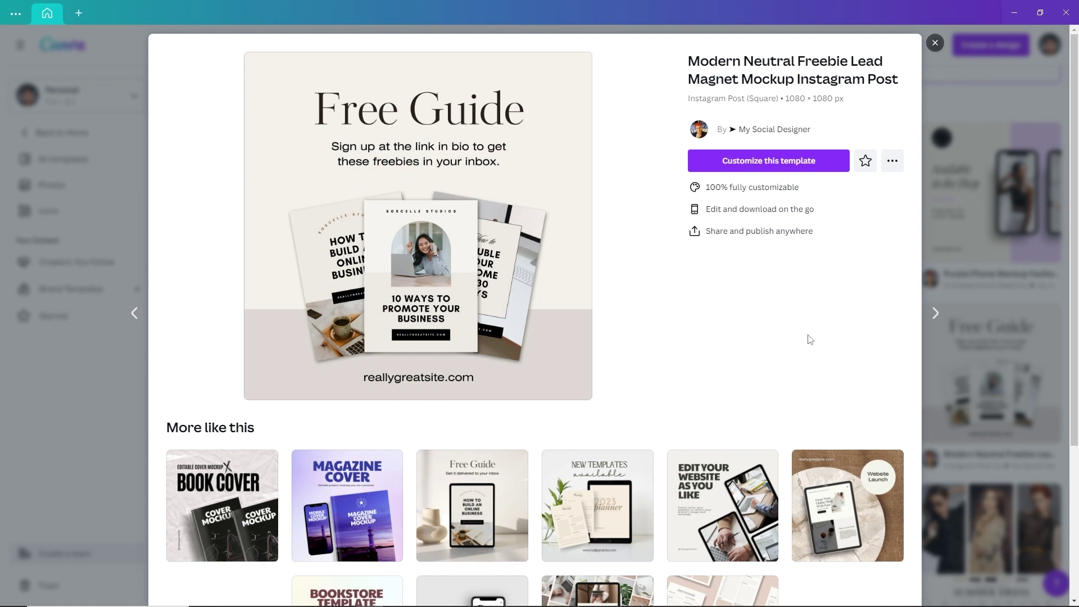
Step: Create a blank Instagram Ad design and title it "Instagram Ad"
click(955, 246)
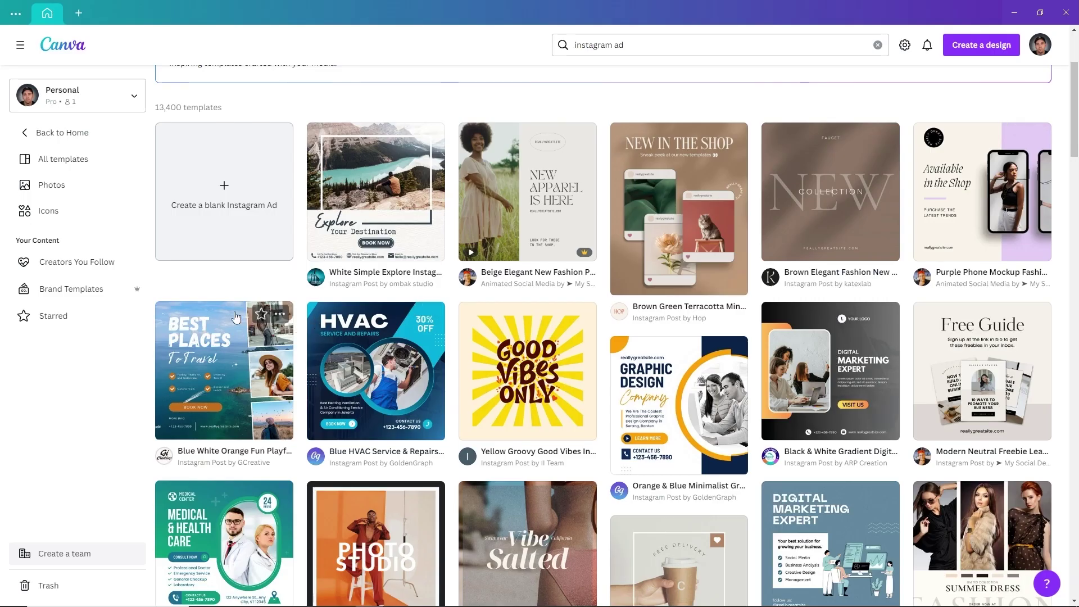
click(229, 226)
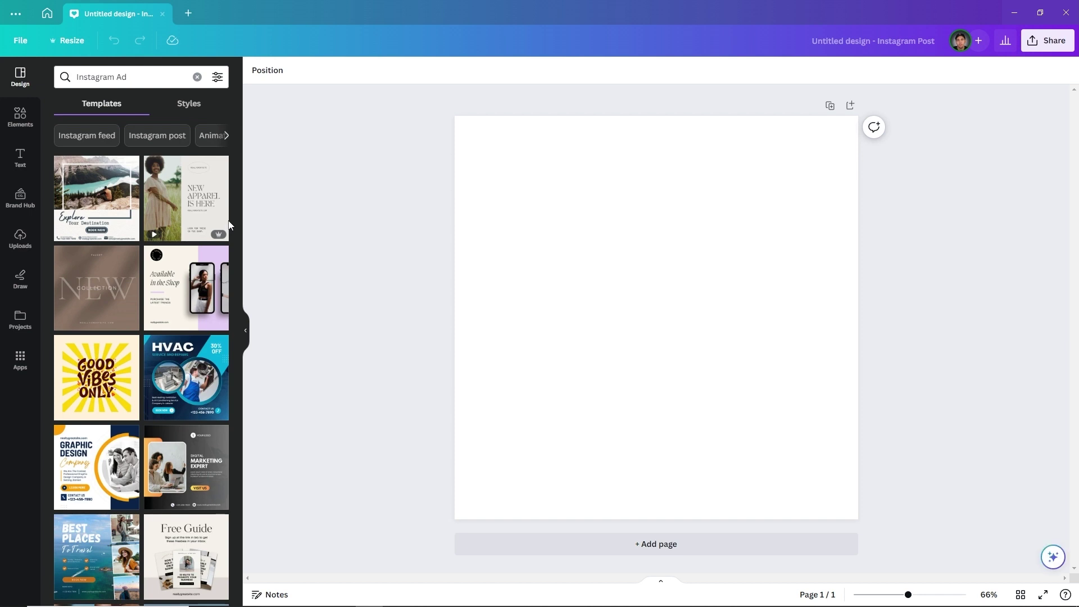
click(854, 37)
text(Instagram Ad)
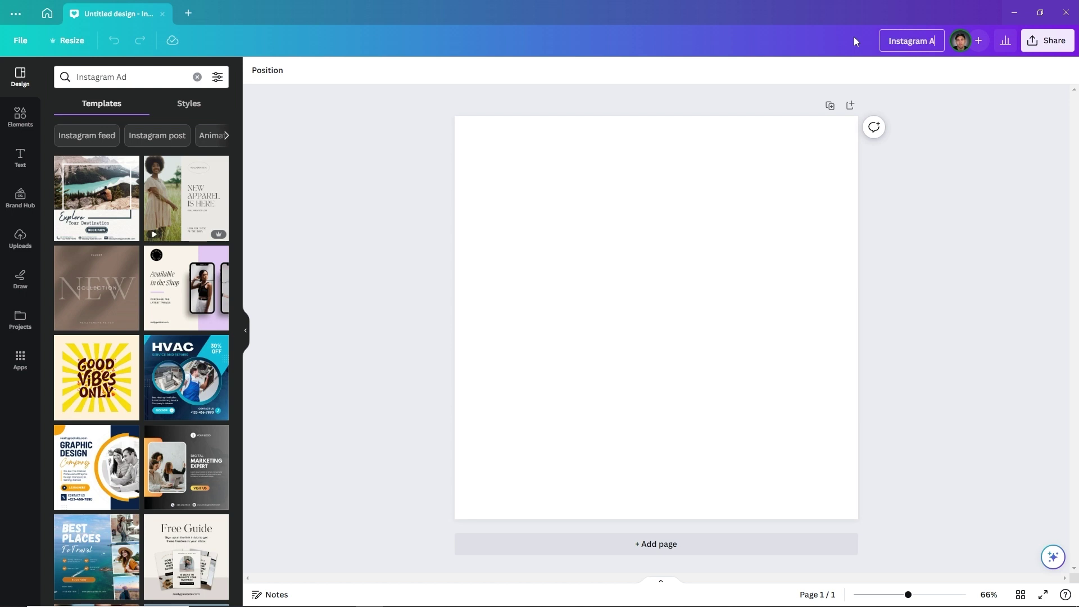
click(1016, 181)
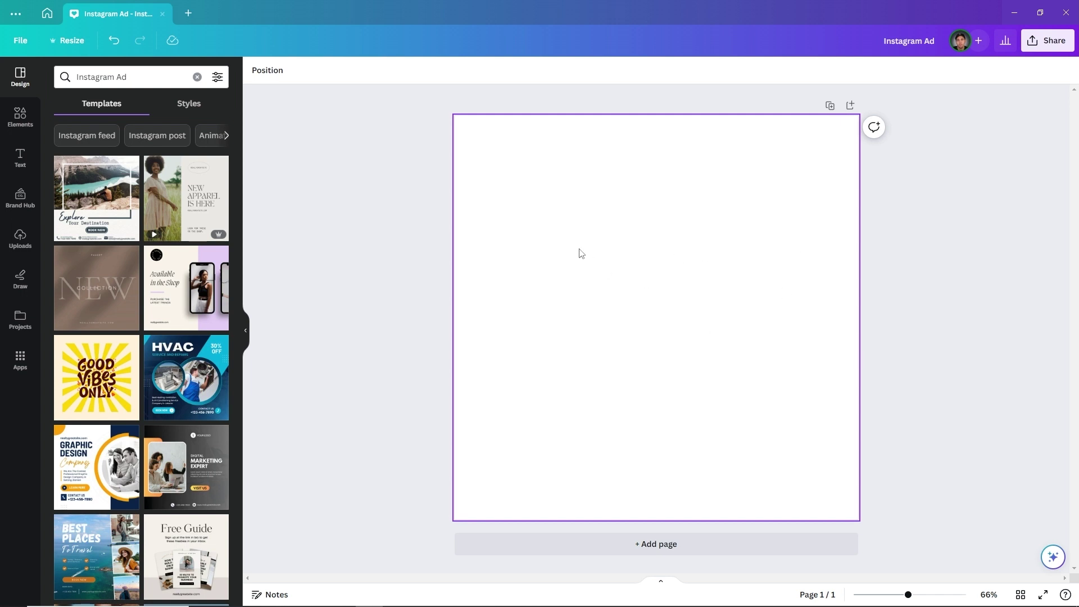
Step: Find the Background app by searching the apps for "background" and open it
click(22, 372)
scroll(123, 348, down, 3)
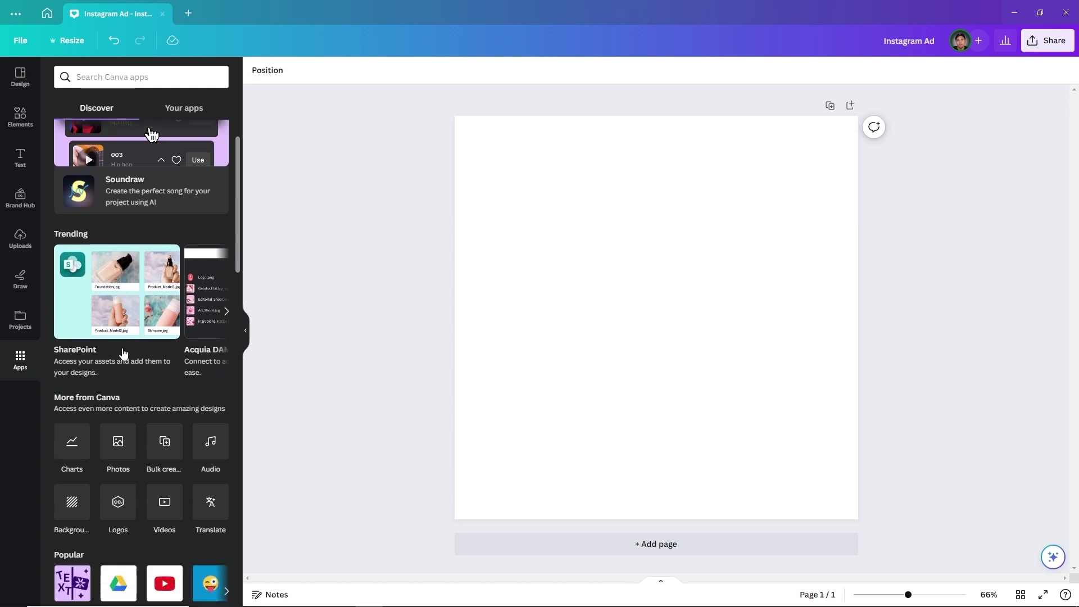
scroll(122, 349, up, 3)
click(117, 77)
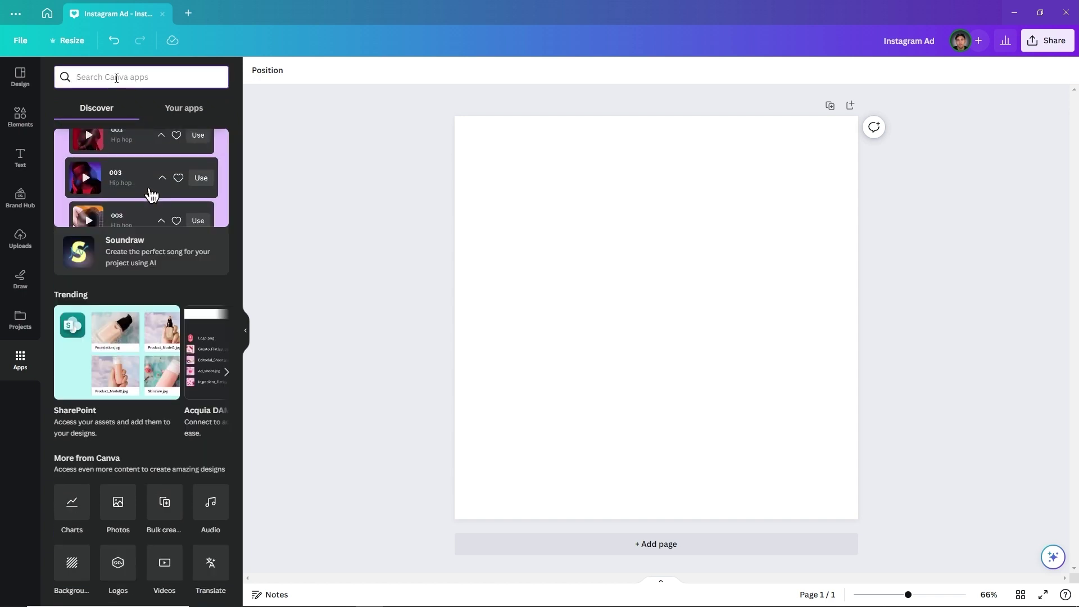
text(back)
key(Return)
text(ground)
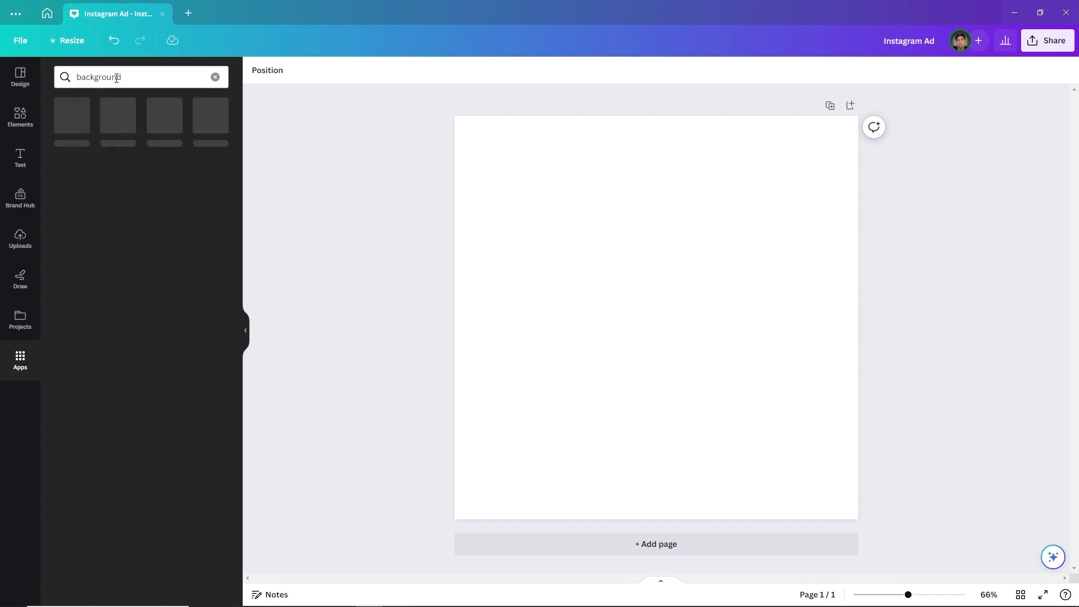
click(78, 115)
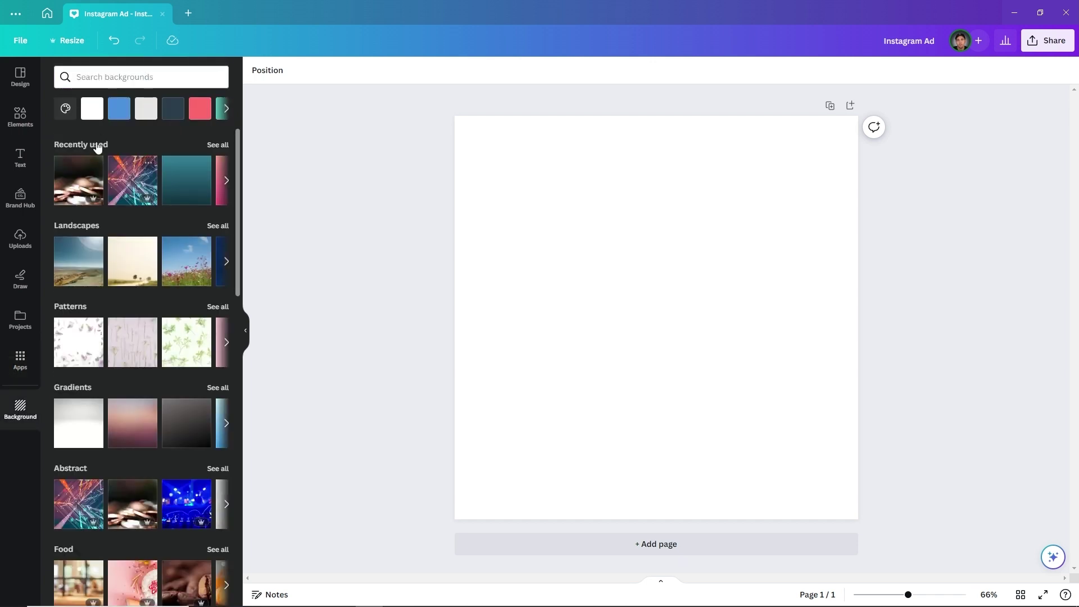
Step: Fill the page background with a custom solid dark green, about #127247
click(66, 110)
click(70, 174)
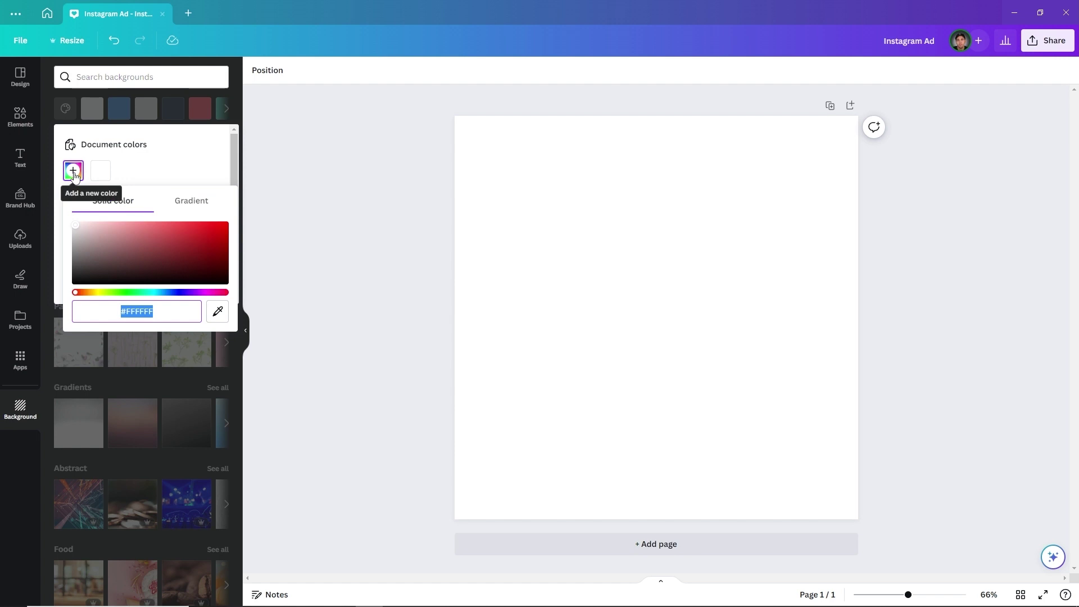
drag(121, 293, 134, 293)
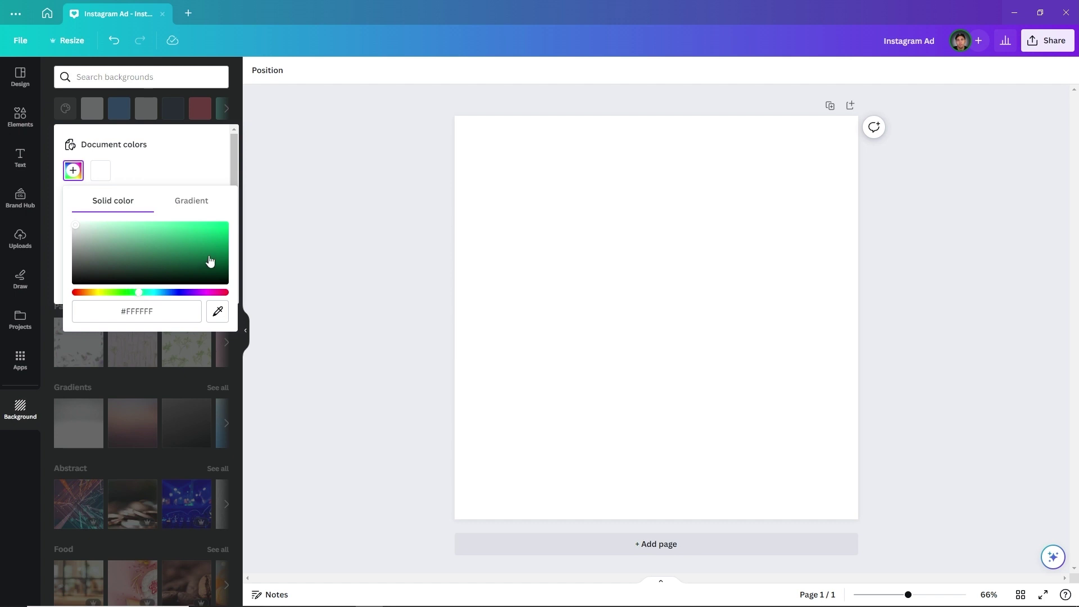
drag(222, 253, 204, 257)
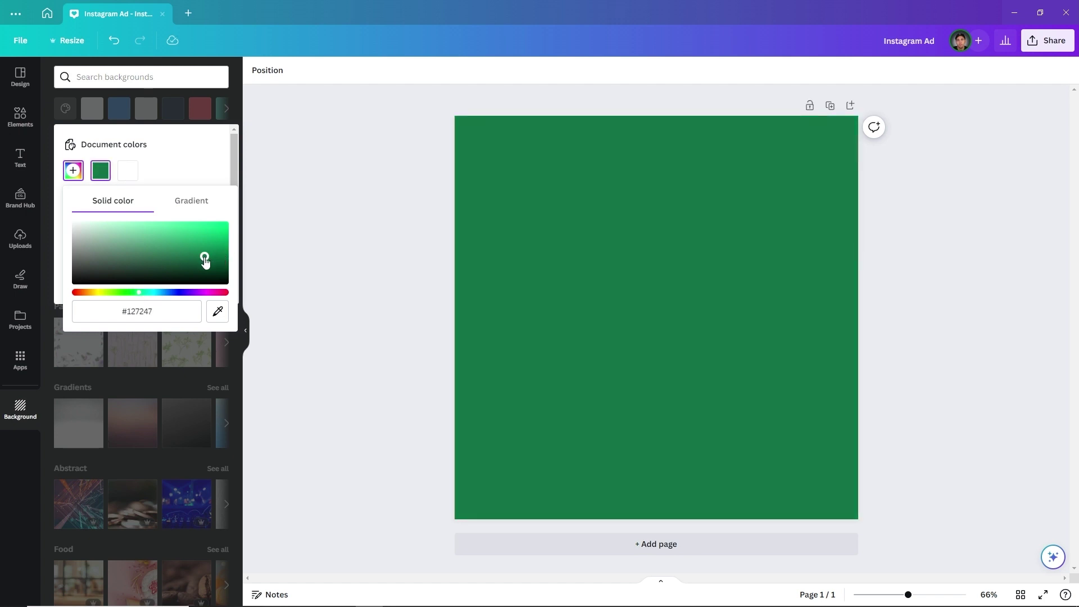
click(328, 248)
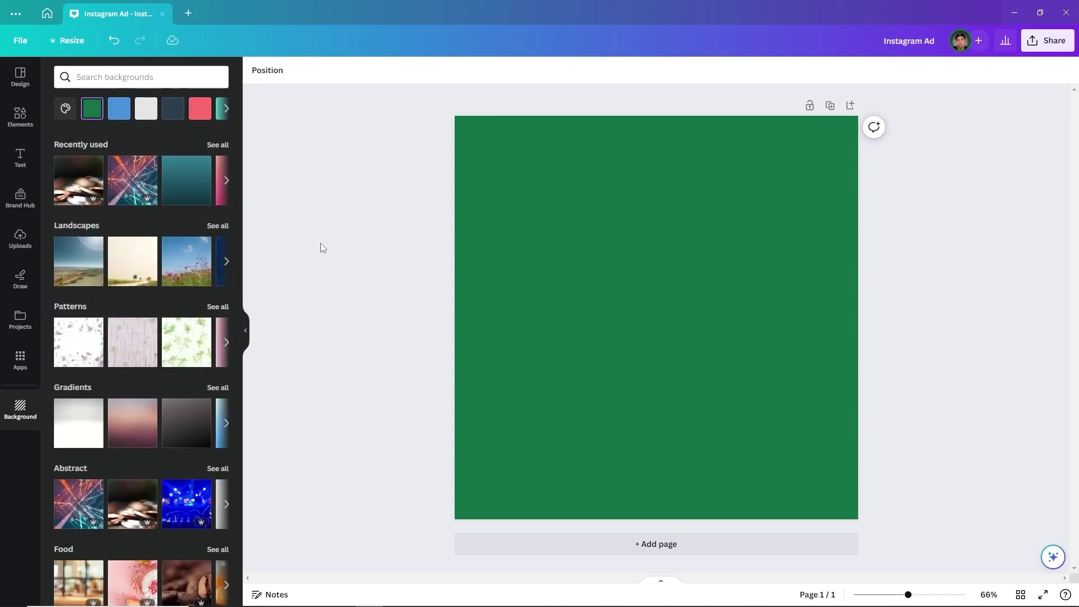
Step: Add a heading that reads "PROTECT YOUR" on the first line and "FURRY FRIENDS" on the second
click(21, 156)
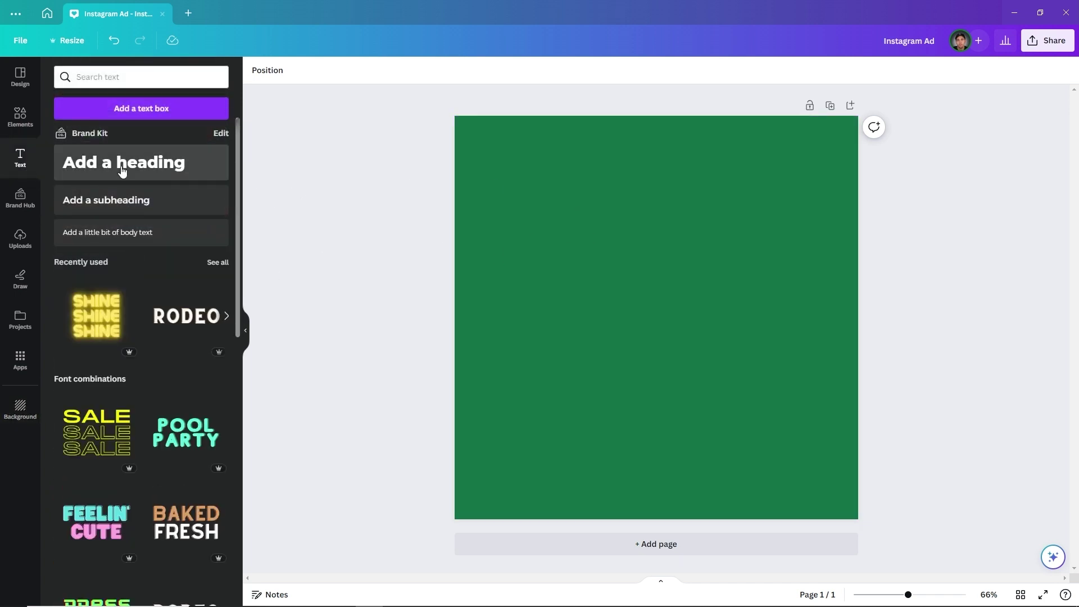
click(122, 170)
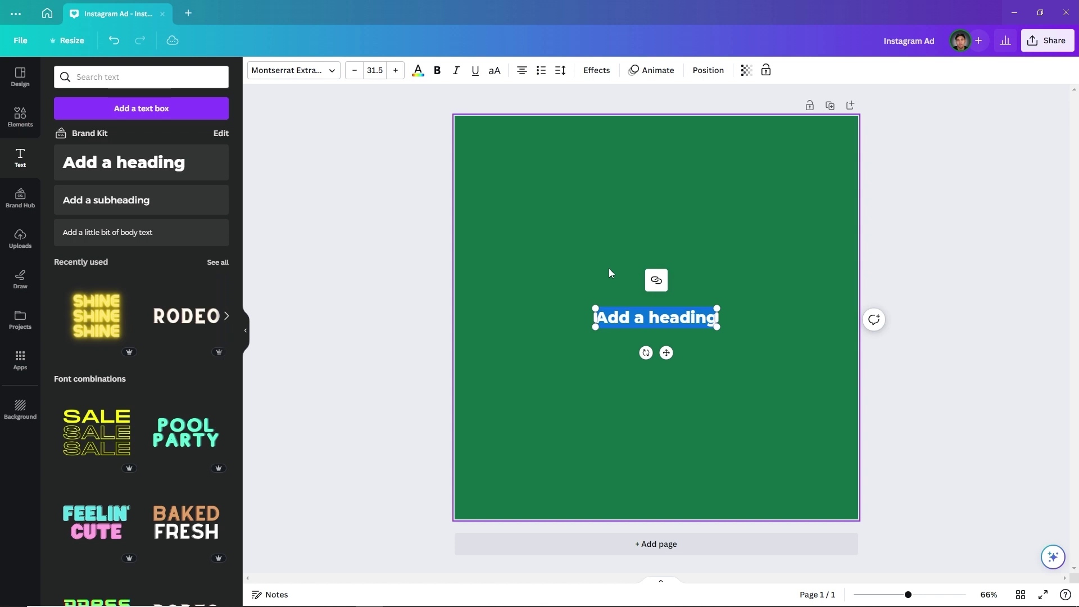
text(PR)
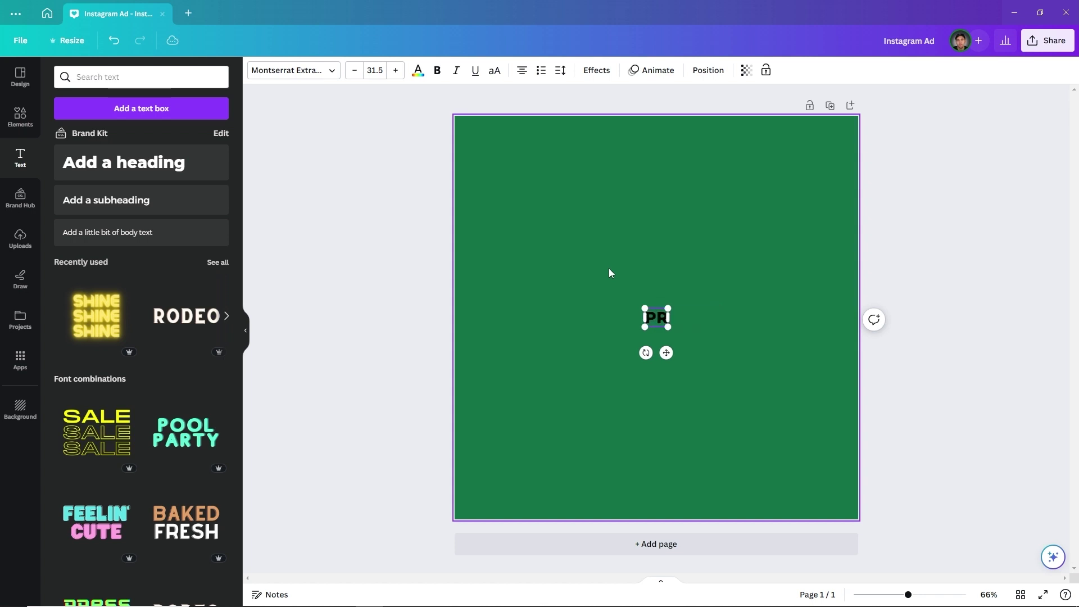
text(OTECT YOUR)
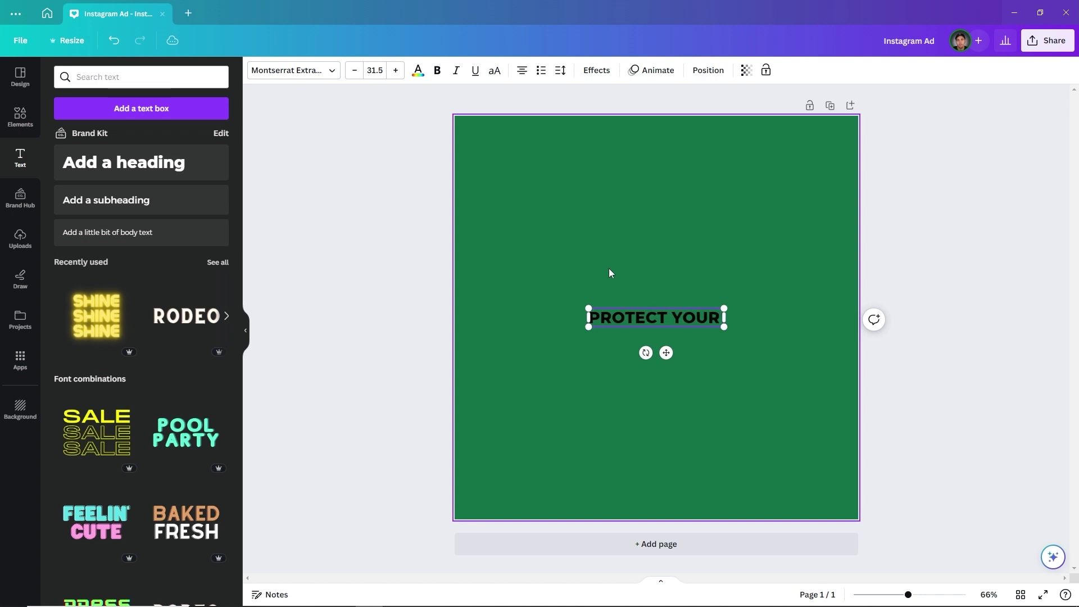
key(Return)
text(FUR)
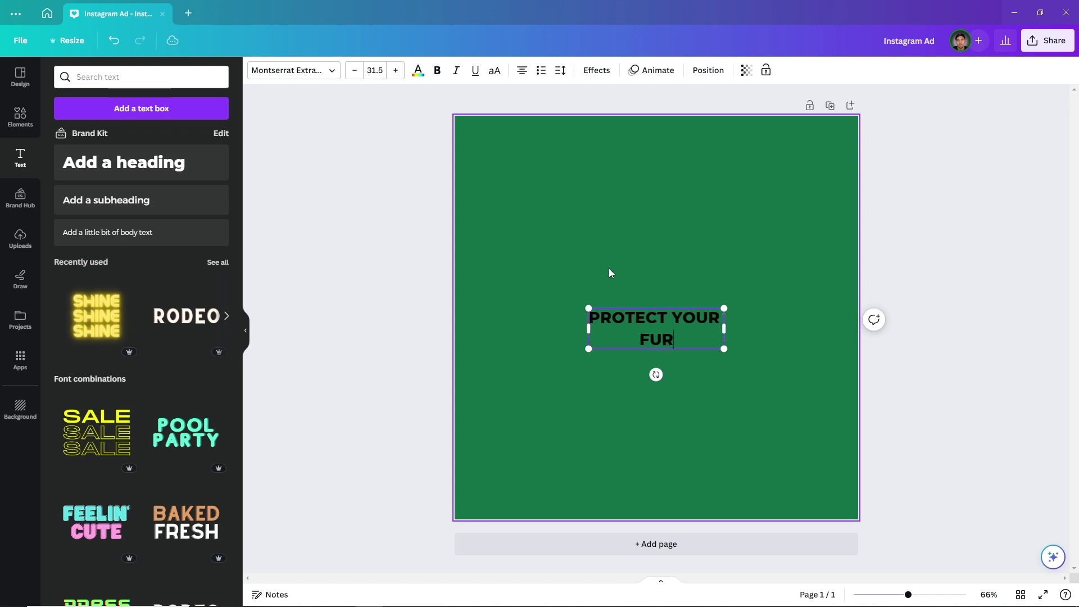
text(RY FRIENDS)
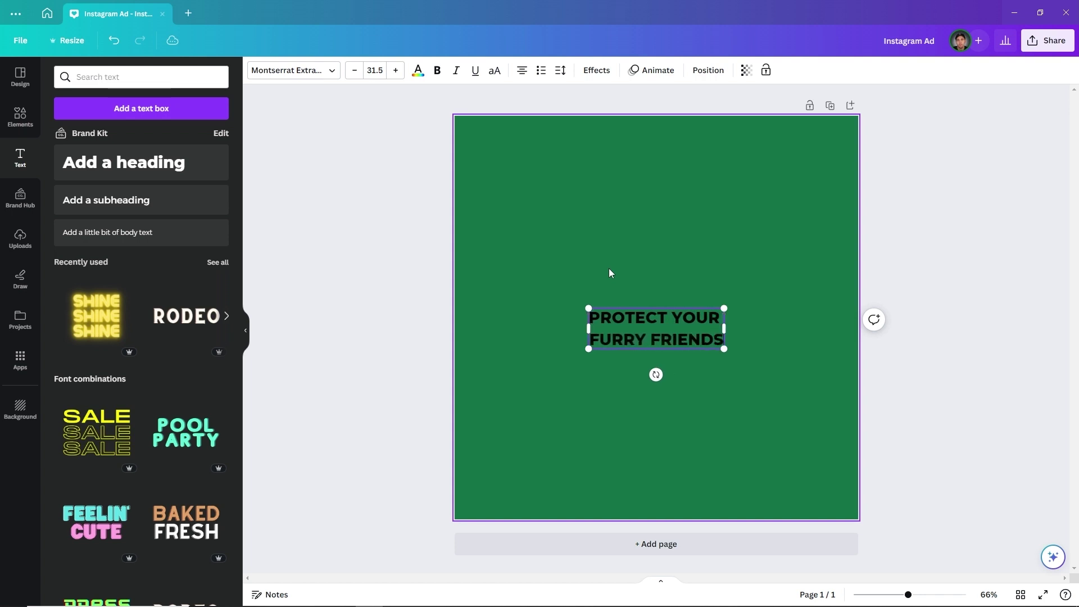
Step: Enlarge the heading to a font size of about 78.7 and centre it in the upper part of the page
drag(584, 308, 368, 243)
drag(519, 270, 564, 278)
drag(551, 316, 656, 227)
drag(480, 160, 497, 166)
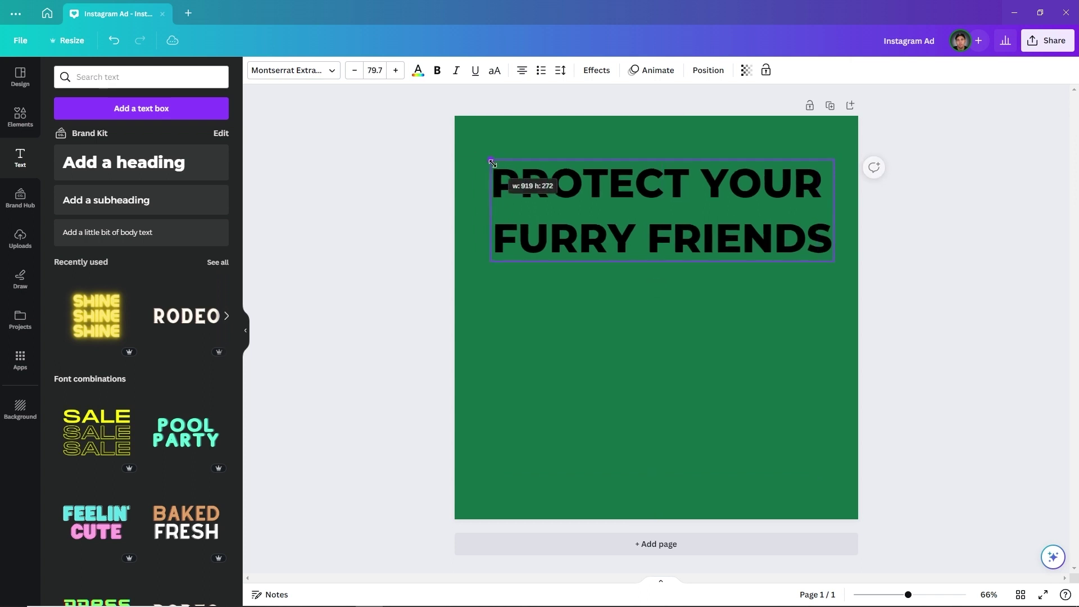
drag(636, 207, 633, 203)
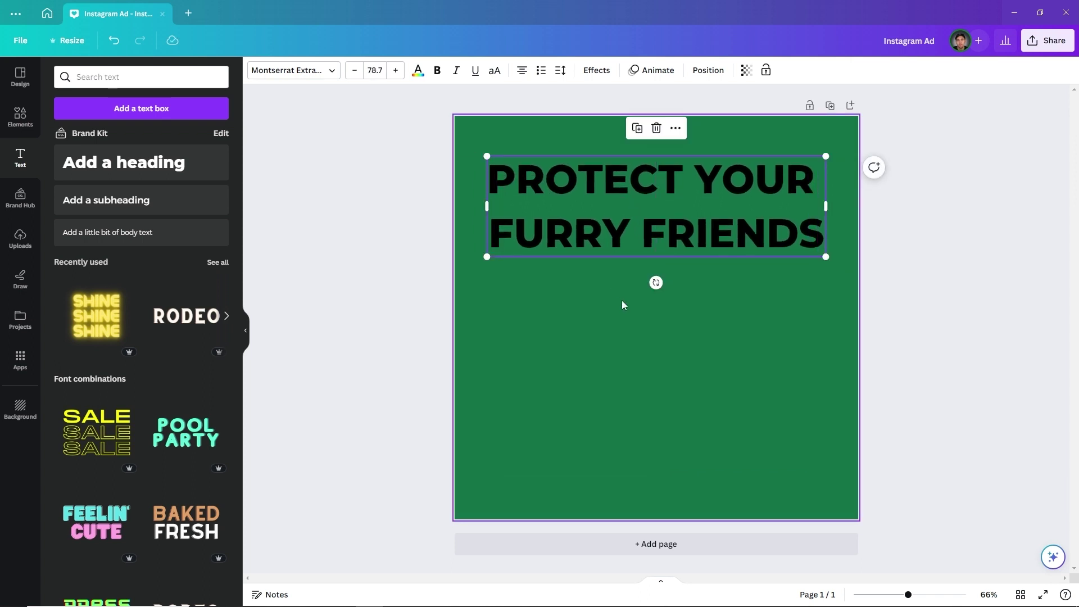
Step: Recolour the heading with the off-white from the brand kit's Extra Colours palette
click(418, 72)
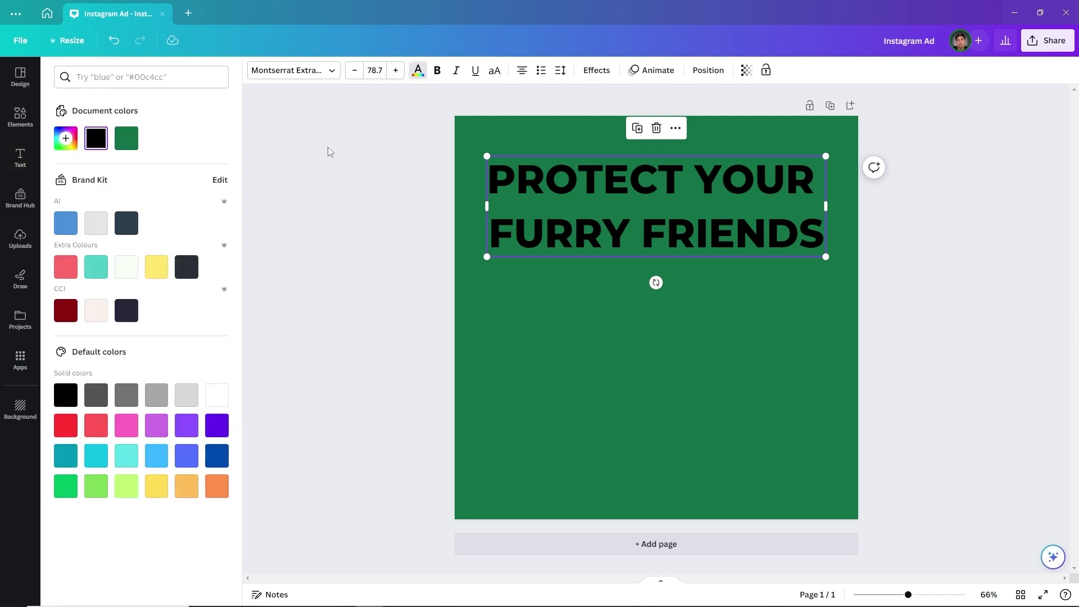
click(126, 267)
key(Escape)
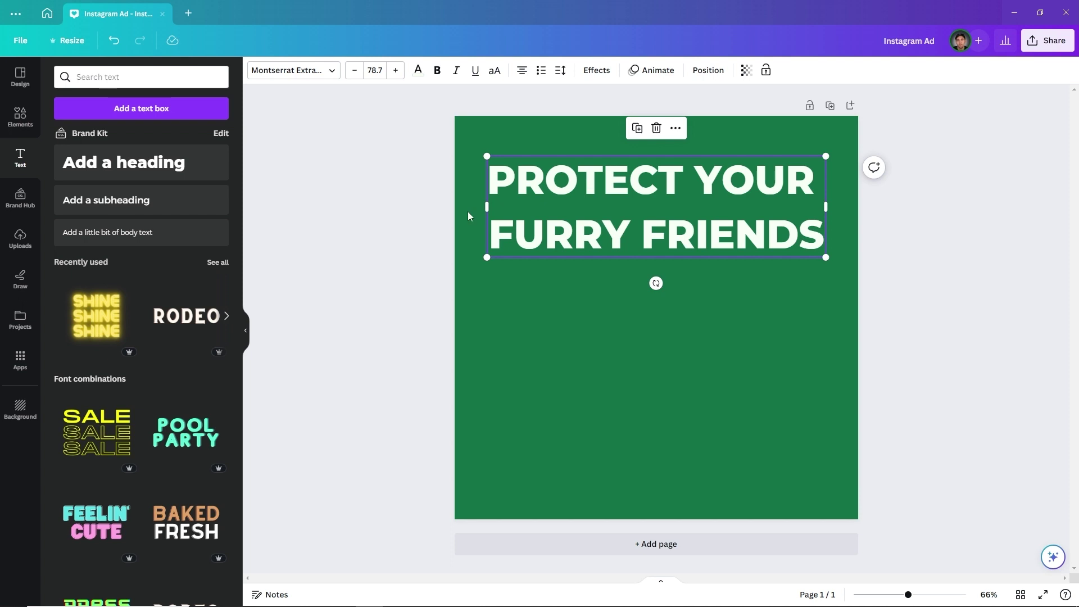
Step: Try Archivo Black on the heading, and settle on Gagalin as its font
click(304, 73)
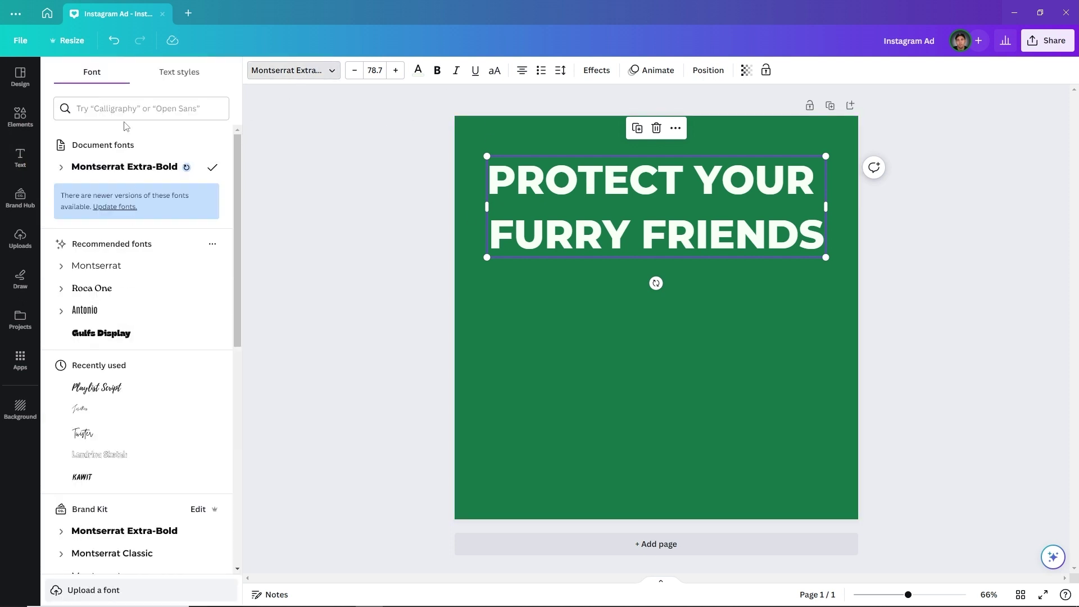
scroll(121, 259, down, 5)
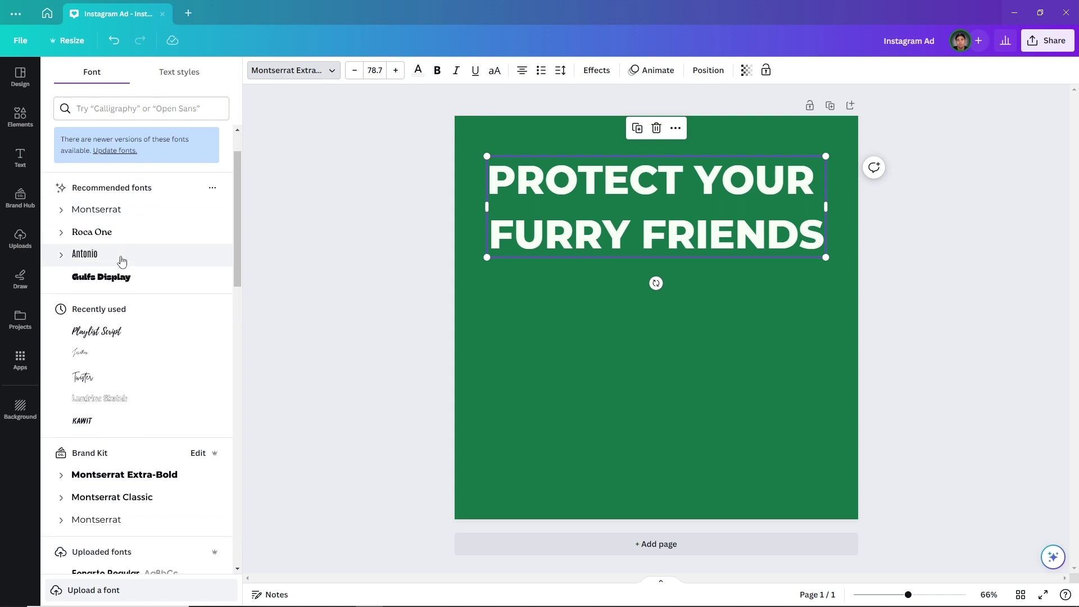
scroll(123, 258, down, 5)
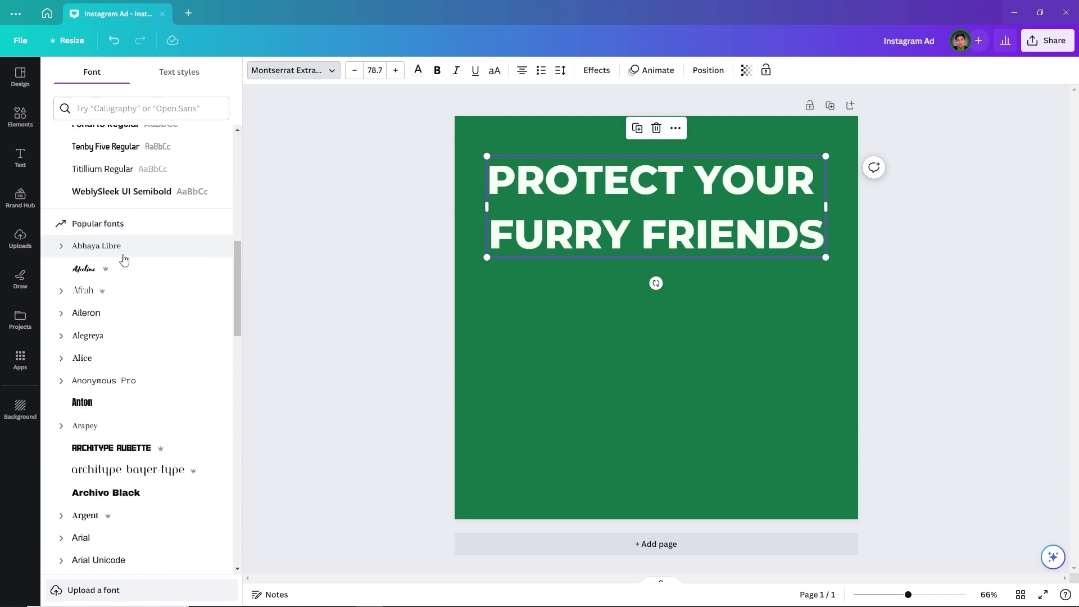
scroll(135, 227, down, 5)
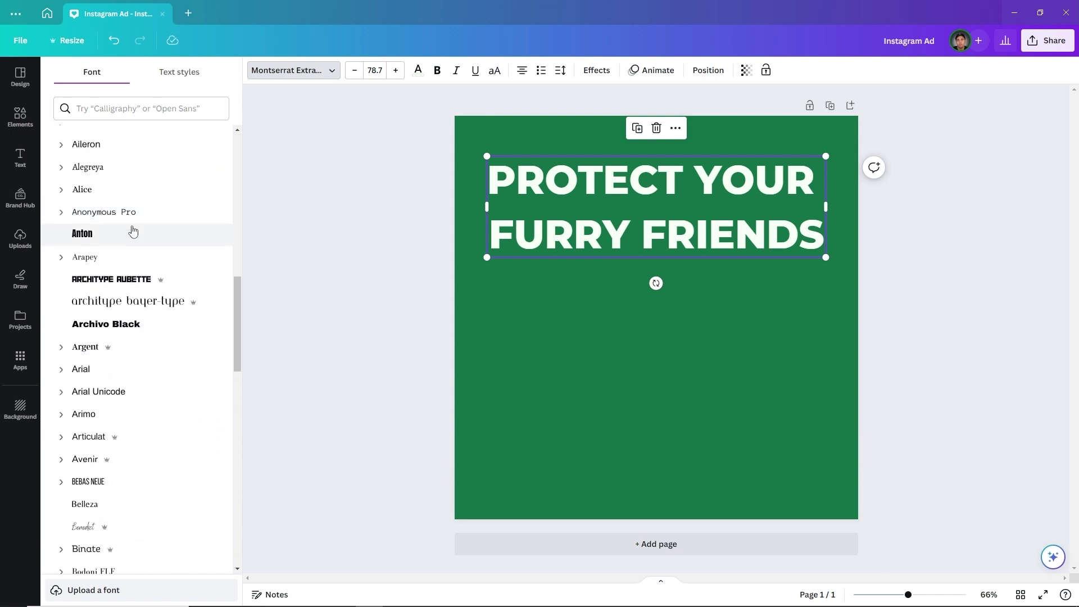
click(99, 270)
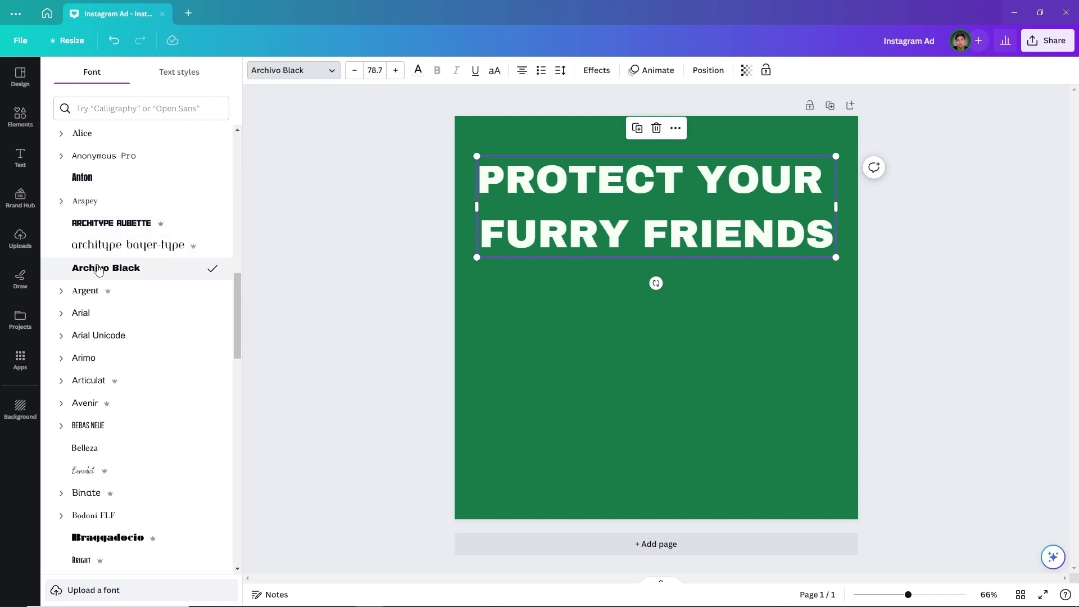
scroll(99, 270, down, 2)
scroll(94, 270, down, 3)
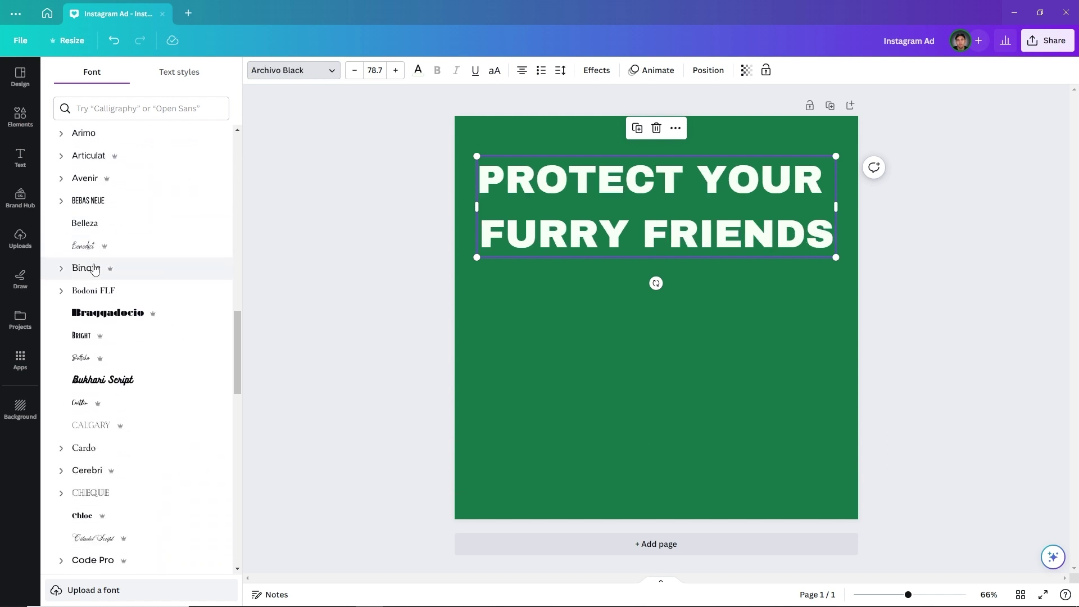
scroll(155, 331, down, 2)
scroll(163, 343, down, 10)
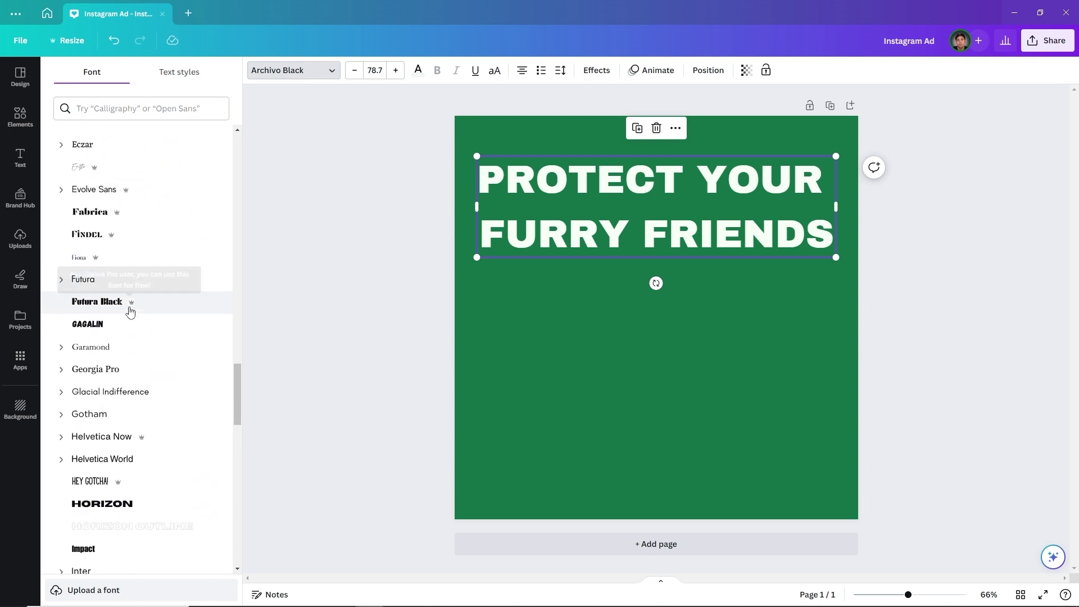
click(116, 324)
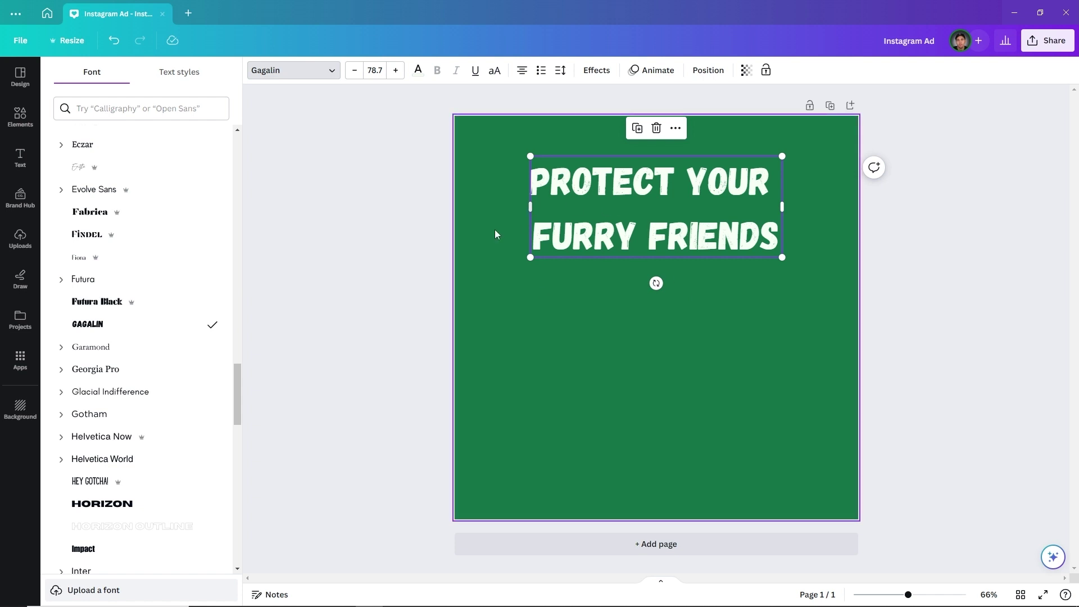
Step: Reduce the heading's line spacing to 0.97
click(561, 77)
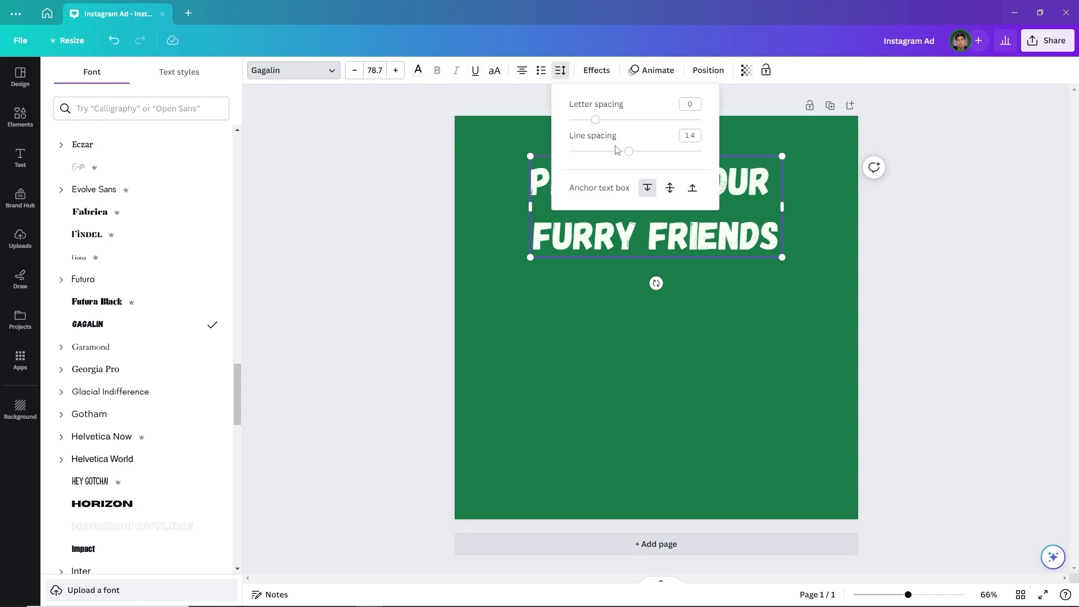
drag(628, 152, 600, 152)
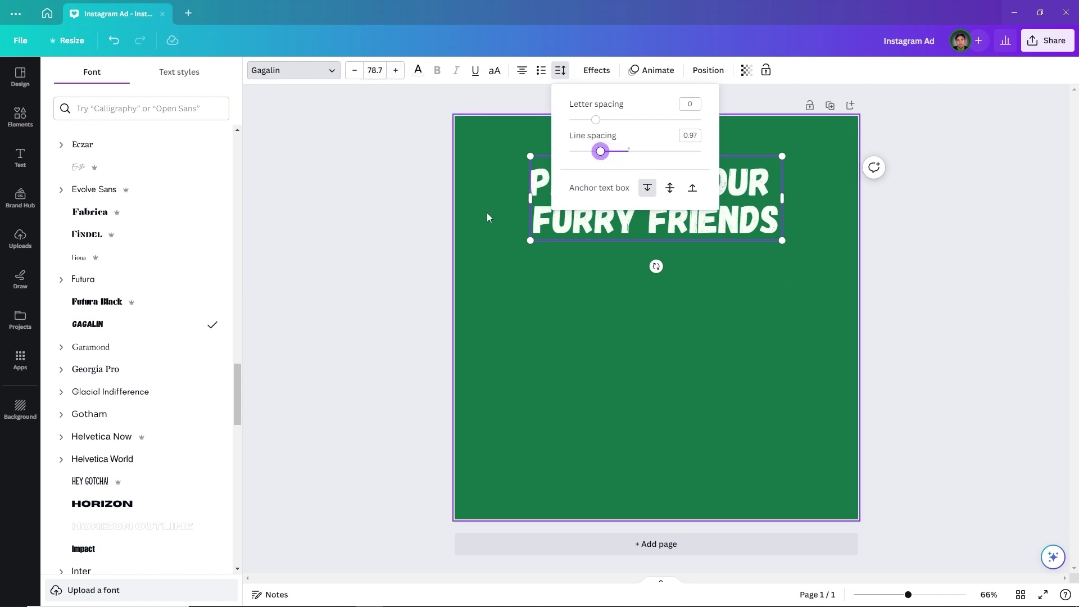
click(497, 222)
Step: Enlarge the heading to a font size of about 91 and centre it horizontally on the page
click(531, 243)
drag(531, 242, 492, 257)
double_click(554, 219)
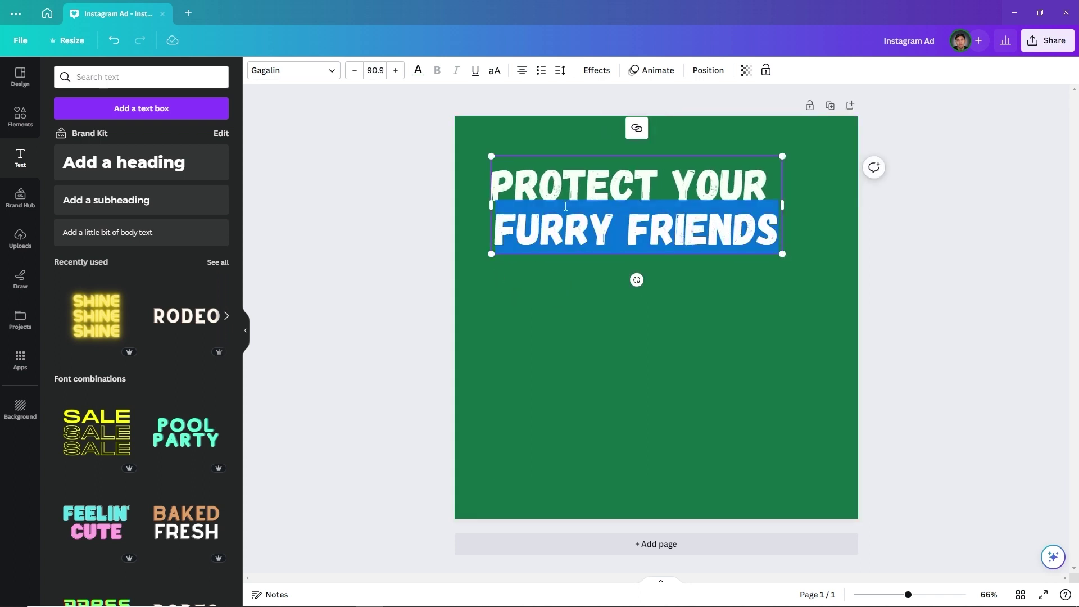
triple_click(565, 194)
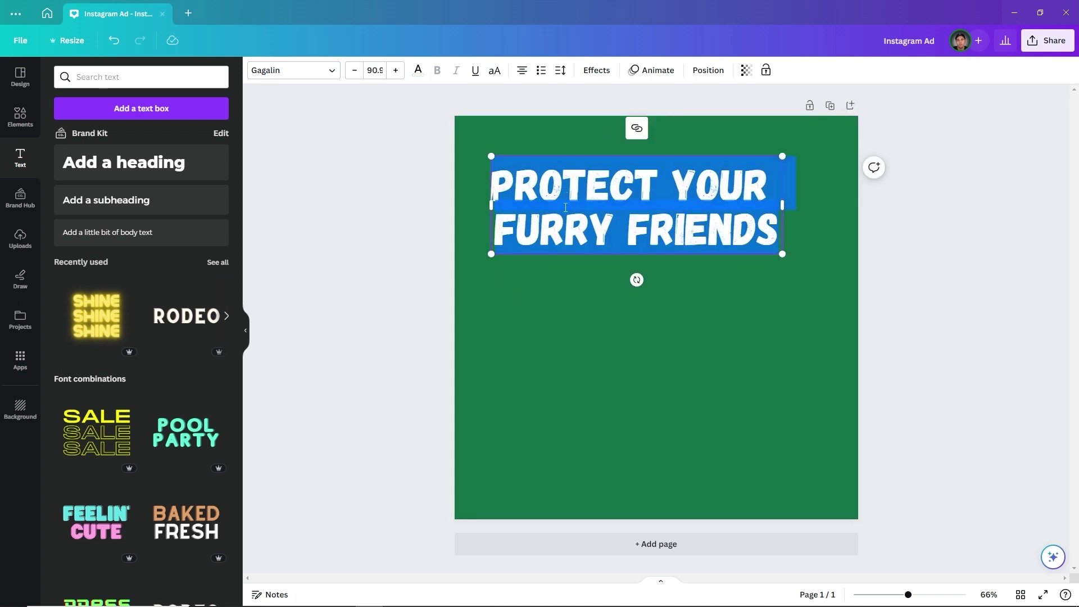
key(Escape)
click(426, 244)
drag(556, 225, 578, 225)
click(813, 279)
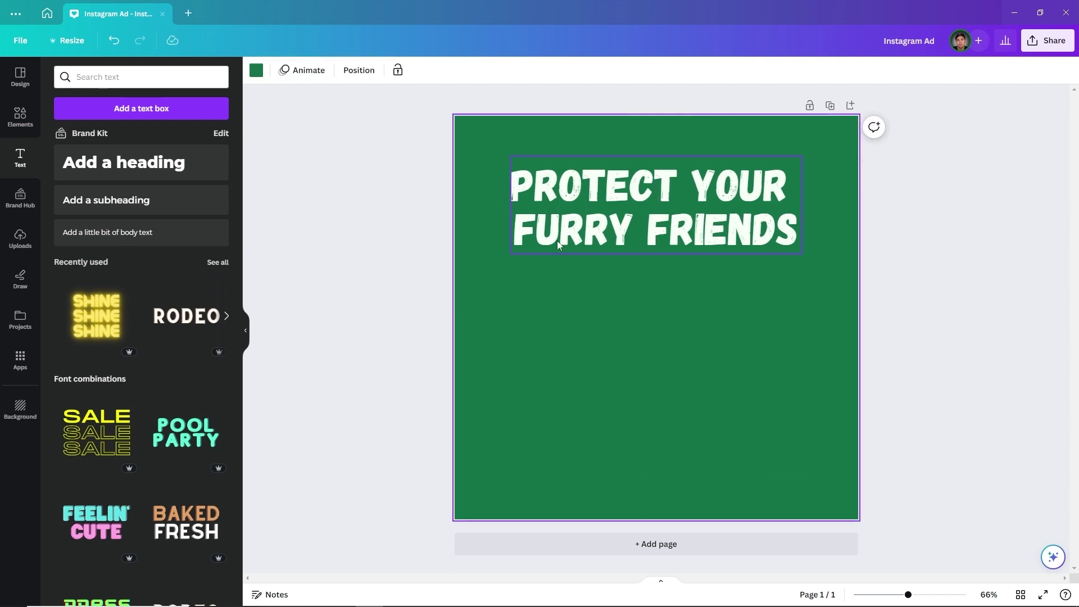
Step: Narrow the heading's text box, enlarge its text to a font size of 97.5 and centre it horizontally on the page
click(516, 230)
click(520, 228)
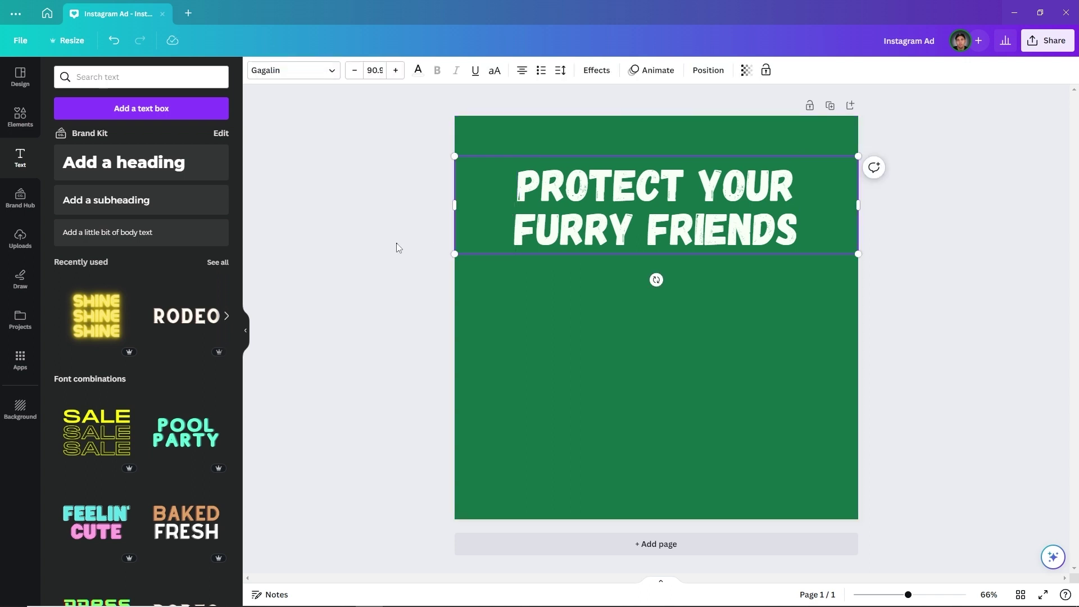
drag(858, 205, 755, 211)
drag(641, 216, 689, 215)
drag(505, 157, 479, 148)
drag(586, 197, 594, 204)
click(973, 279)
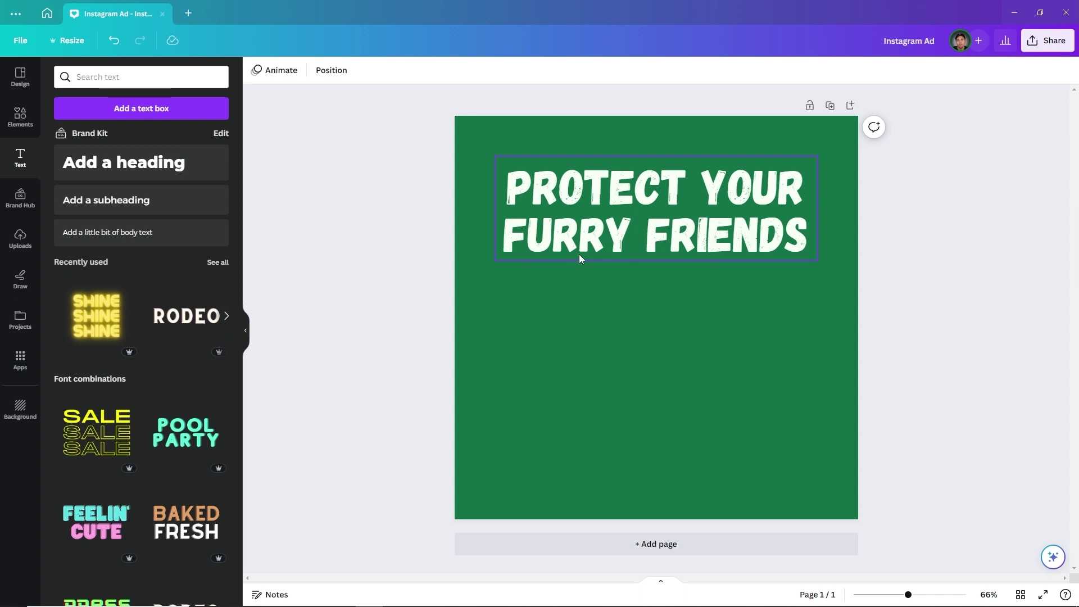
Step: Add a text box reading "AND BAG A BARGAIN WITH THESE JULY OFFERS."
click(129, 108)
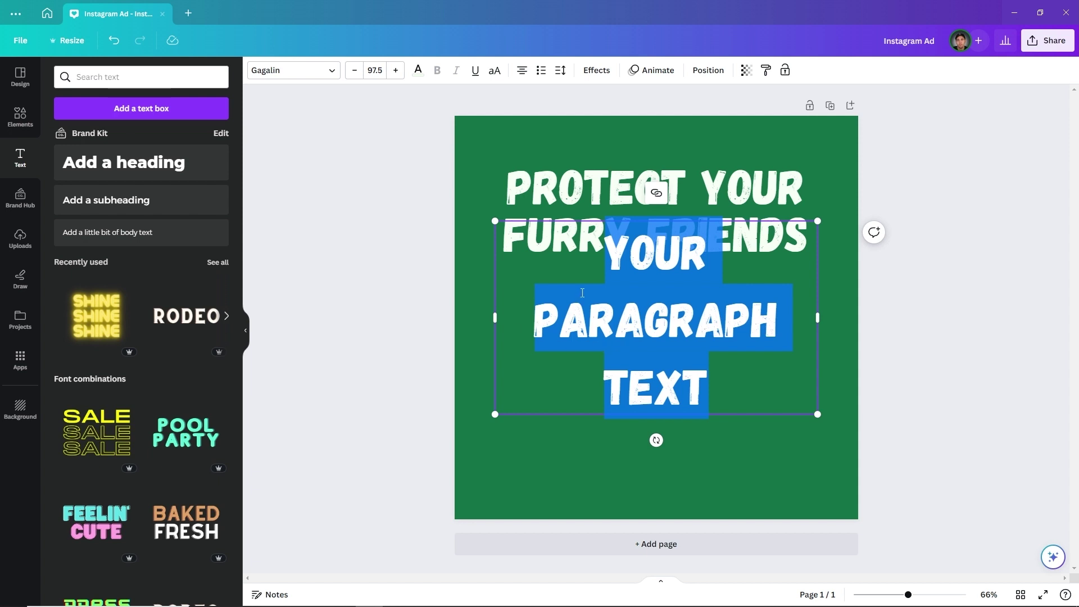
text(AND)
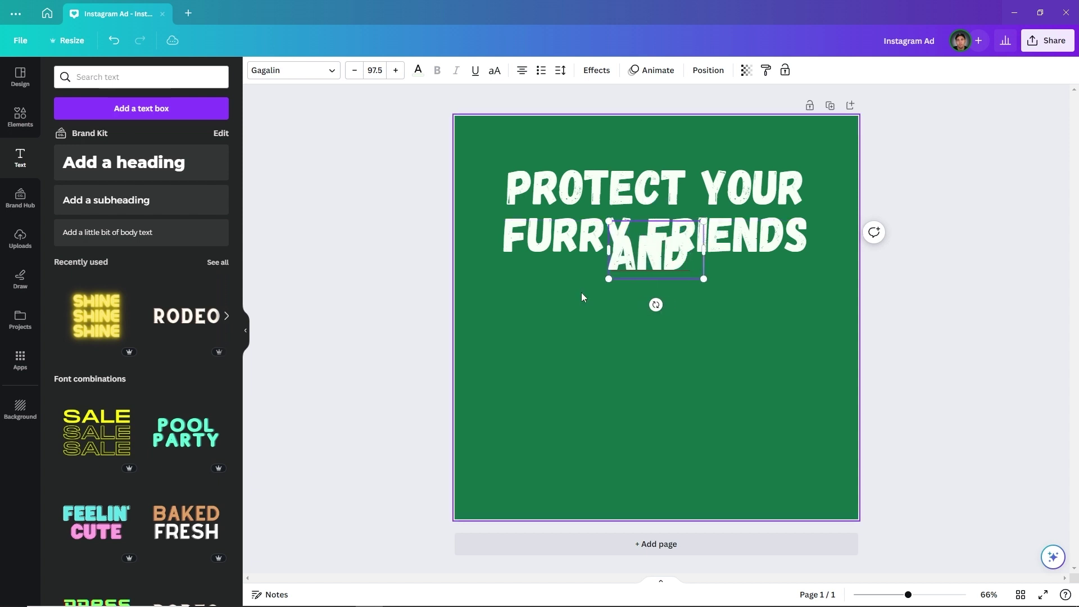
text( BAG A BA)
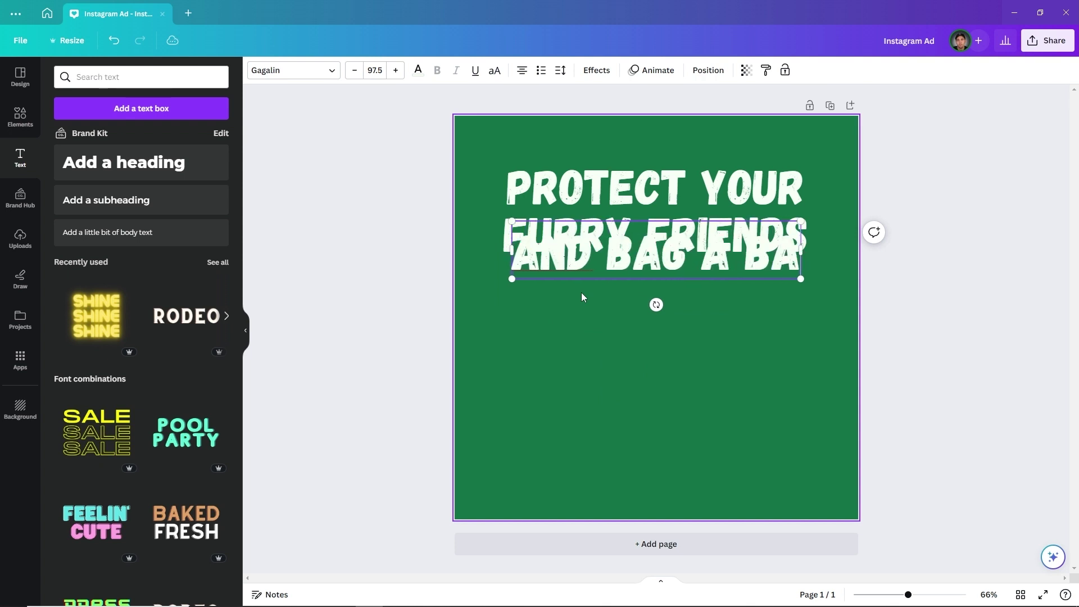
text(RGAIN )
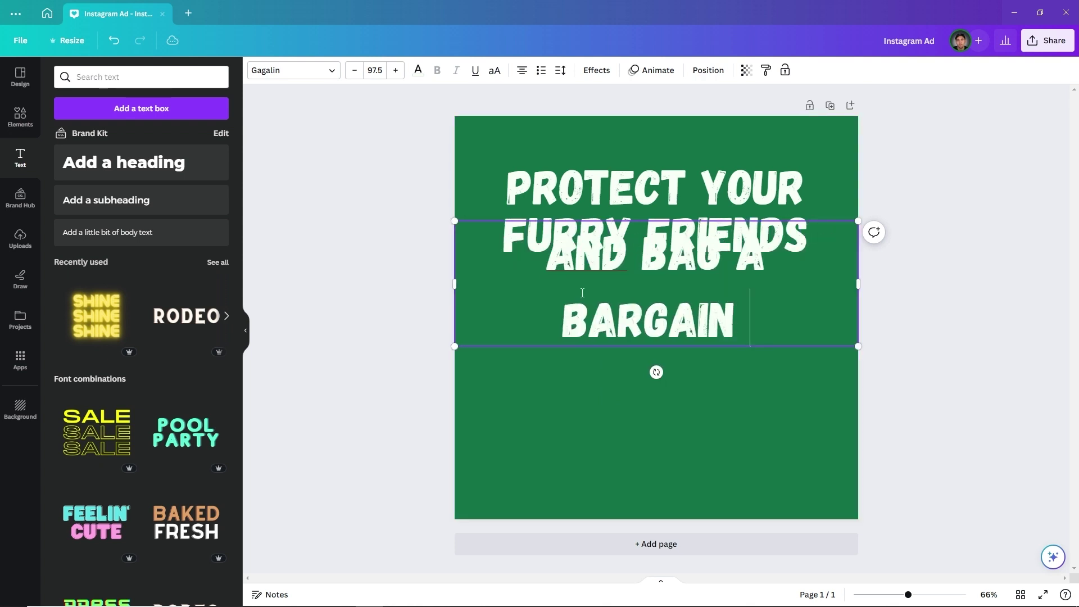
text(WITH THES)
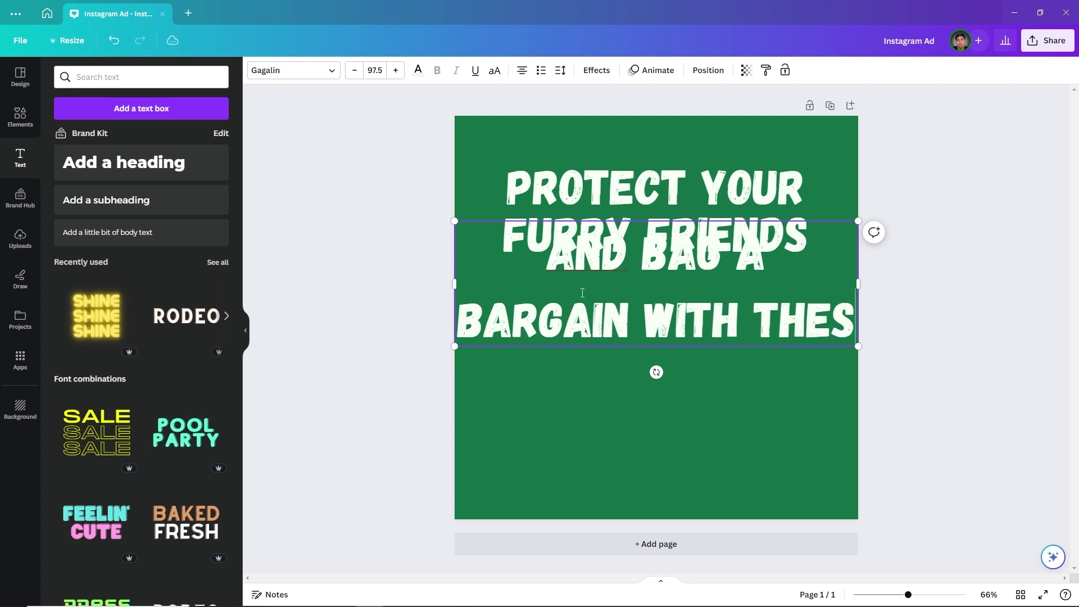
text(E JULY OFFERS.)
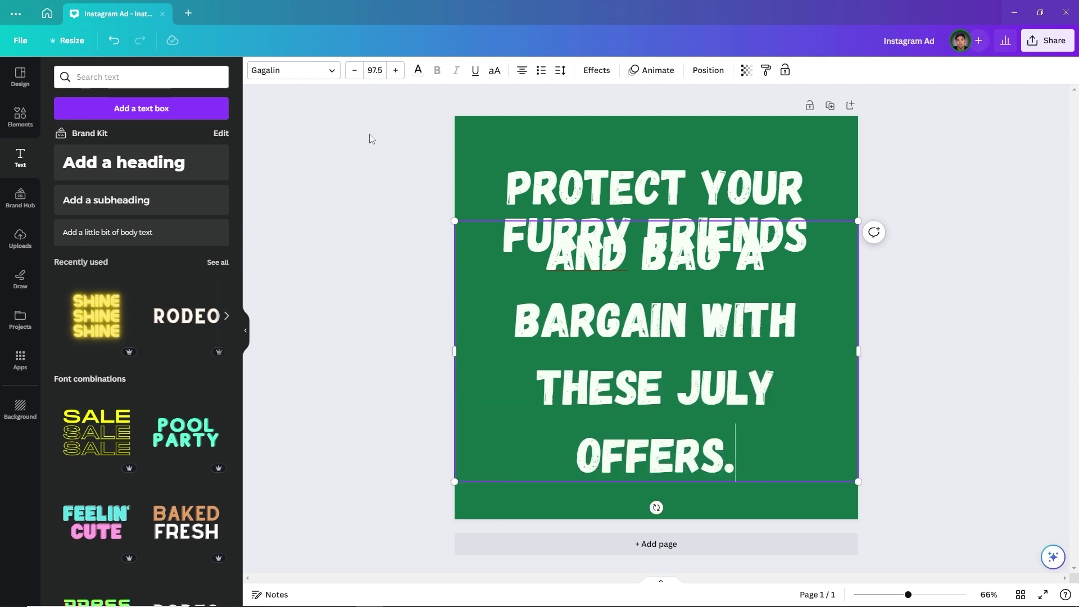
Step: Shrink the "AND BAG A BARGAIN" text to a font size of 42.4 and place it just below the heading
click(354, 70)
click(354, 70)
click(354, 70)
click(354, 71)
click(354, 71)
click(354, 70)
click(354, 70)
click(354, 70)
click(353, 70)
click(354, 71)
click(354, 70)
click(354, 71)
click(353, 70)
click(354, 70)
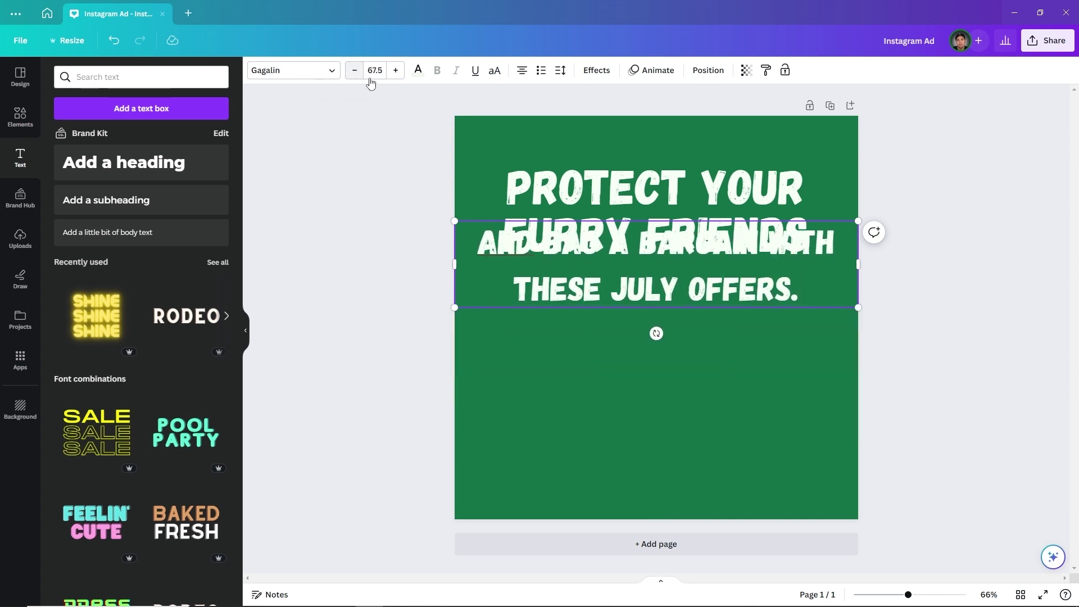
drag(455, 220, 604, 253)
drag(740, 278, 660, 297)
Step: Tighten the subheading's line spacing, fit its text box to two lines and centre it beneath the heading
click(560, 70)
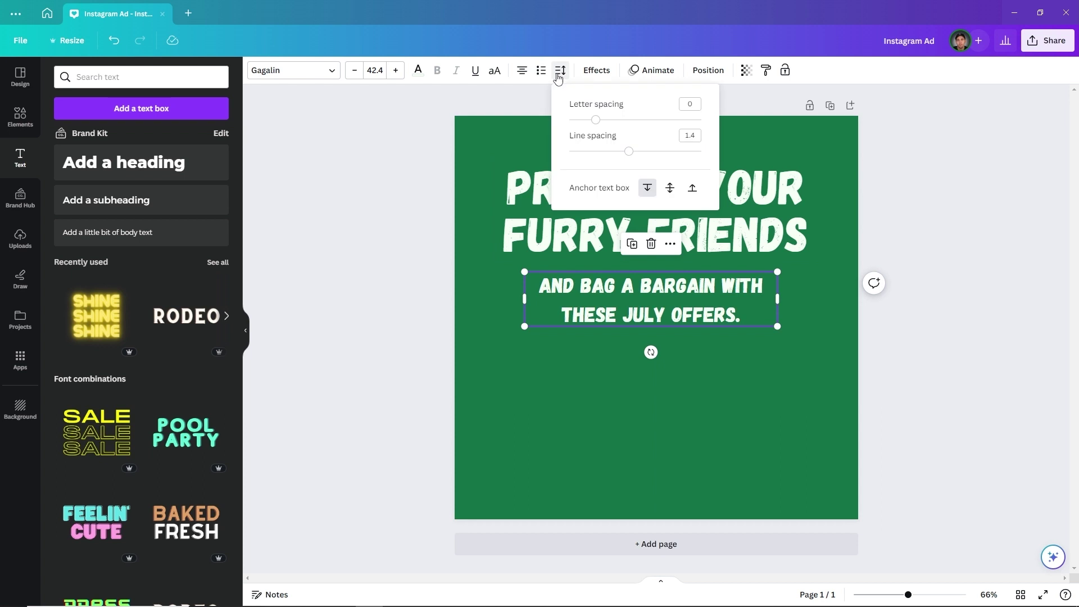
drag(631, 152, 609, 152)
drag(847, 296, 725, 299)
drag(642, 296, 701, 293)
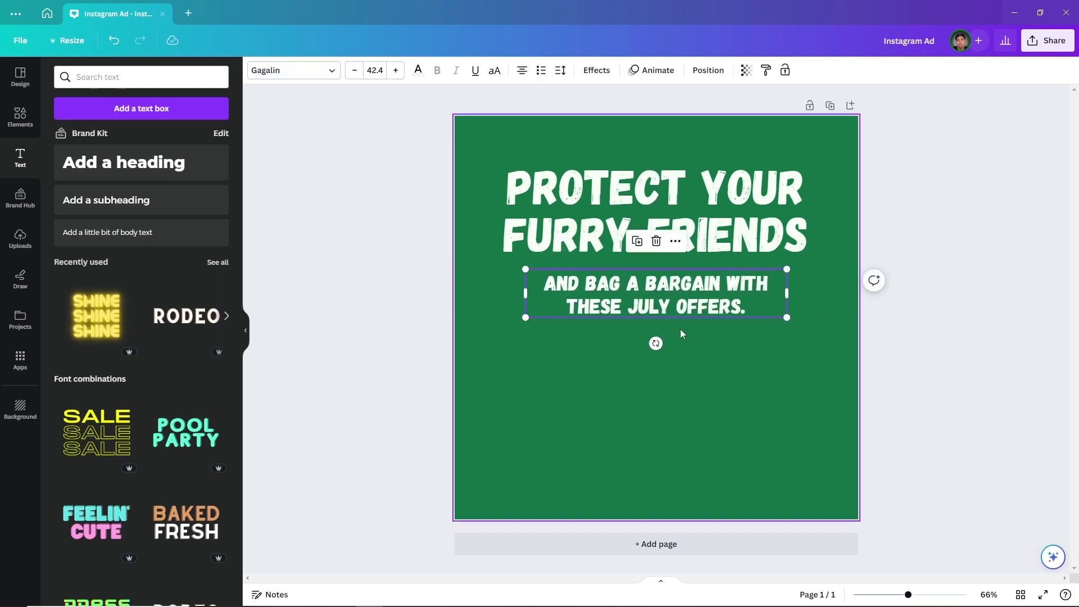
click(672, 376)
Step: Duplicate the subheading directly below itself and replace the copy's text with "ONLY WITH GO COMPARE"
click(664, 313)
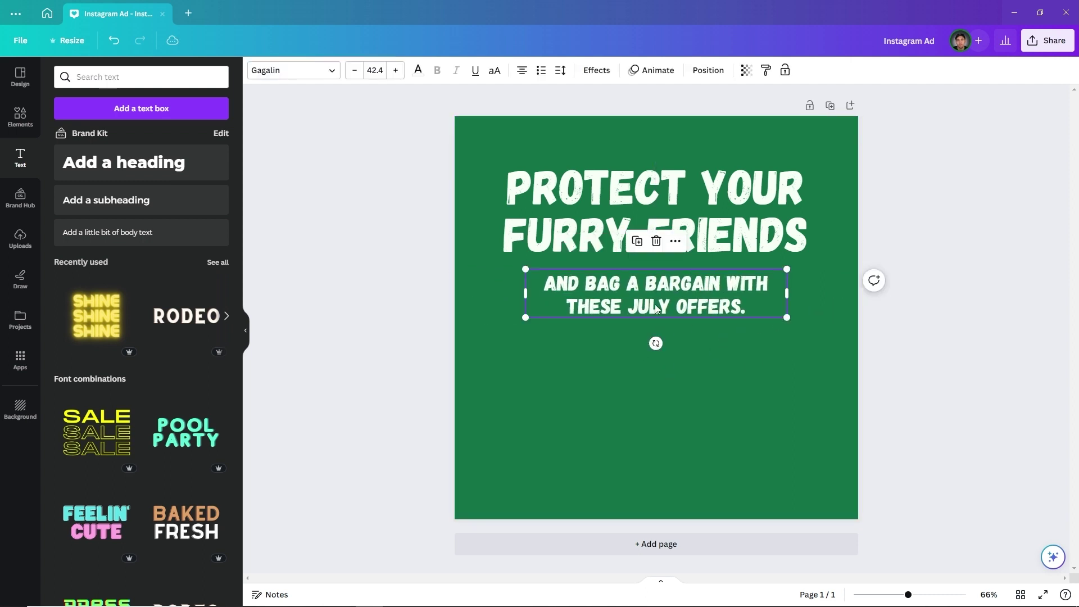
drag(664, 313, 669, 346)
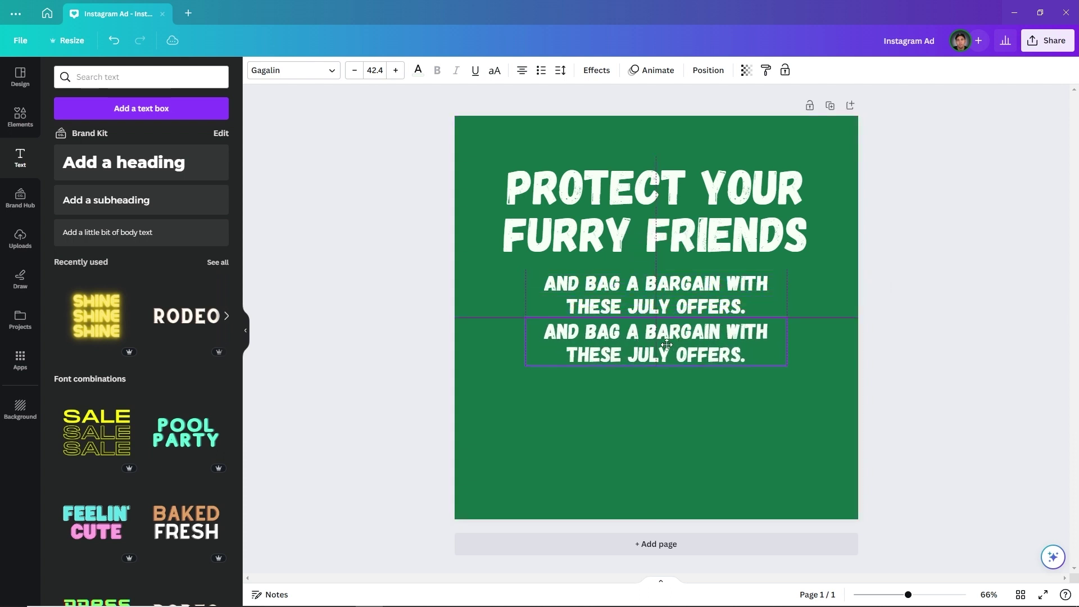
double_click(636, 351)
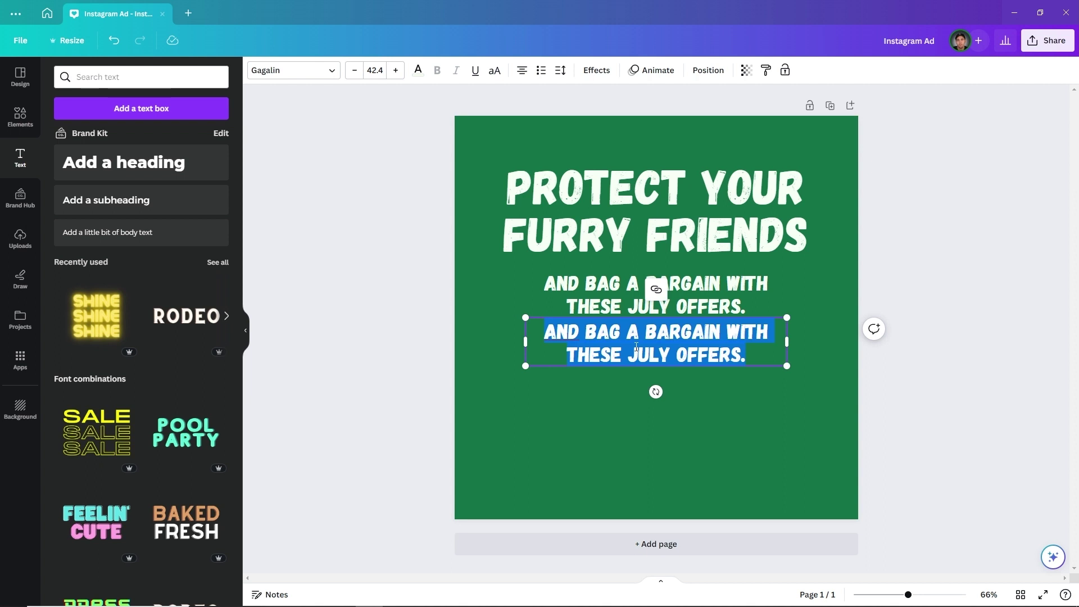
text(ON)
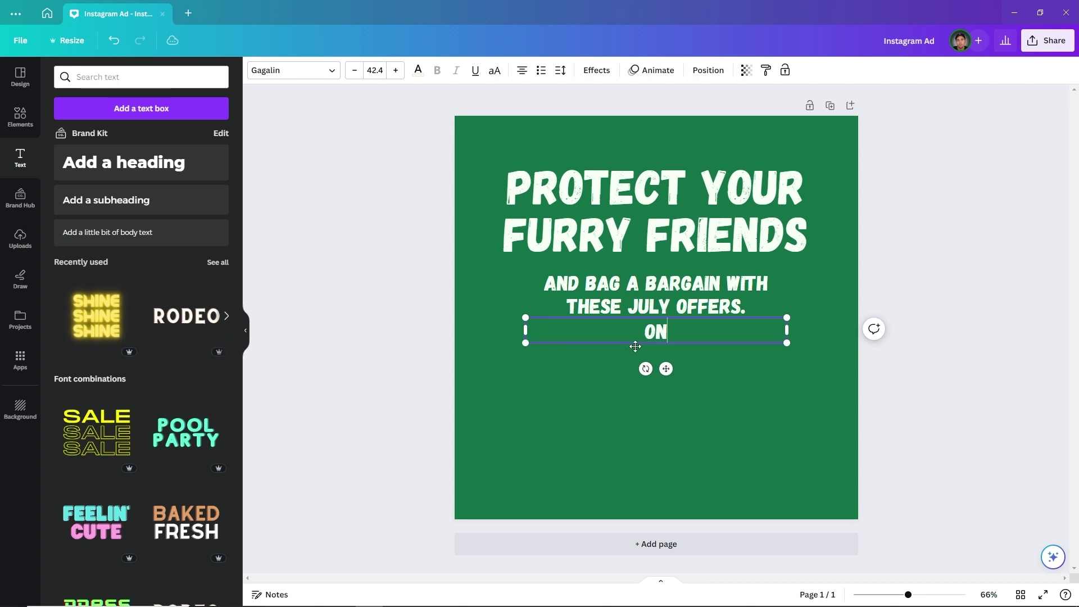
text(LY WITH GO)
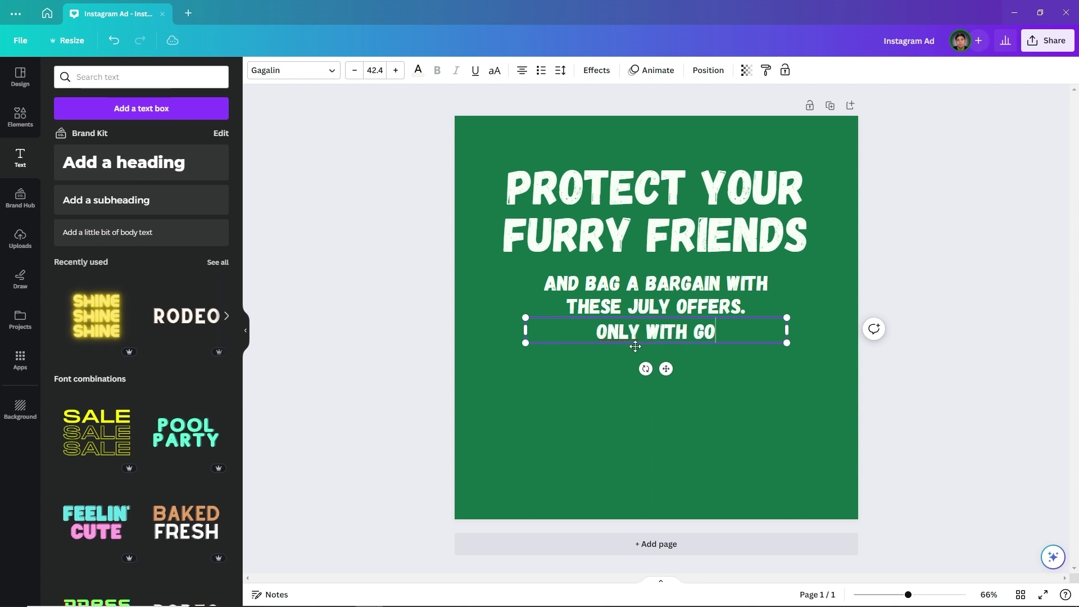
text( COMPARE)
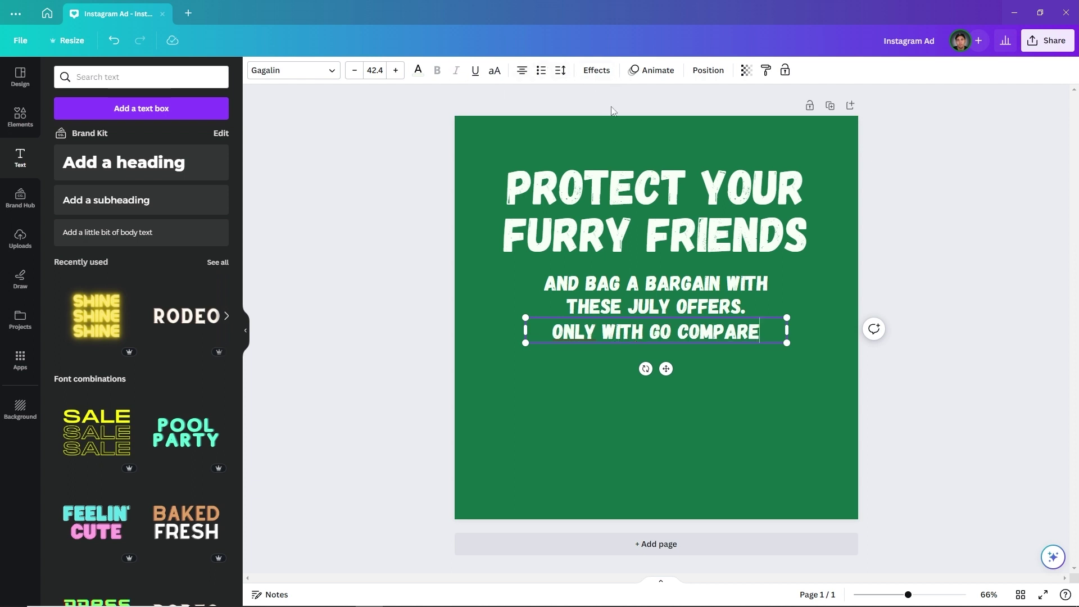
click(616, 296)
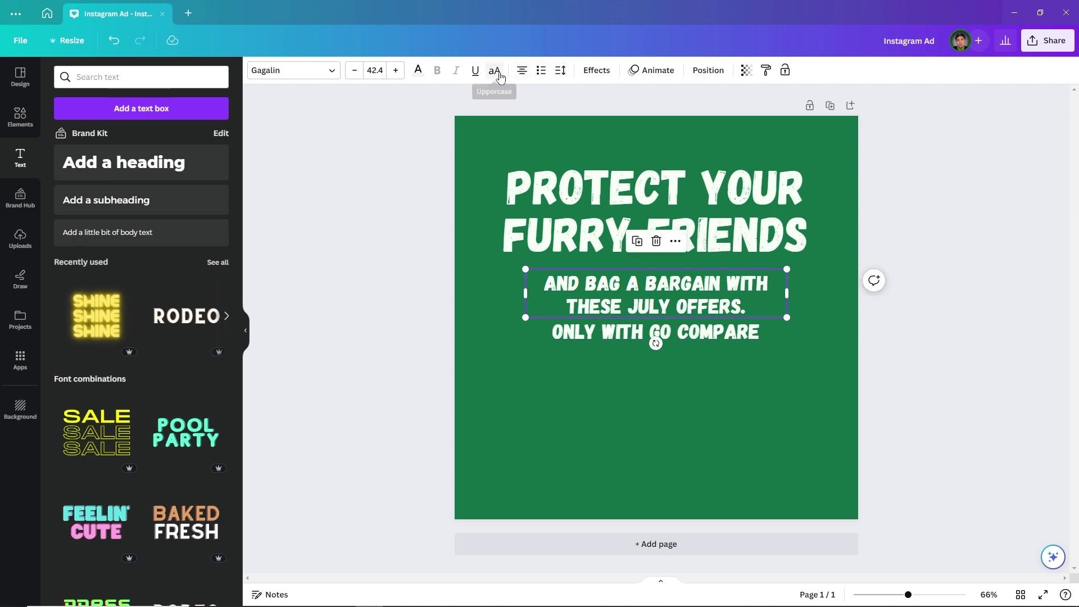
triple_click(602, 283)
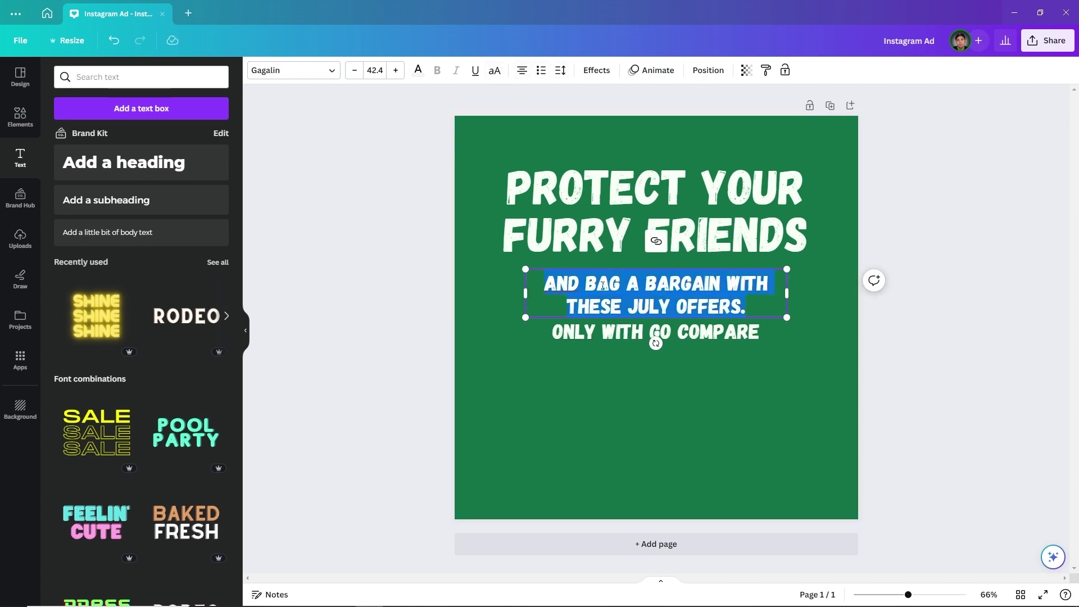
click(594, 329)
click(594, 329)
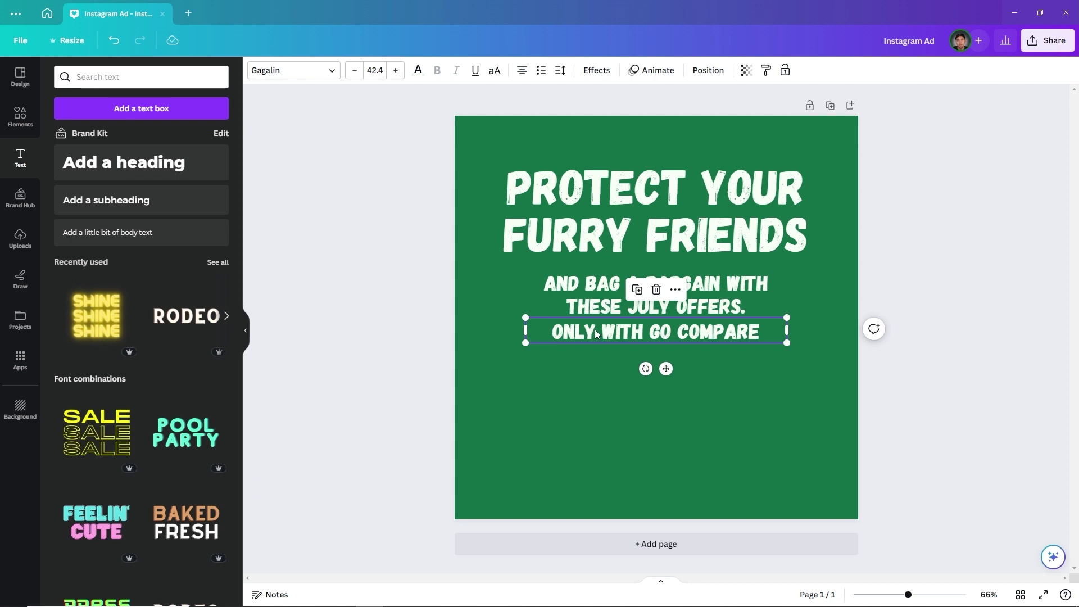
click(482, 332)
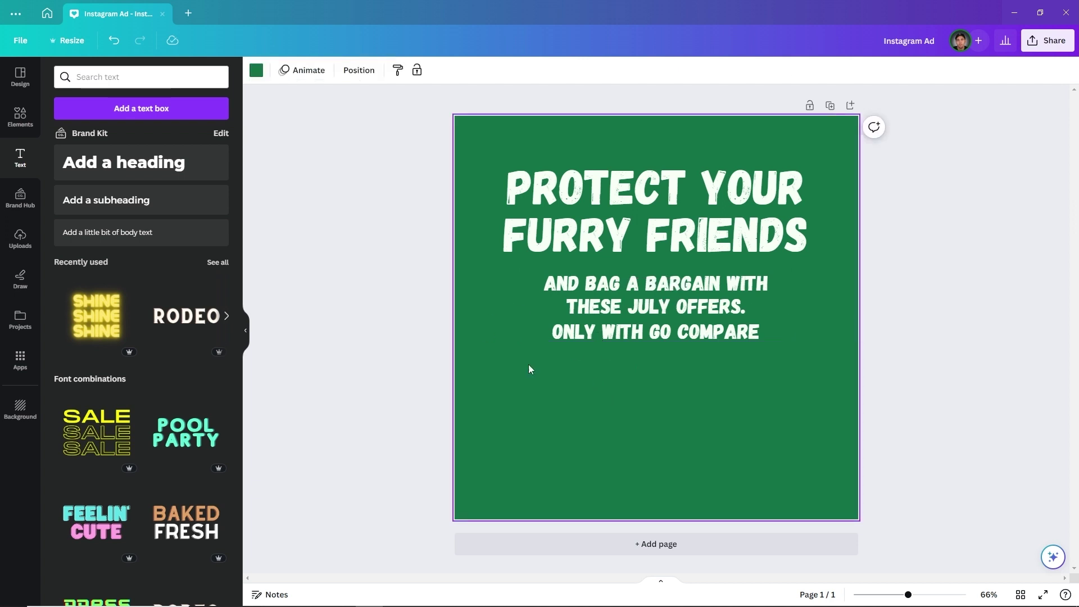
Step: Try the brand kit's Montserrat Classic as the font of the "AND BAG A BARGAIN" subheading
click(536, 283)
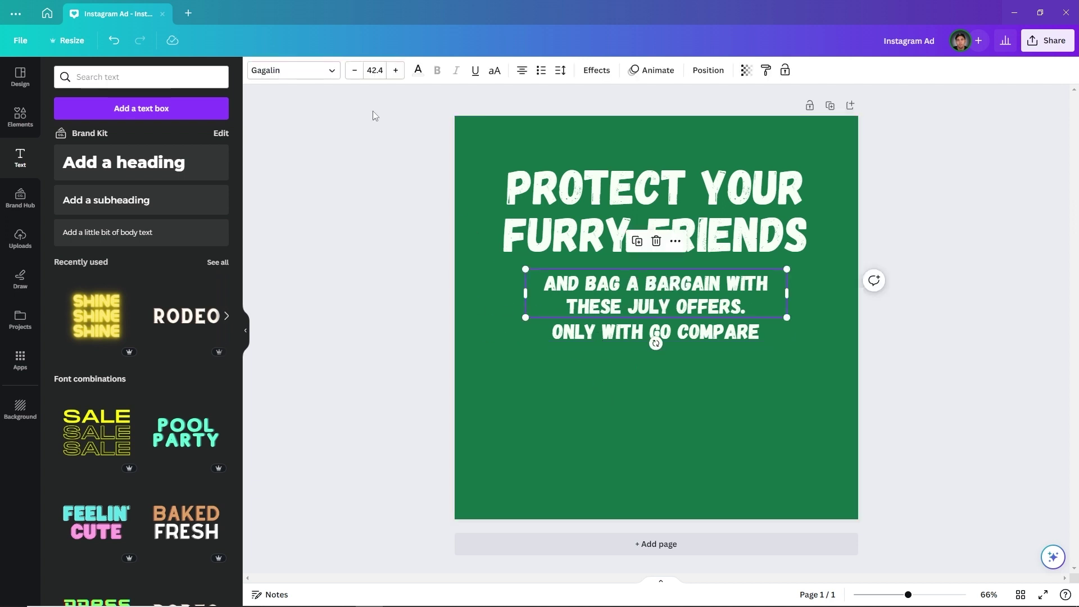
click(312, 76)
scroll(146, 212, up, 3)
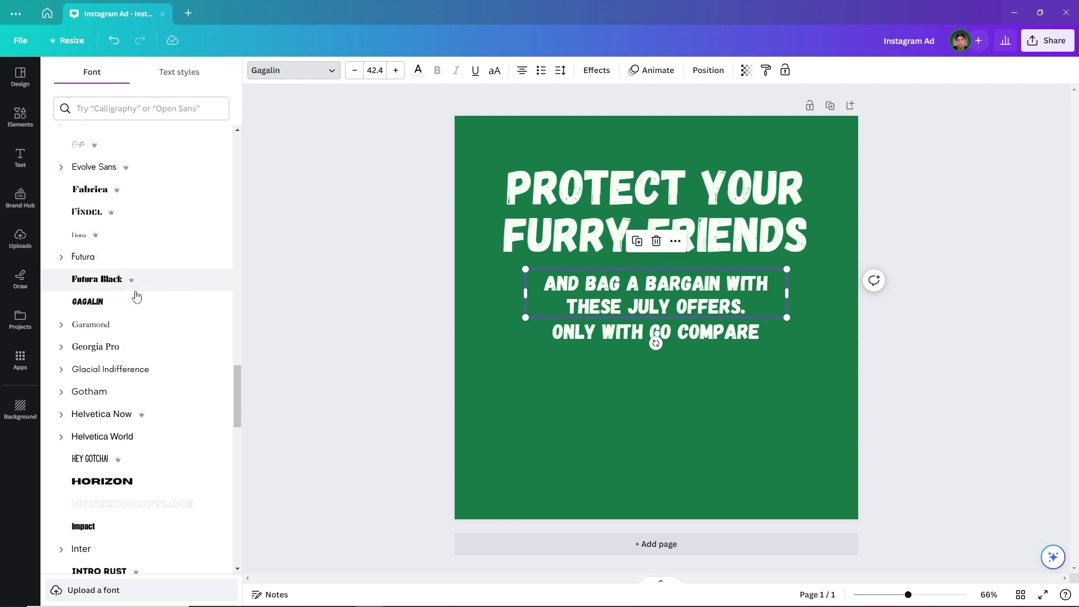
scroll(135, 352, down, 5)
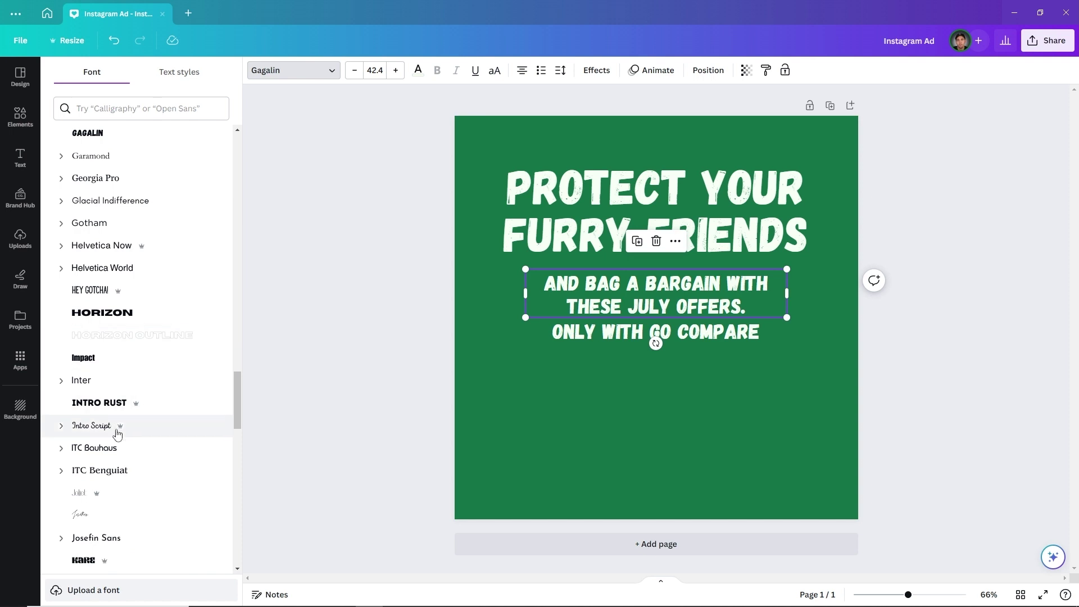
scroll(122, 468, down, 5)
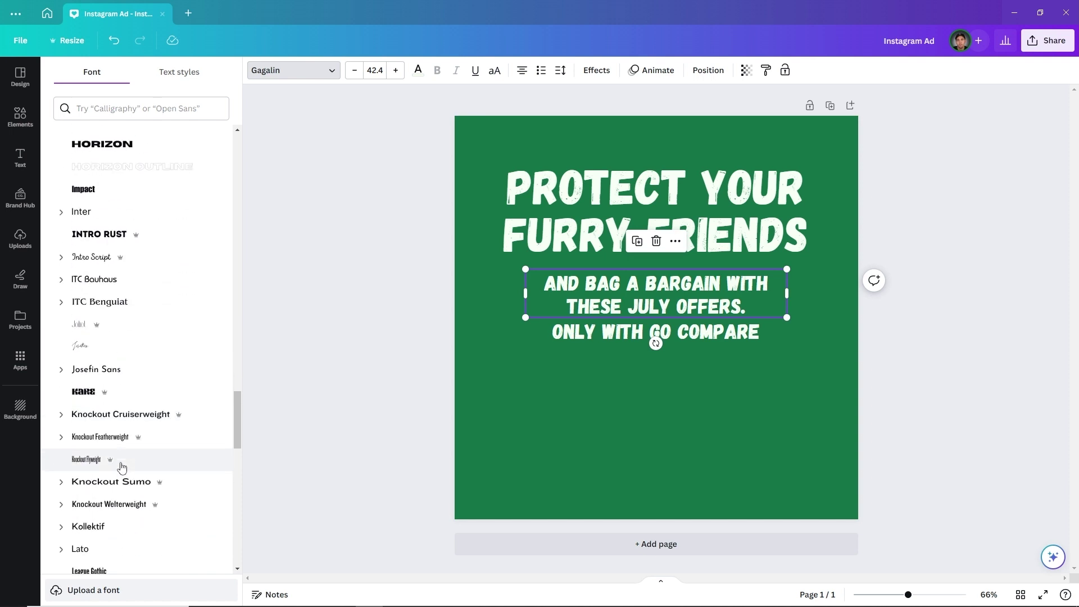
scroll(126, 471, up, 15)
scroll(133, 473, up, 20)
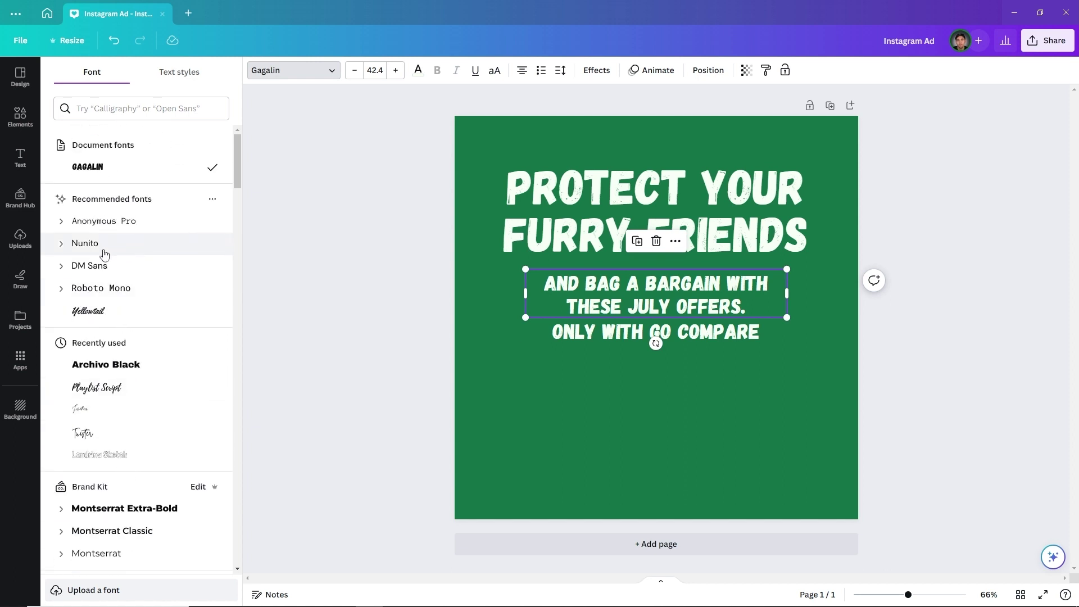
scroll(104, 337, down, 3)
click(105, 368)
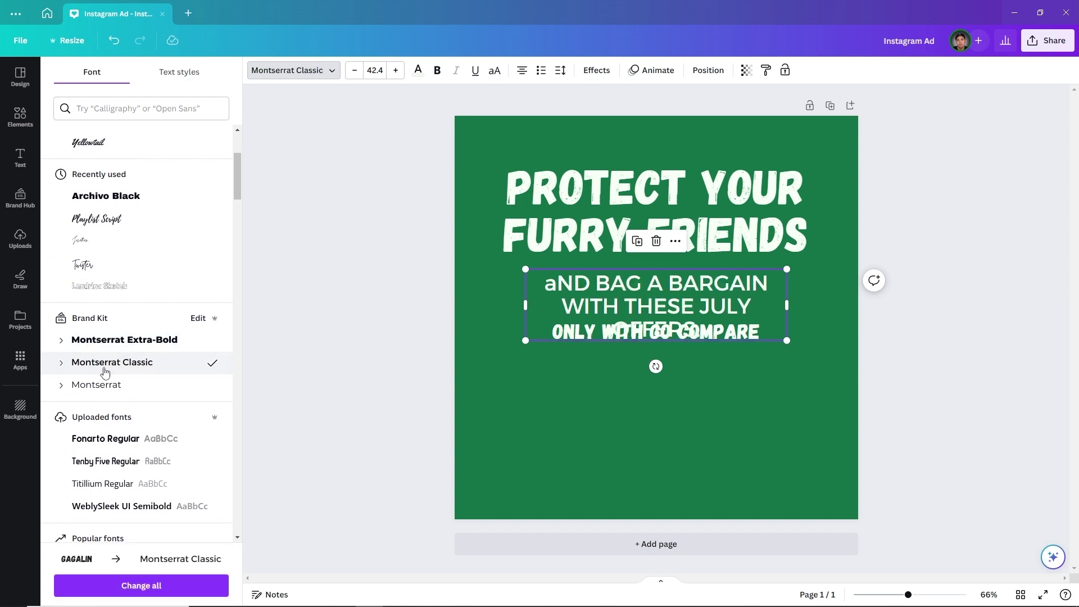
Step: Try Anton as the subheading's font and set its text to uppercase
scroll(104, 360, down, 1)
scroll(101, 357, down, 6)
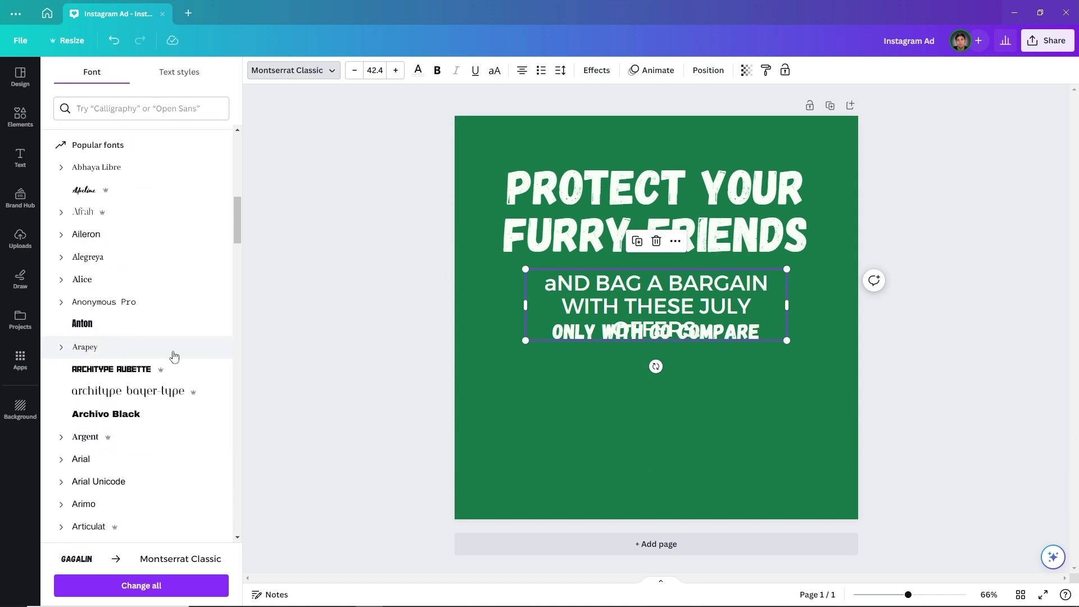
click(121, 327)
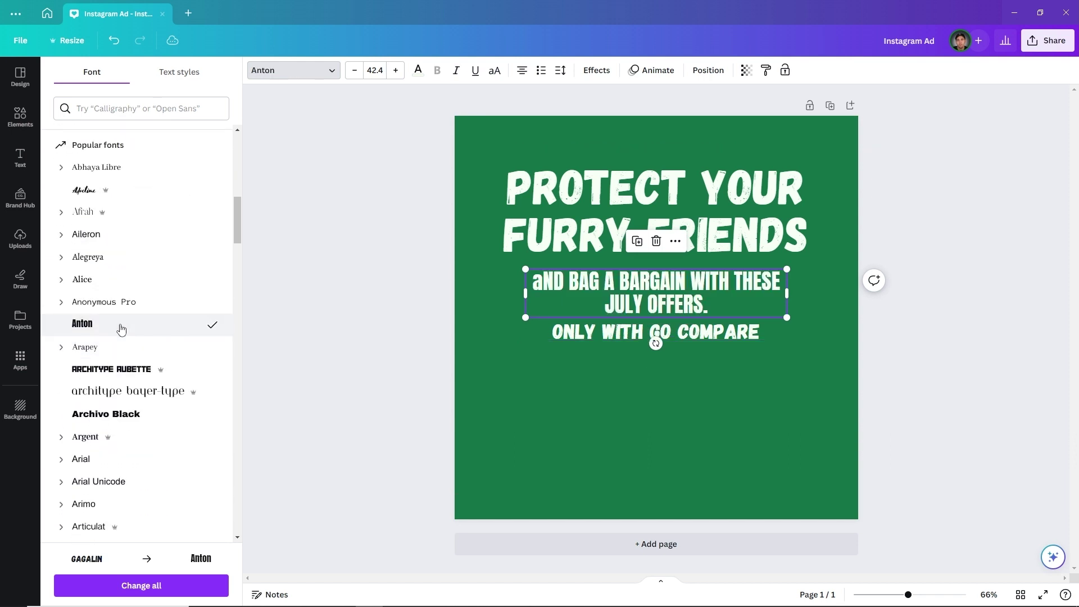
scroll(154, 423, down, 2)
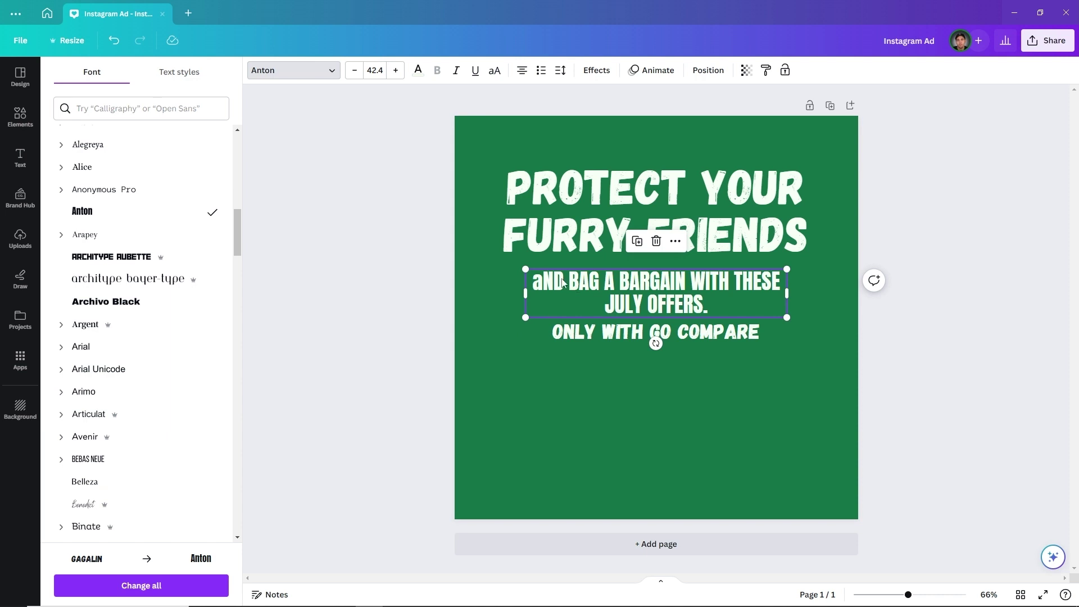
click(499, 72)
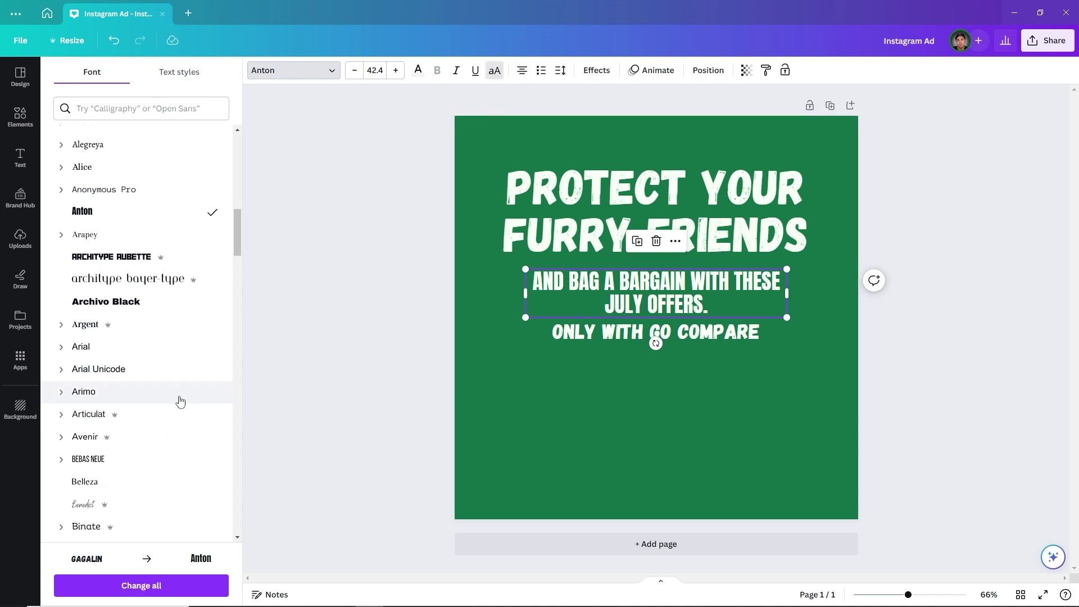
Step: Change the font of the "AND BAG A BARGAIN" subheading to Bright
scroll(132, 419, down, 2)
scroll(131, 419, down, 4)
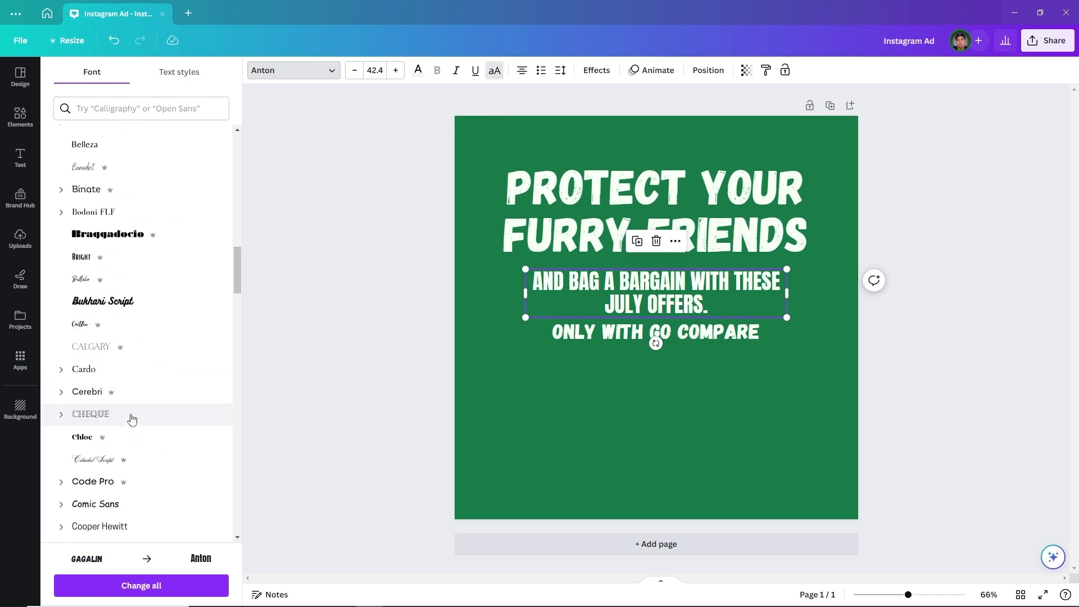
click(136, 262)
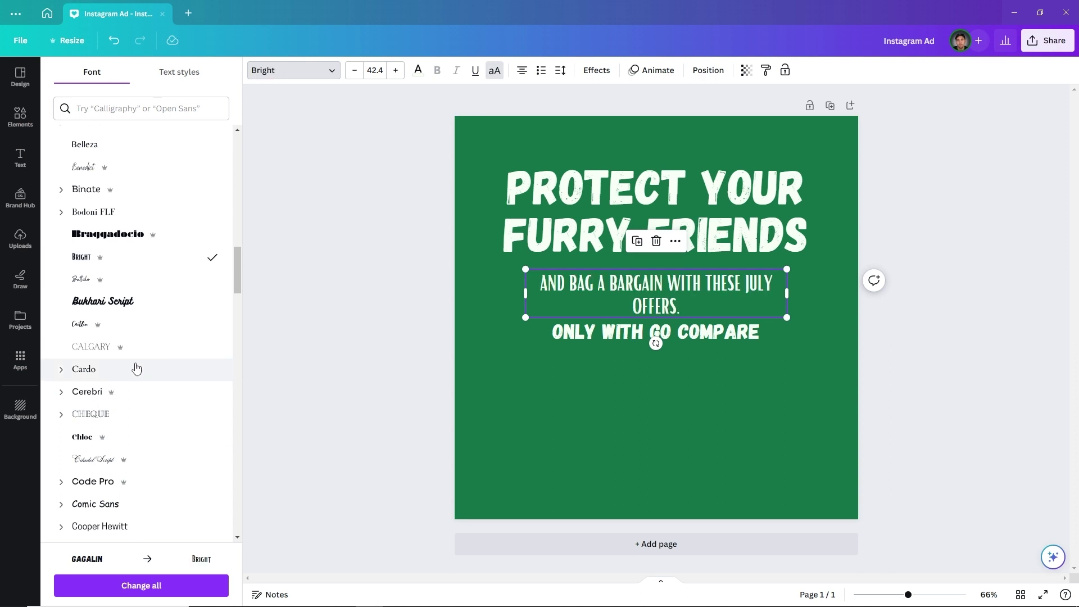
Step: Search the fonts for "POPP" and apply Poppins to the "AND BAG A BARGAIN" subheading
scroll(136, 369, down, 6)
scroll(136, 369, down, 2)
click(163, 110)
text(P)
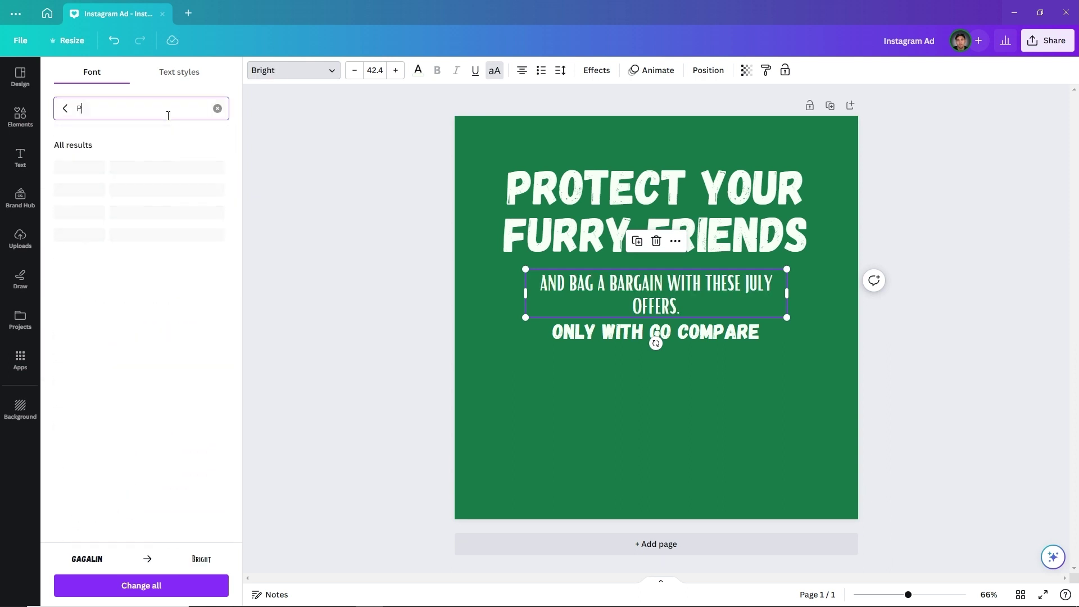
text(OPP)
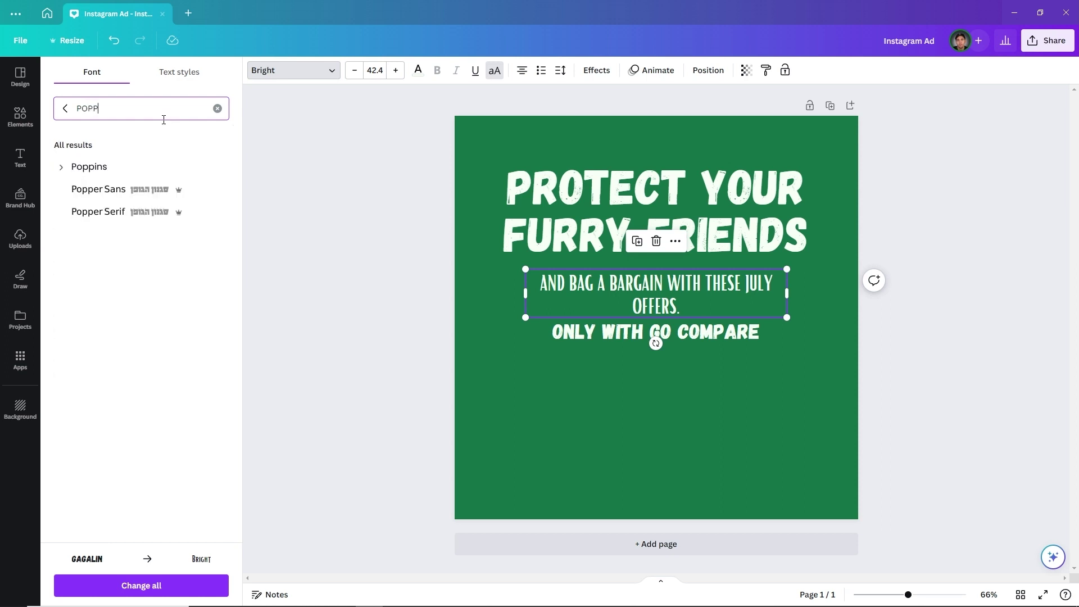
click(111, 167)
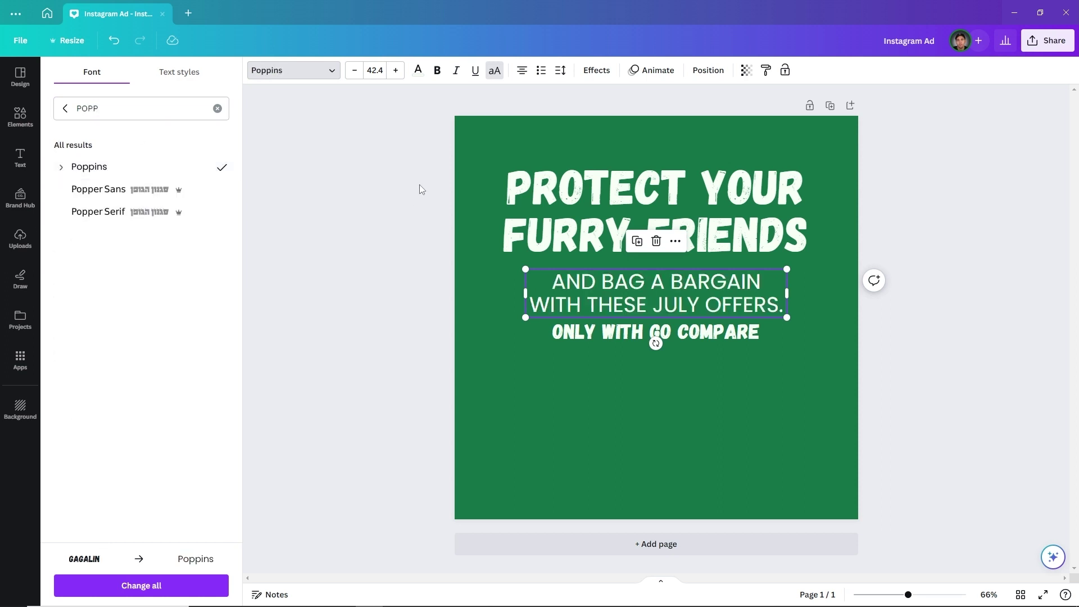
Step: Make the "AND BAG A BARGAIN" subheading bold and reduce its font size to 33.4
click(437, 70)
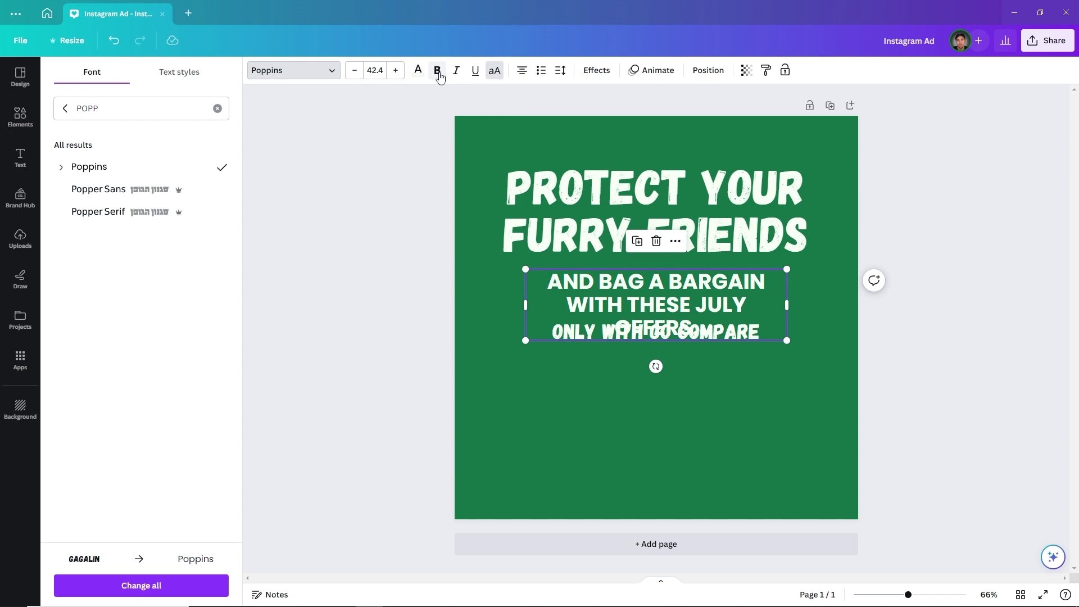
click(354, 70)
click(354, 71)
click(354, 70)
click(355, 71)
click(354, 70)
click(355, 71)
click(355, 71)
click(355, 71)
click(355, 71)
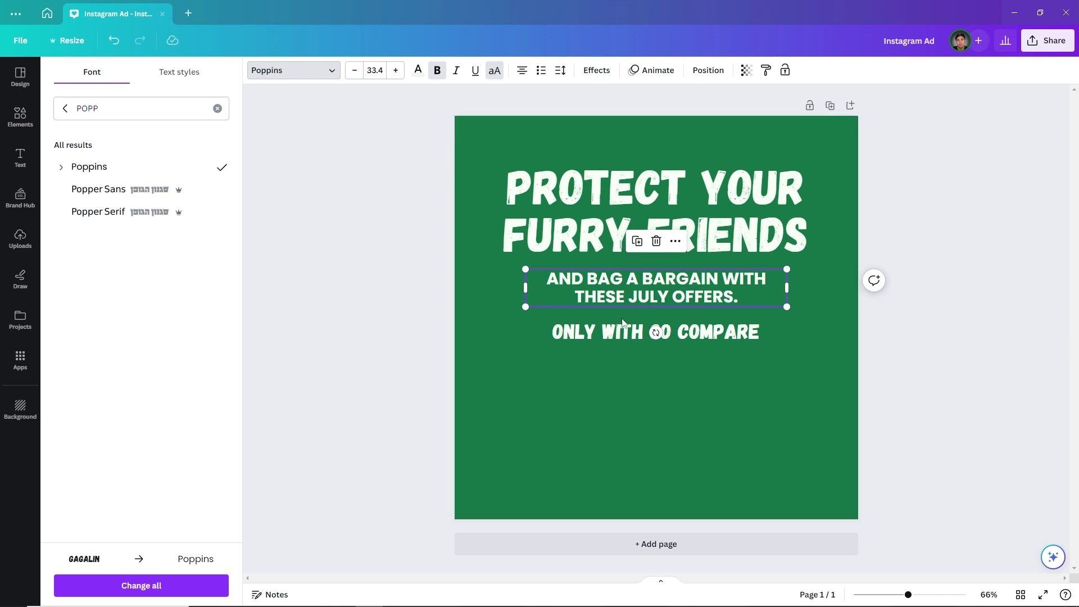
Step: Copy the subheading's style onto the "ONLY WITH GO COMPARE" line and move that line slightly up
click(766, 70)
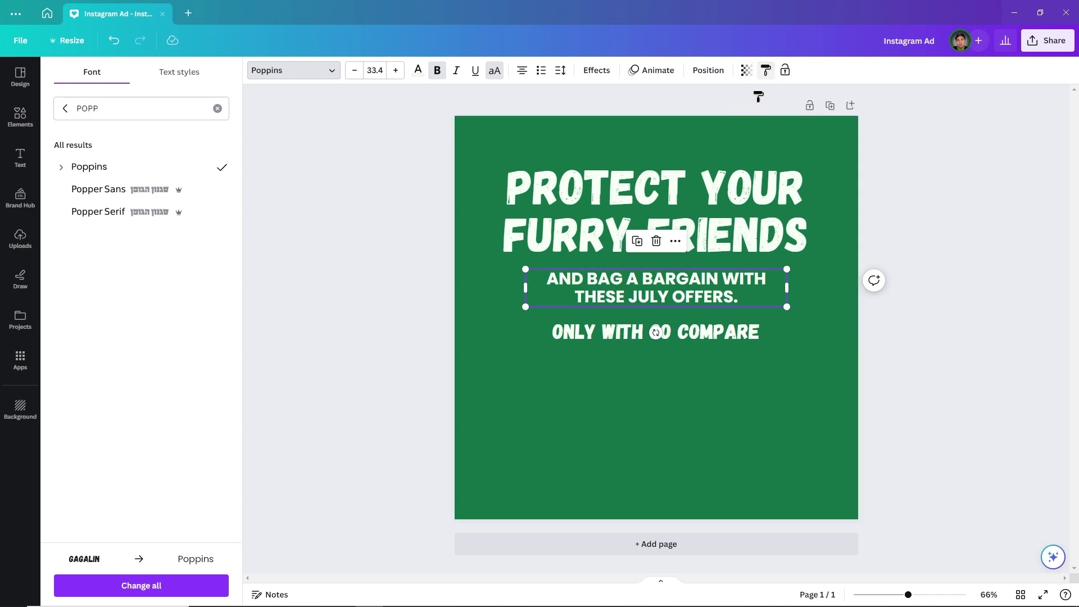
click(652, 332)
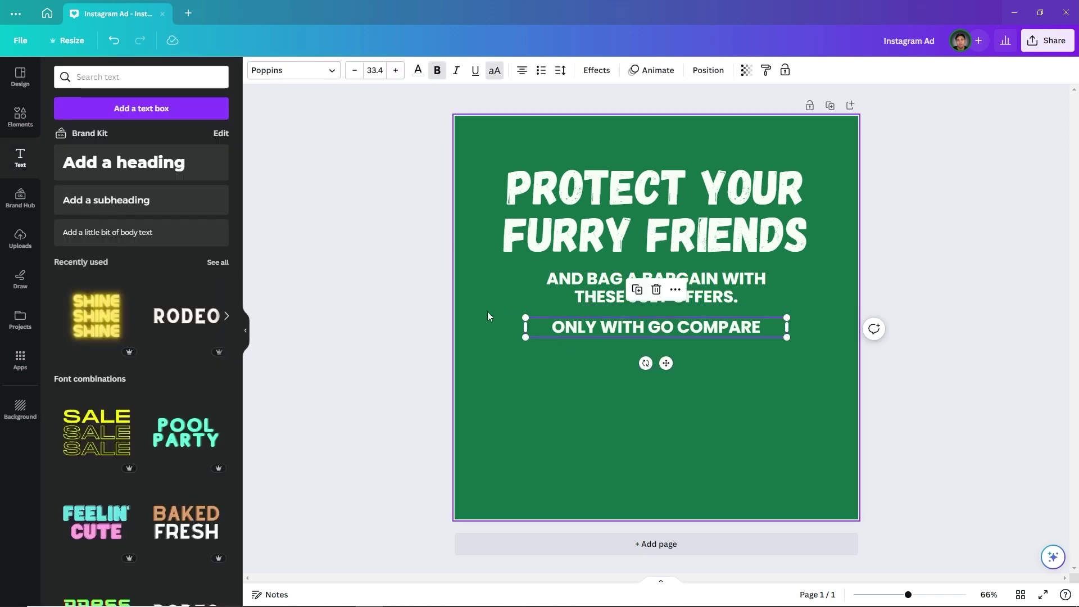
drag(625, 329, 624, 322)
click(586, 302)
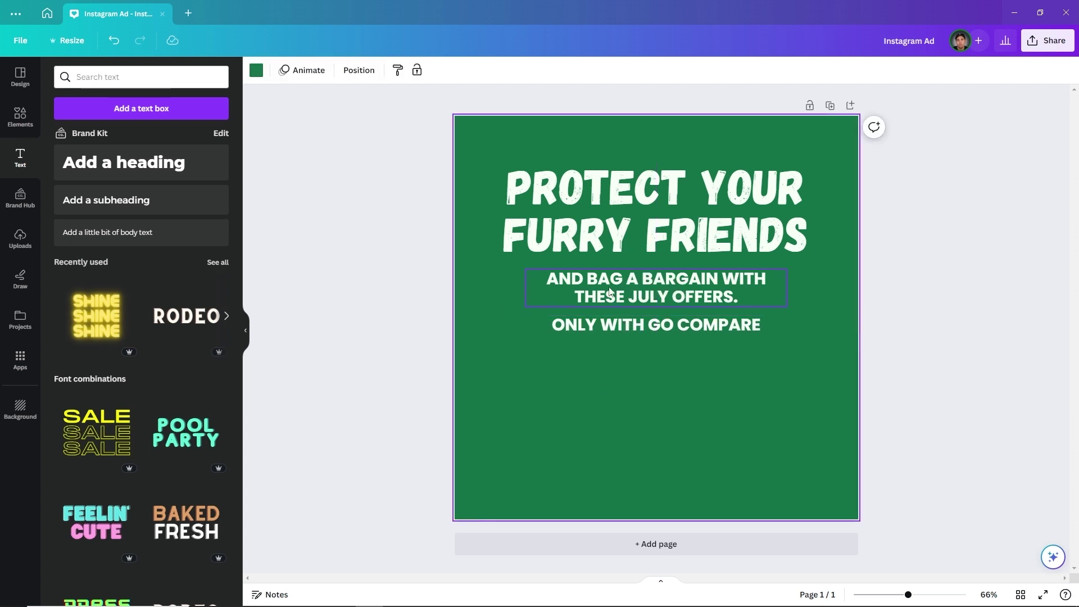
Step: Clear the wording of the "AND BAG A BARGAIN" subheading and turn off its uppercase formatting
double_click(610, 289)
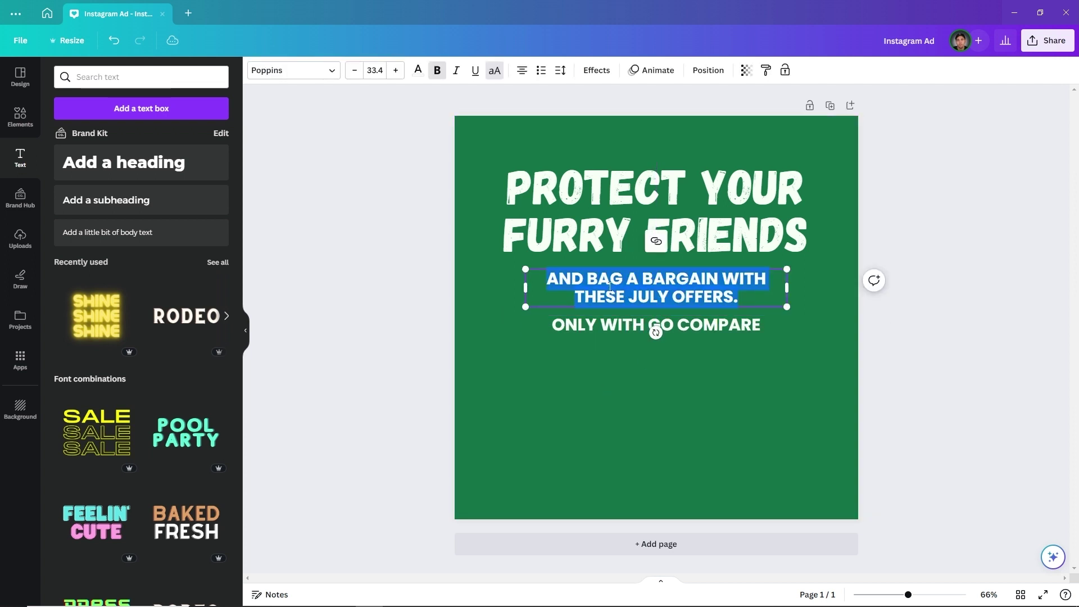
text(AND)
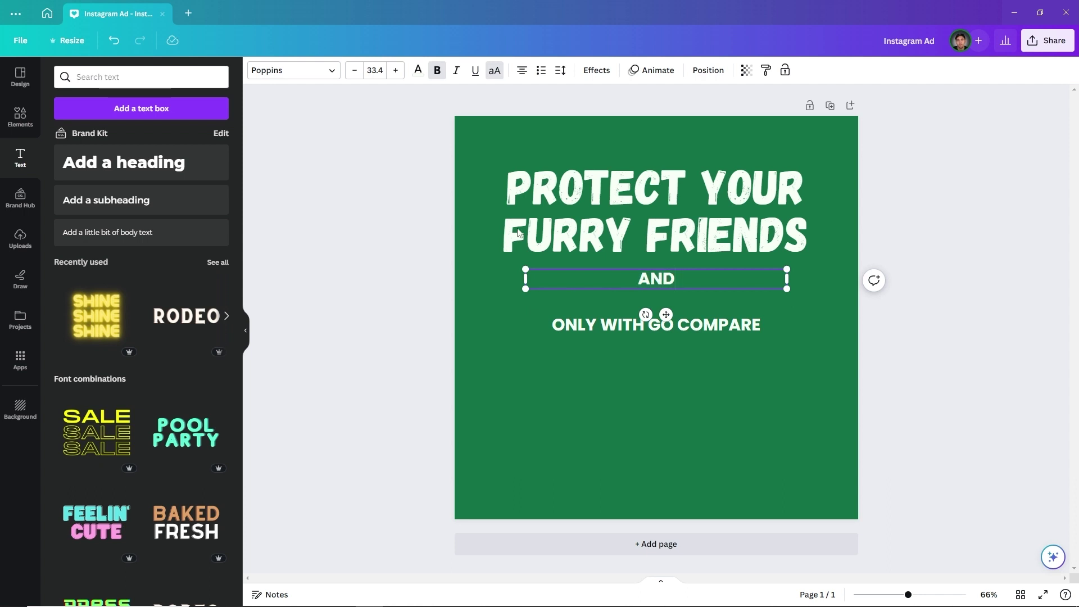
click(492, 72)
double_click(683, 279)
text(a)
key(BackSpace)
Step: Enter "And bag a bargain with these July offers." as the subheading, with a line break before "these"
text(And )
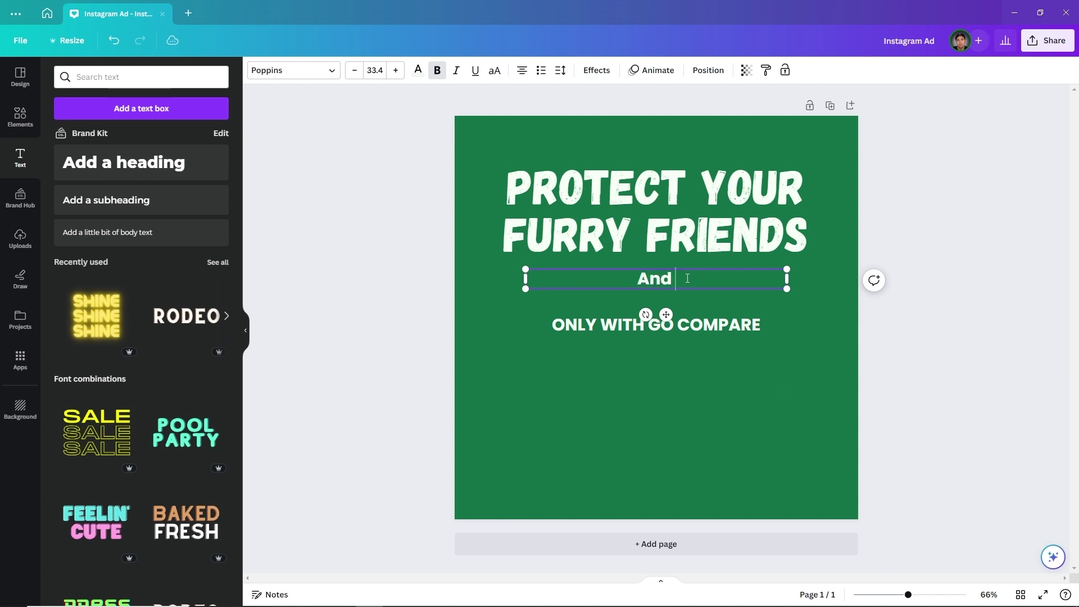
text(bag a)
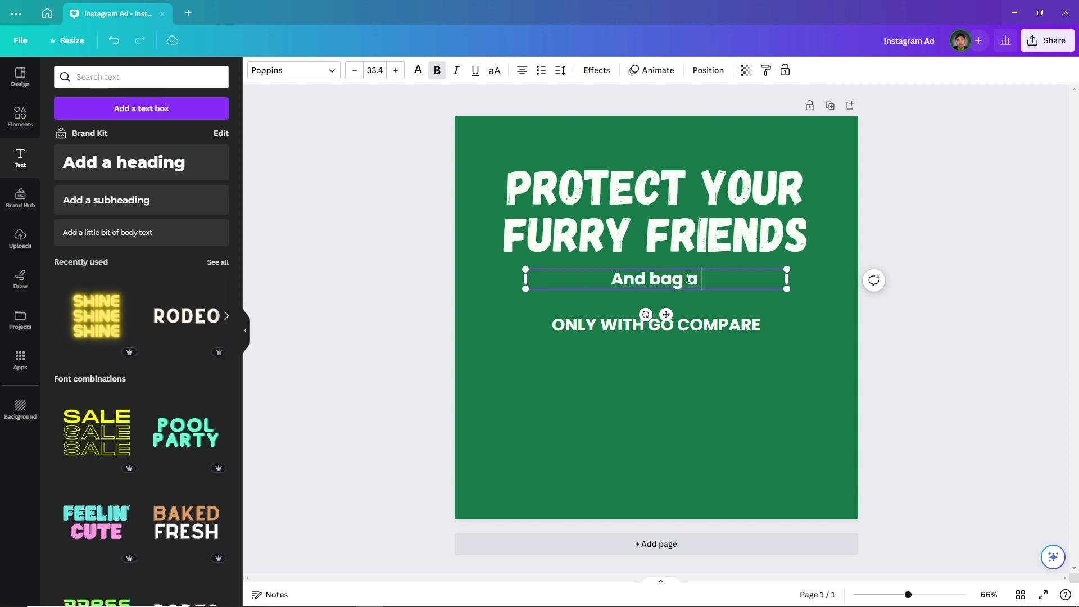
text( bargin with these J)
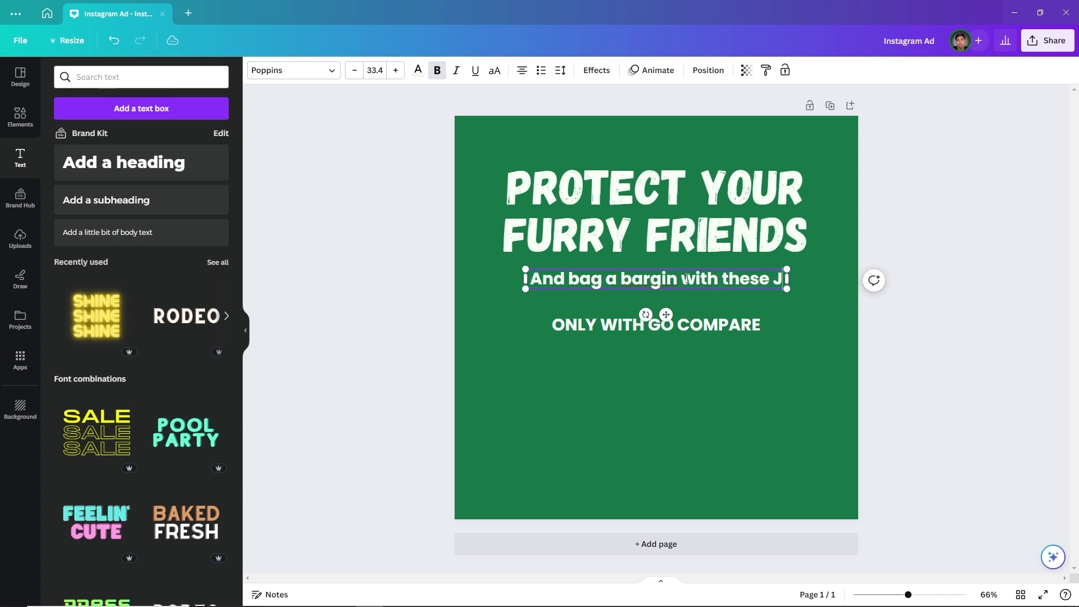
text(uly offers.)
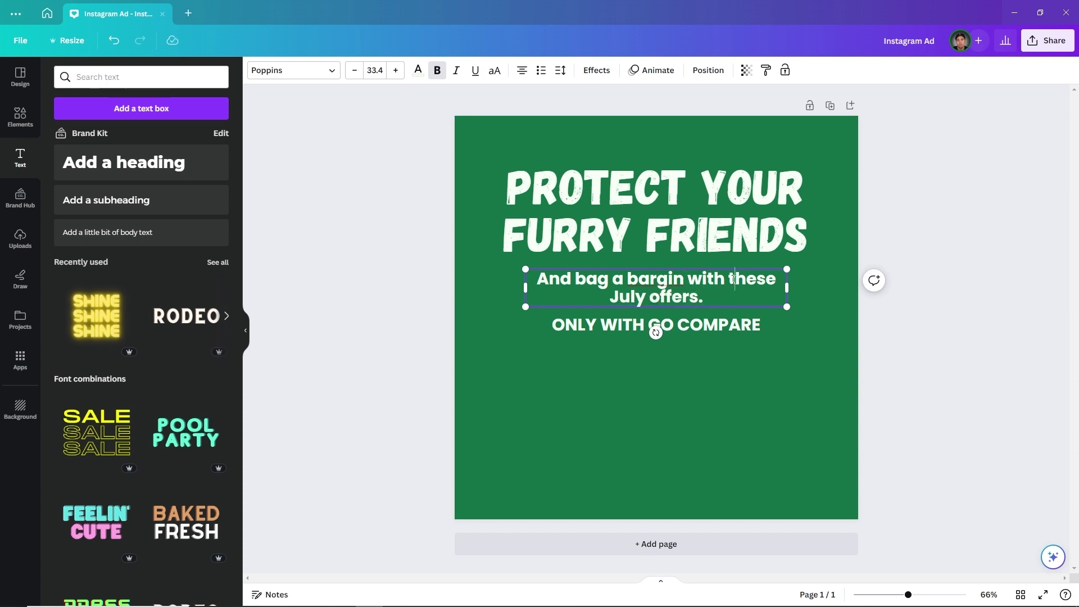
key(Return)
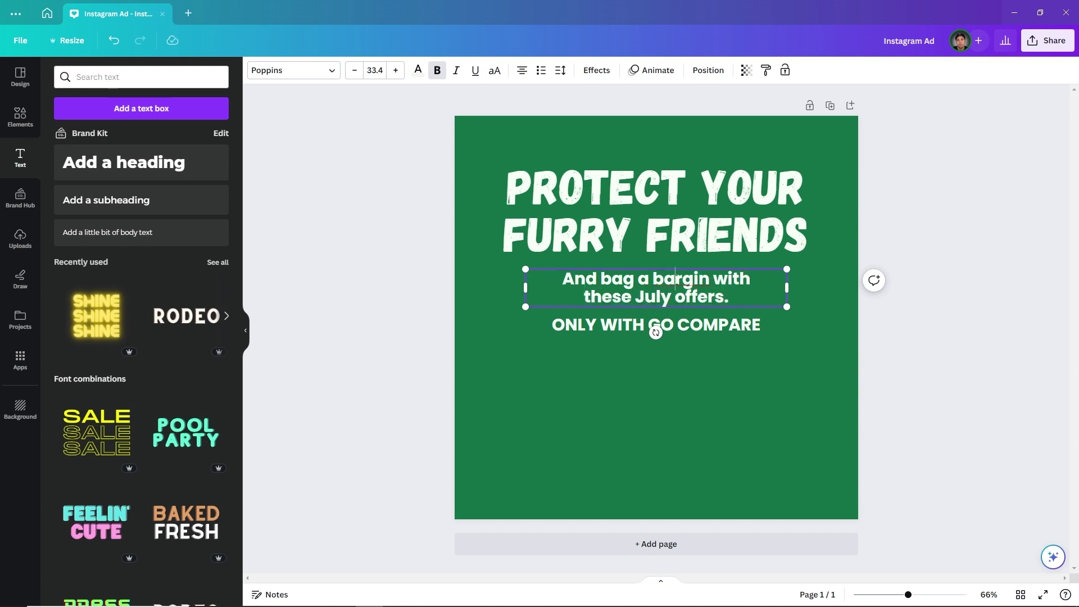
click(692, 278)
text(a)
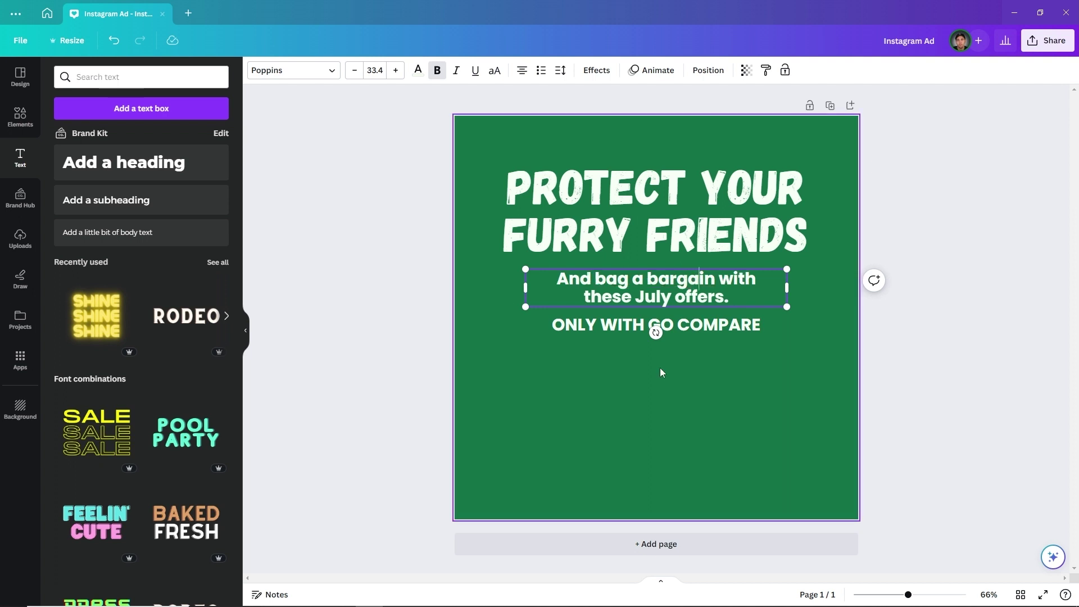
click(671, 388)
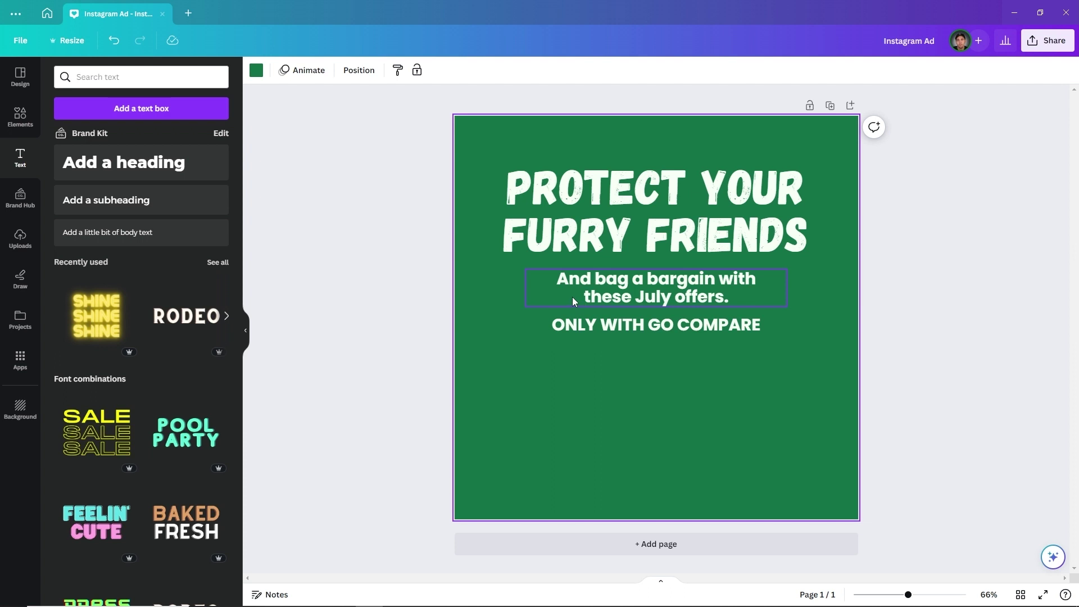
Step: Turn off uppercase on the "ONLY WITH GO COMPARE" line and replace its text with "Only with Go Compare!"
double_click(595, 326)
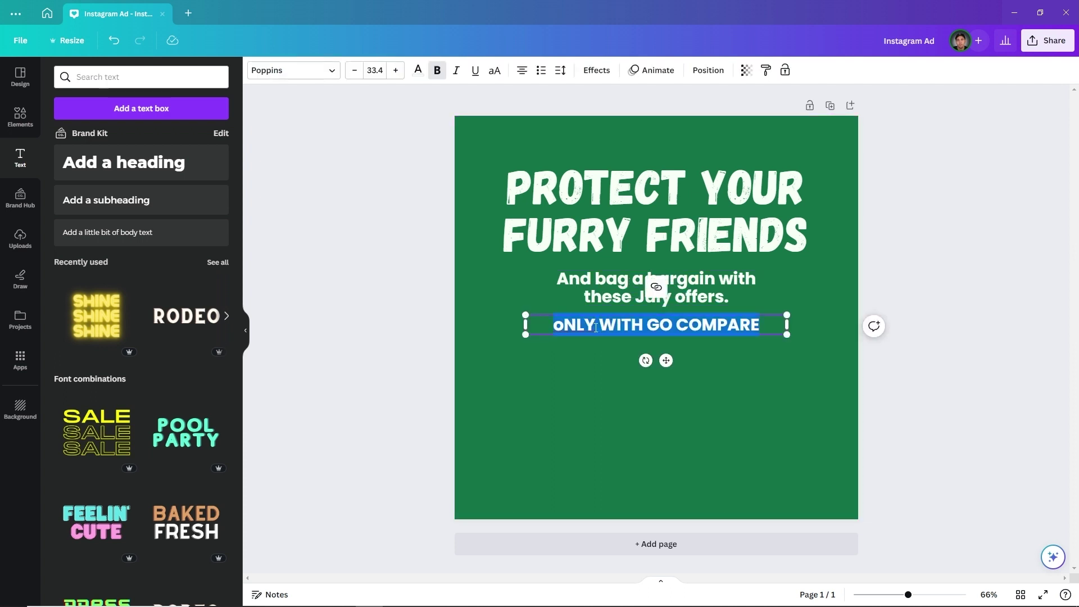
key(BackSpace)
text(Only )
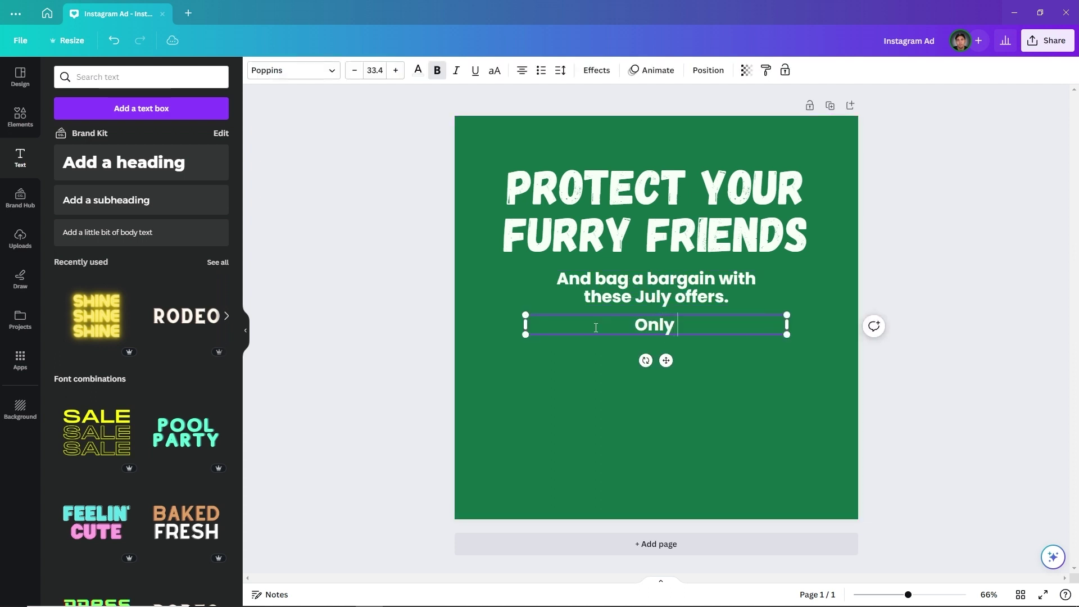
text(with Go C)
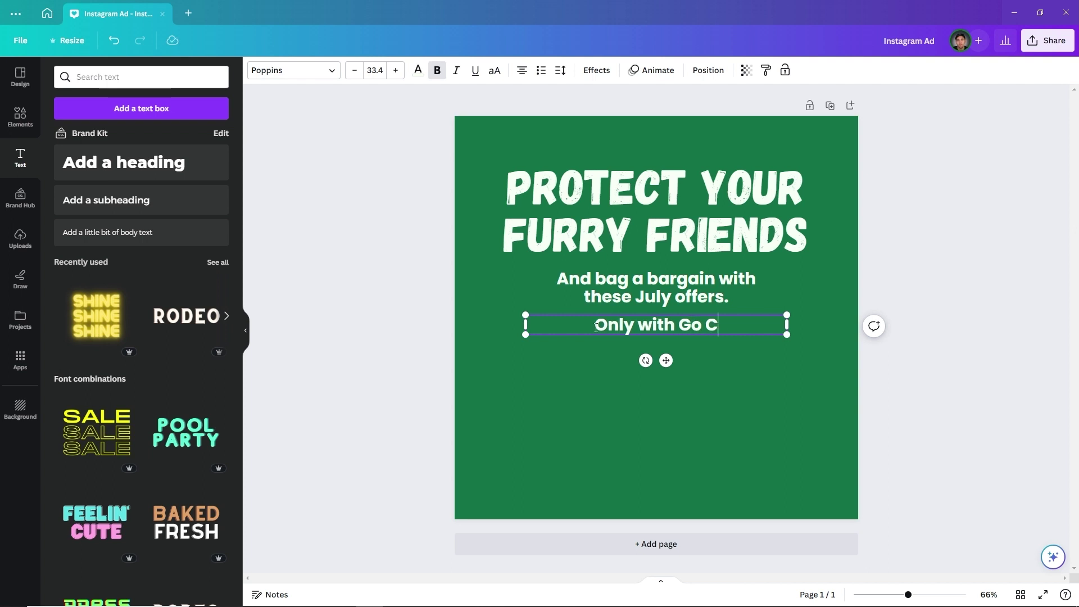
text(ompare)
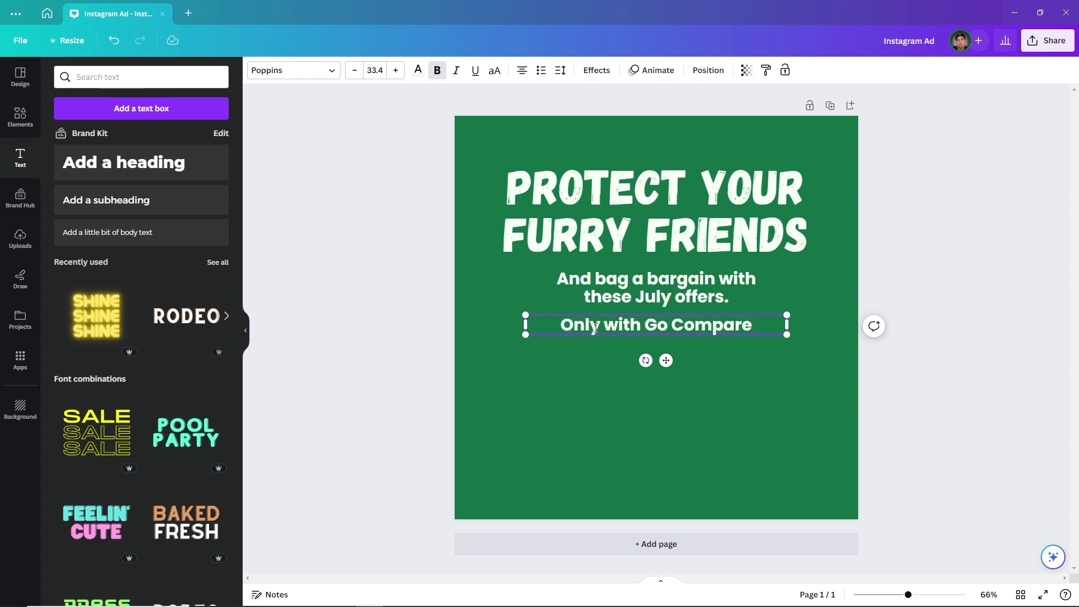
text(!)
click(591, 442)
Step: Move the "Only with Go Compare!" line up close beneath the July offers text, keeping it horizontally centred
drag(709, 324, 695, 318)
click(652, 379)
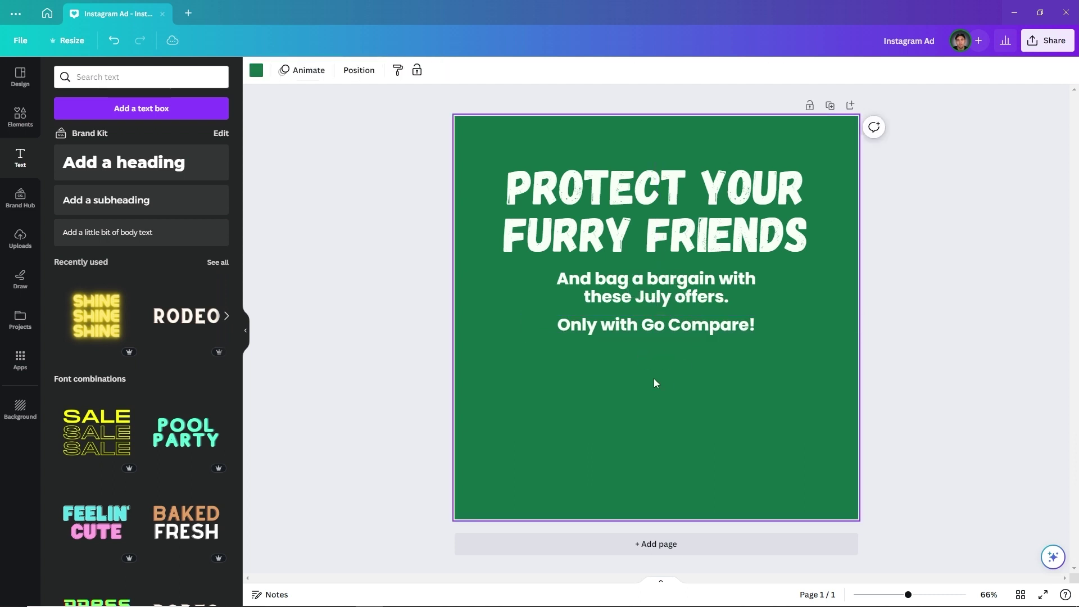
drag(615, 329, 615, 321)
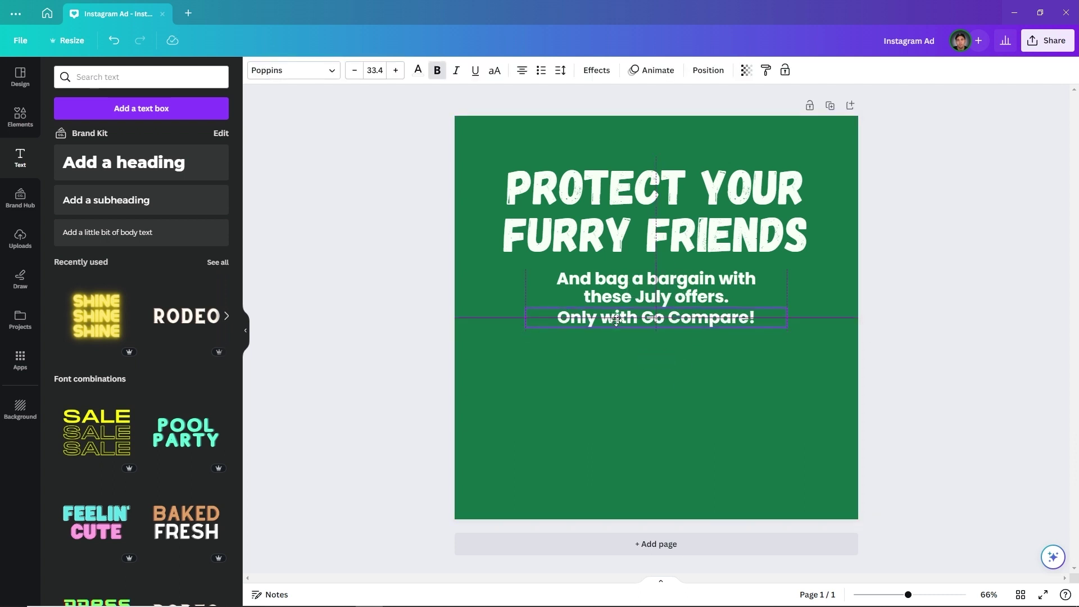
click(528, 362)
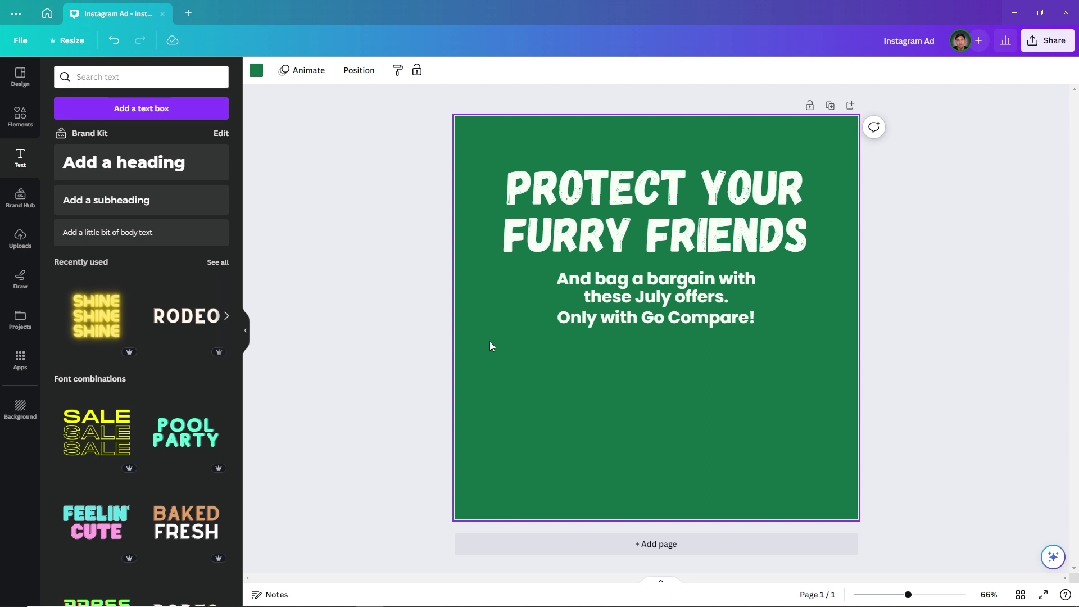
Step: Search the photo elements for "pets" and place the picture of a woman hugging dogs on a sofa over the design's lower half
click(20, 115)
click(107, 80)
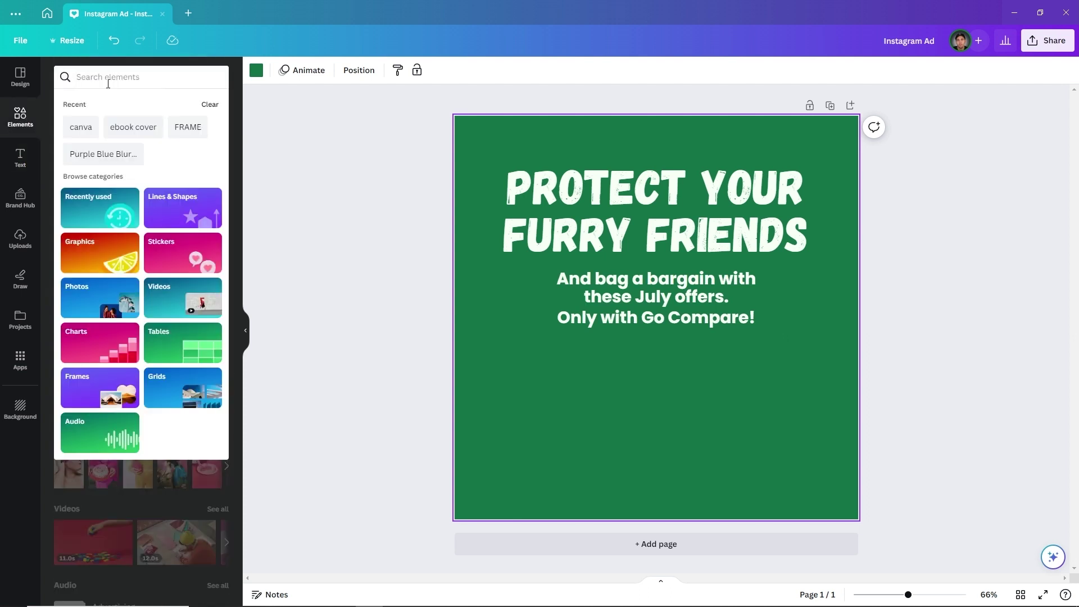
text(pets)
key(Return)
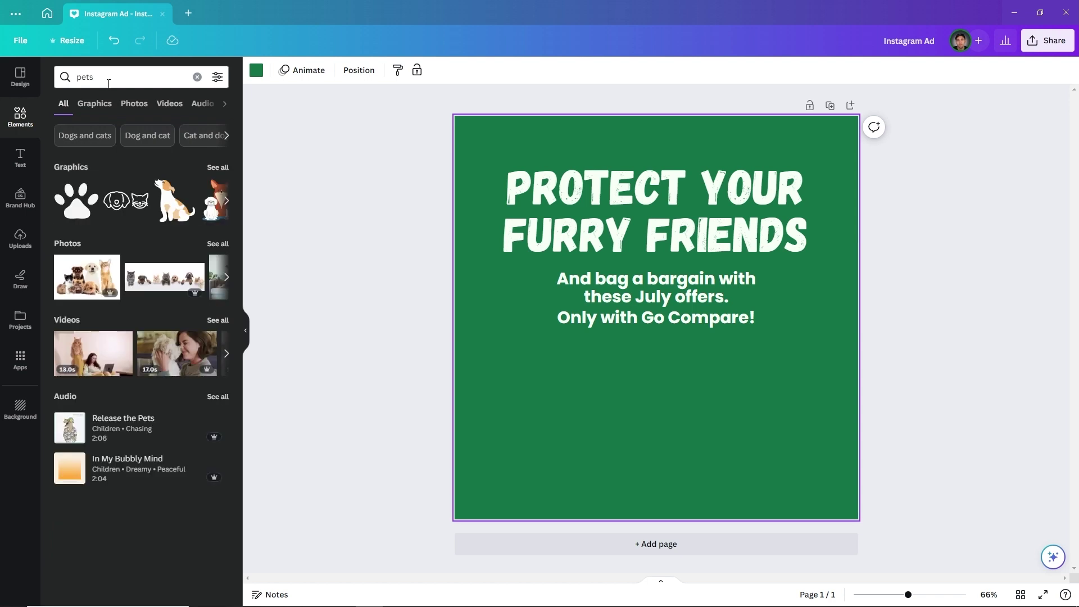
click(218, 245)
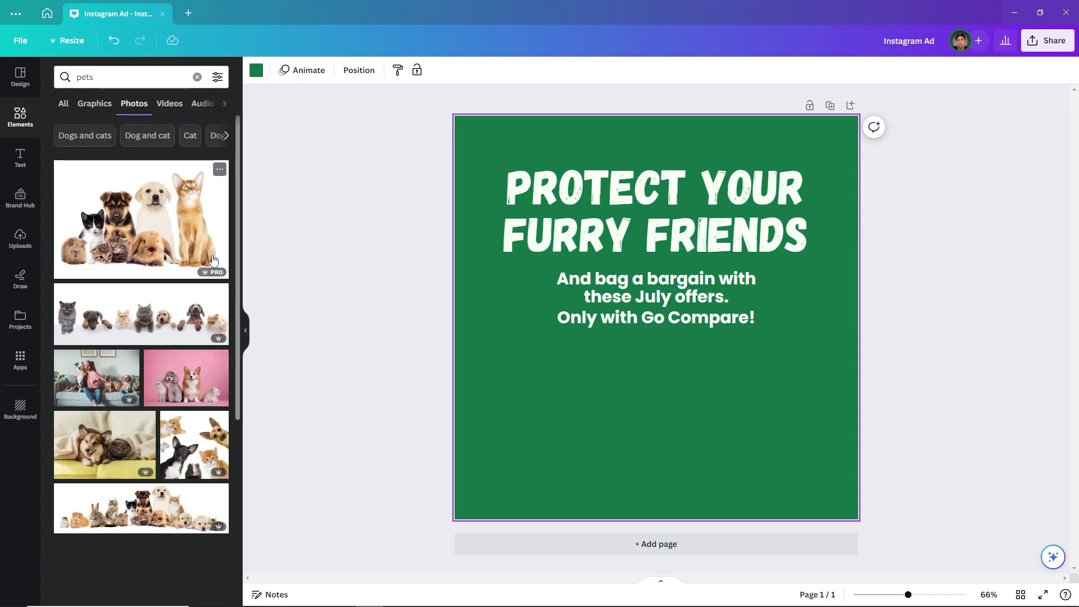
scroll(120, 326, down, 3)
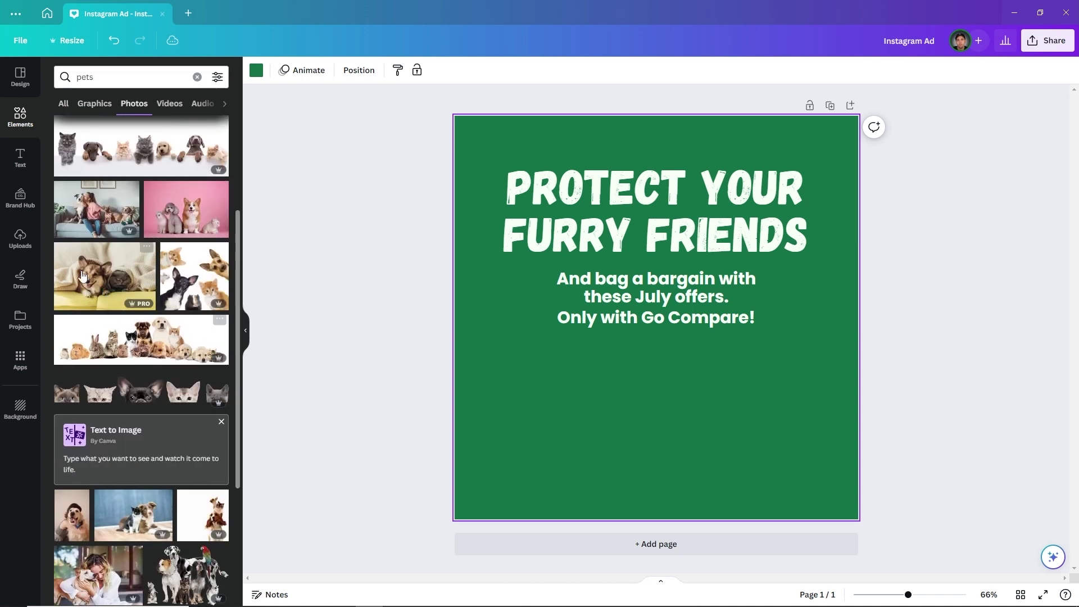
click(88, 212)
drag(646, 385, 649, 431)
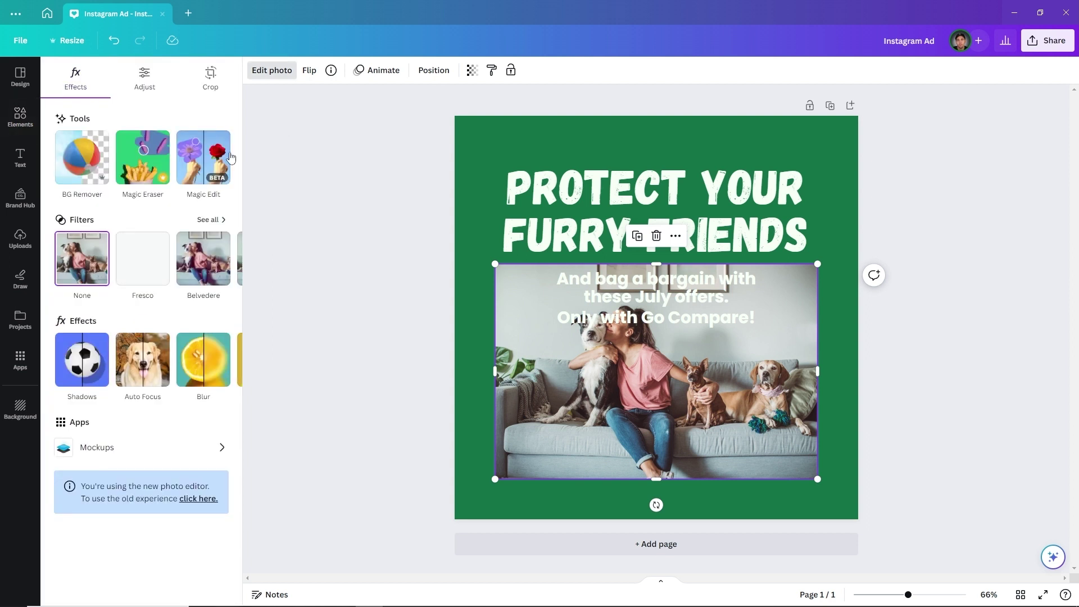
drag(592, 414, 581, 394)
Step: Search the elements for "frame", add the wide rounded rectangular frame below the text and fill it with the sofa photo
click(20, 115)
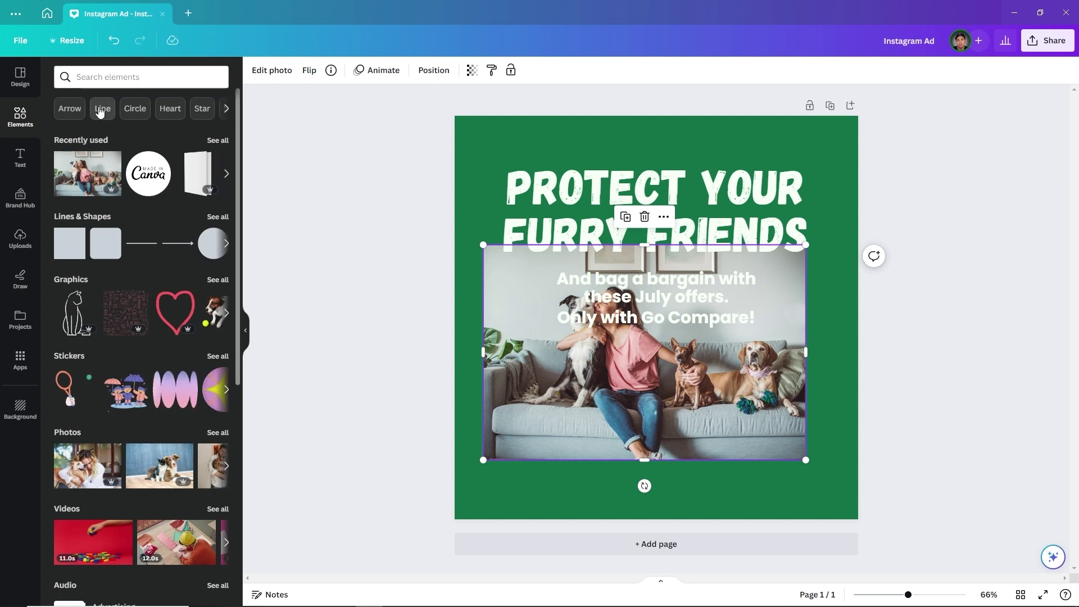
click(121, 84)
text(frame)
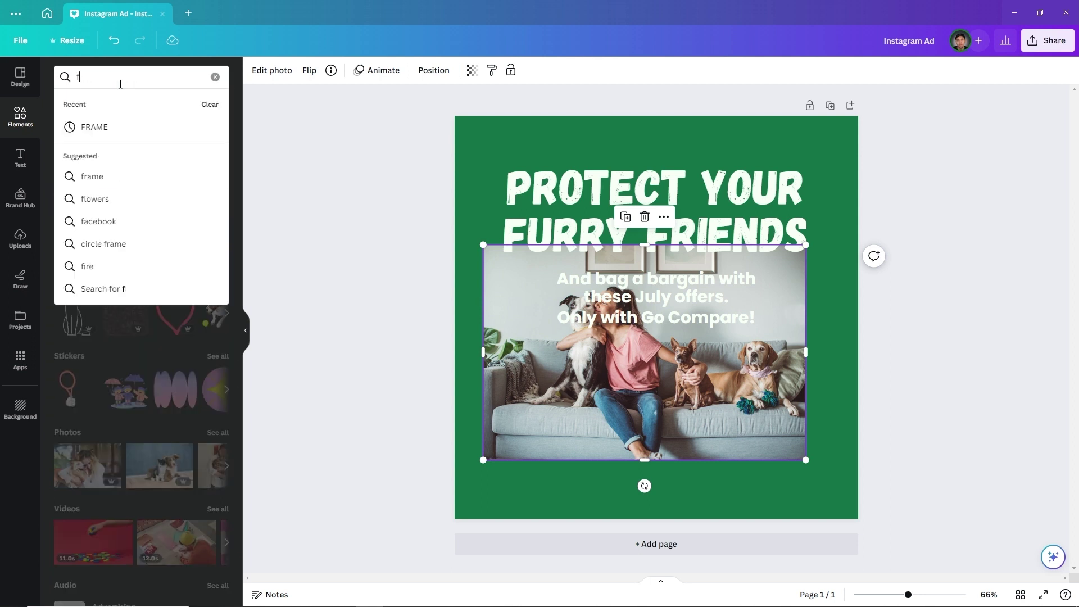
key(Return)
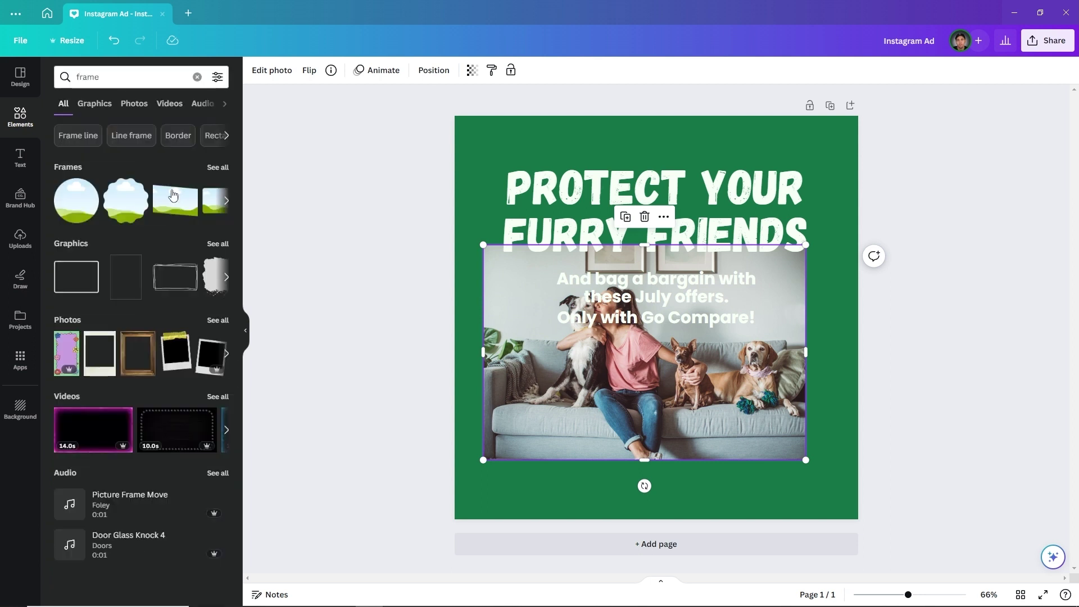
click(217, 166)
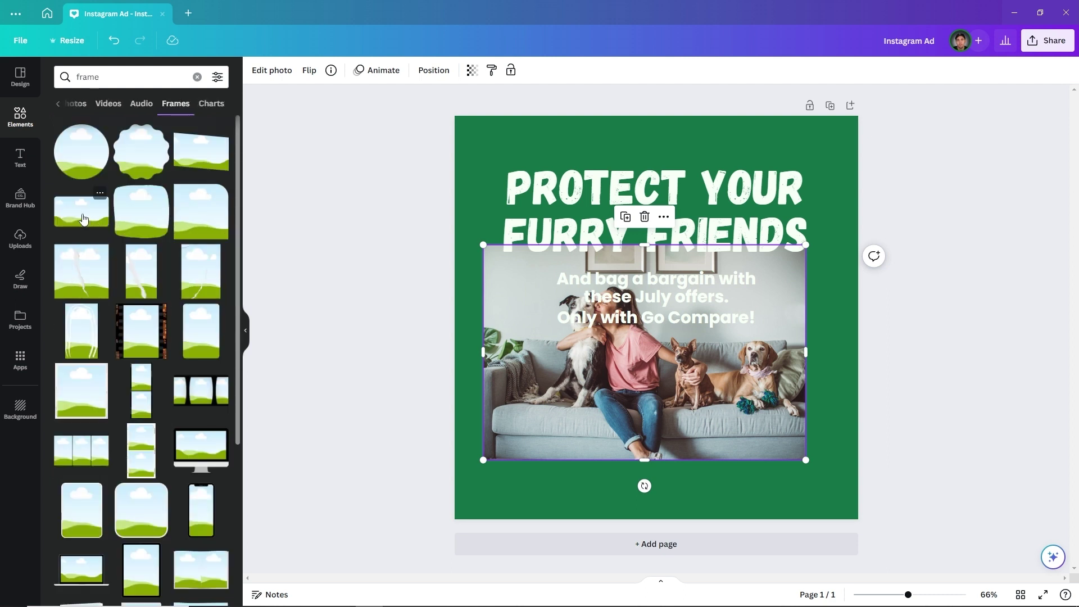
drag(79, 210, 598, 443)
drag(534, 396, 593, 394)
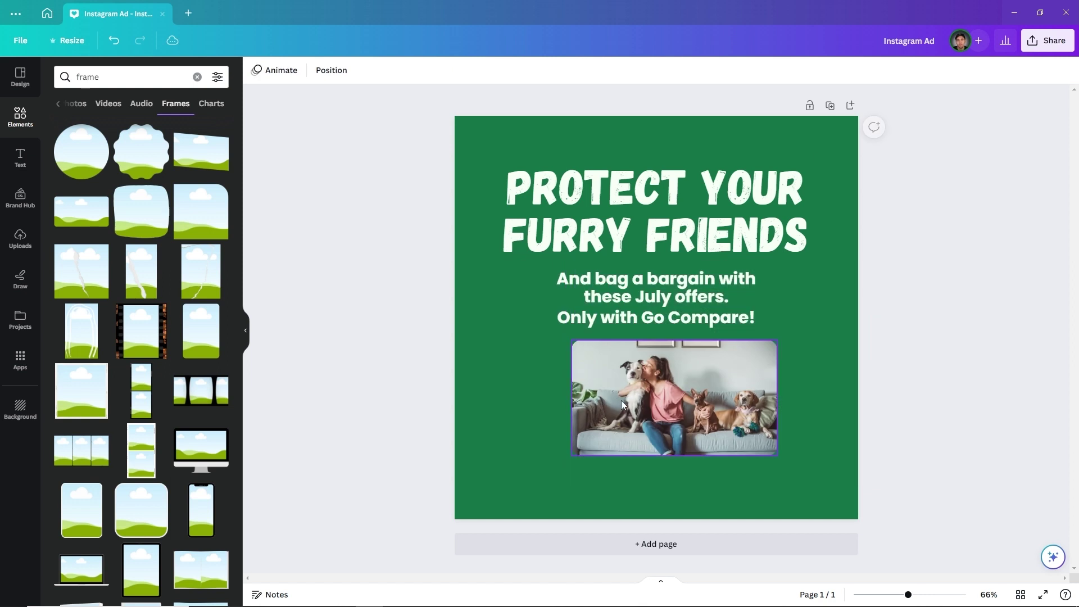
Step: Enlarge the framed sofa photo to about the width of the text boxes and centre it beneath the text
drag(579, 343, 513, 308)
drag(616, 371, 635, 410)
key(ctrl+a)
click(642, 414)
click(807, 450)
Step: Select both supporting text lines together and move them up closer to the "PROTECT YOUR FURRY FRIENDS" heading
drag(808, 450, 688, 244)
click(404, 242)
drag(705, 295, 709, 293)
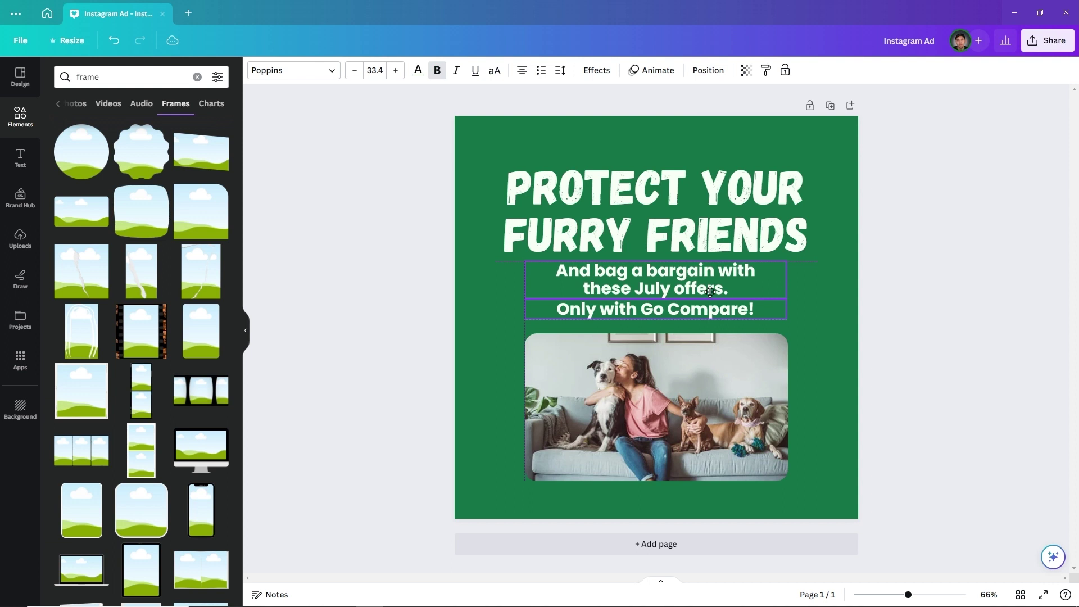
Step: Adjust the spacing between the supporting text and the framed photo, and shift the whole layout slightly up
click(697, 410)
mouse_move(696, 411)
mouse_down()
mouse_move(686, 409)
mouse_move(698, 409)
mouse_up()
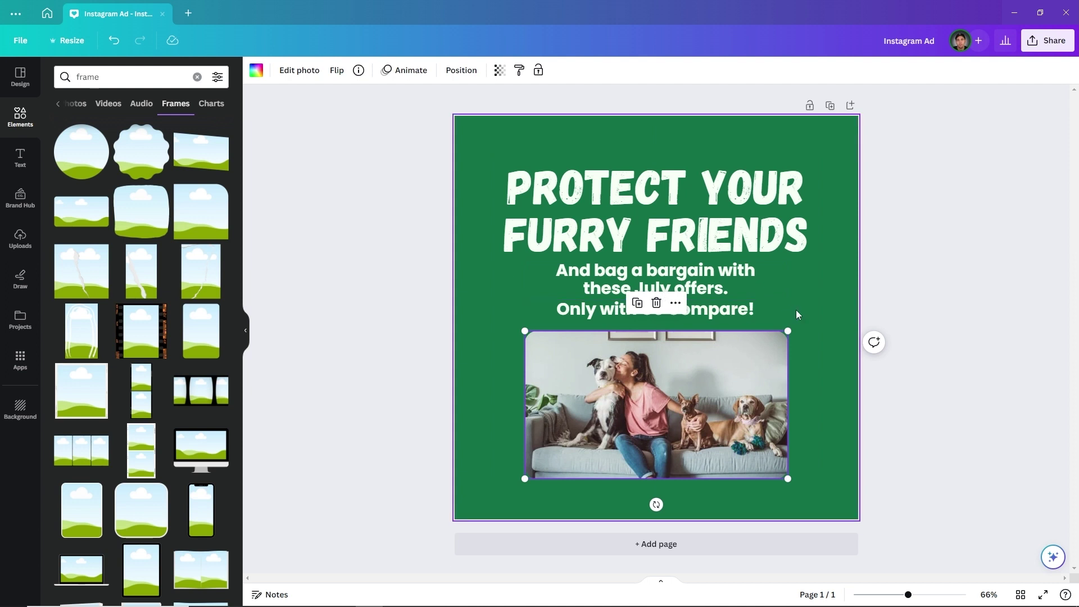
drag(705, 285, 707, 289)
drag(660, 360, 660, 363)
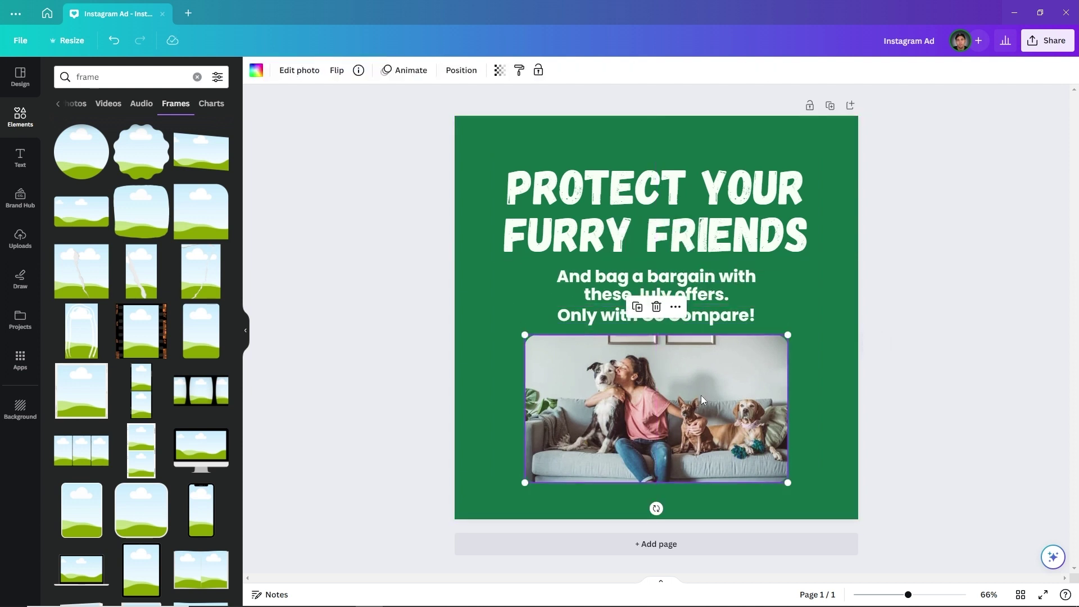
key(ctrl+a)
drag(619, 213, 619, 211)
click(366, 228)
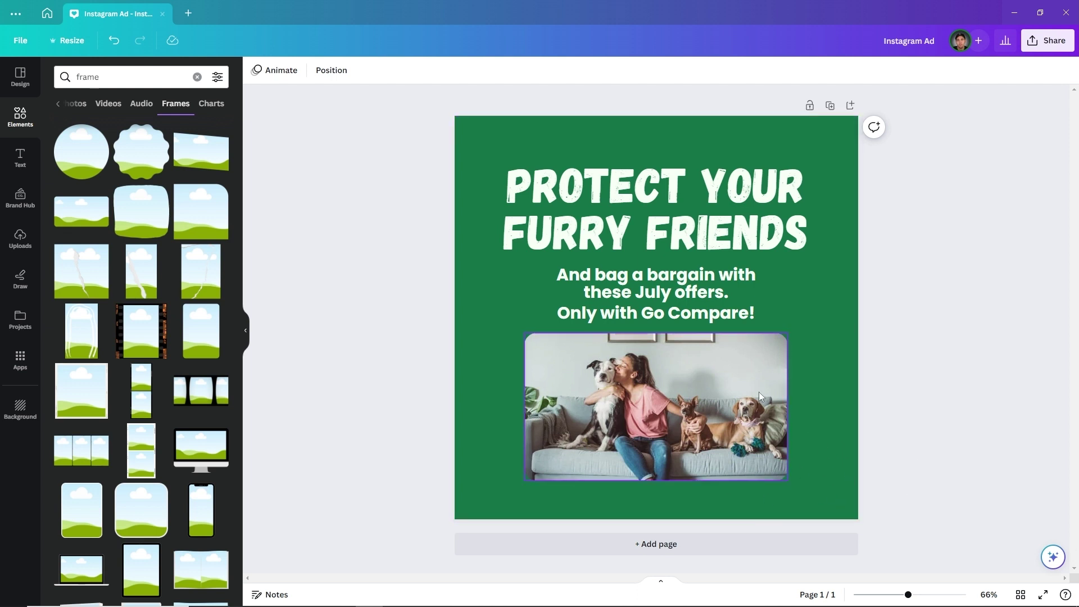
Step: Change the page background to the lighter, softer green #28825A
click(475, 277)
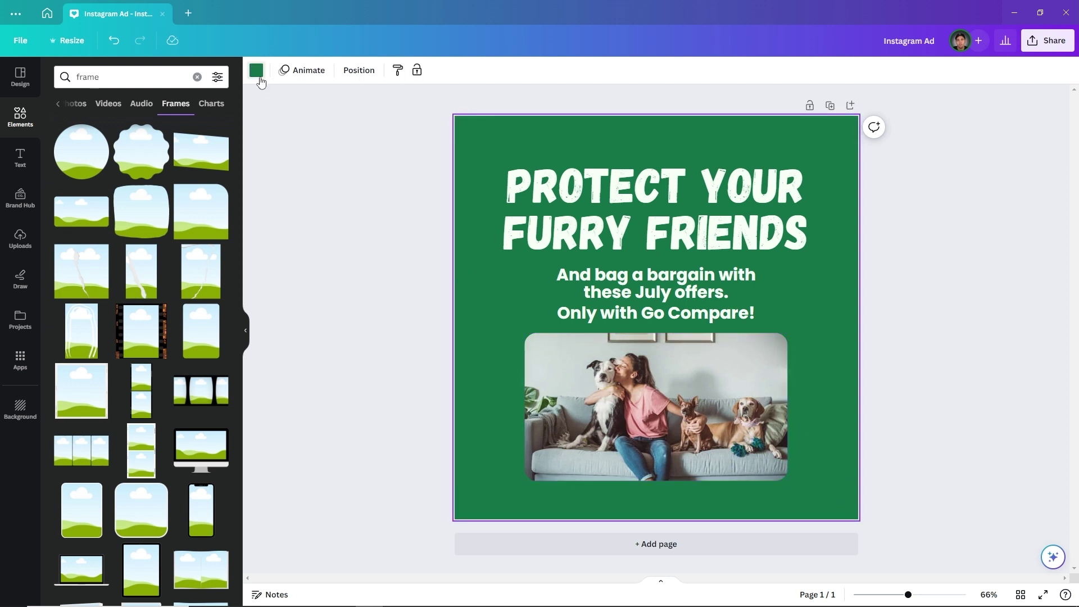
click(255, 70)
click(66, 138)
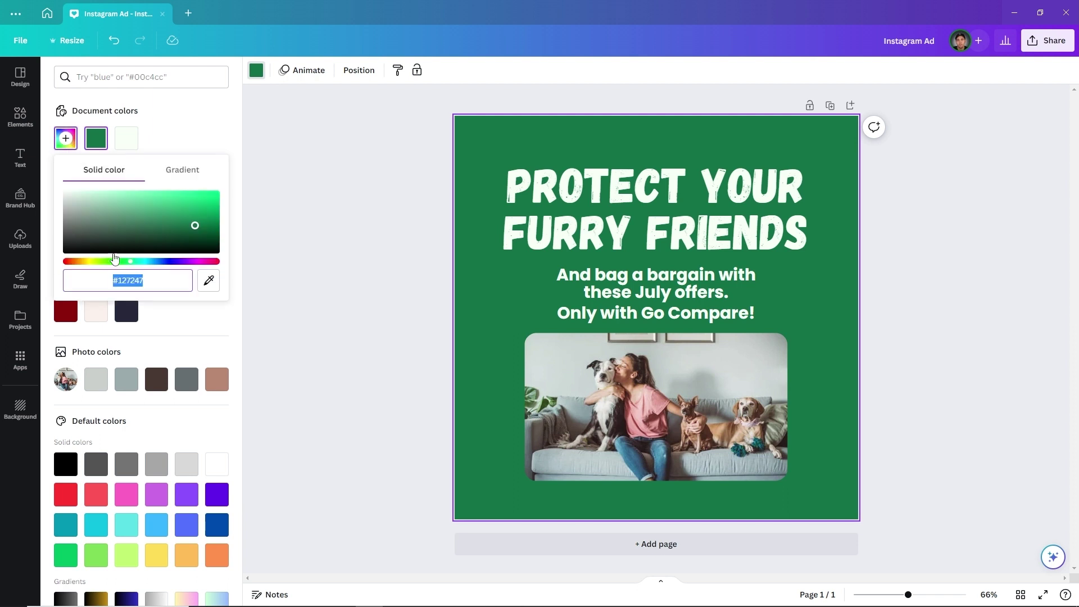
click(193, 218)
drag(194, 218, 171, 222)
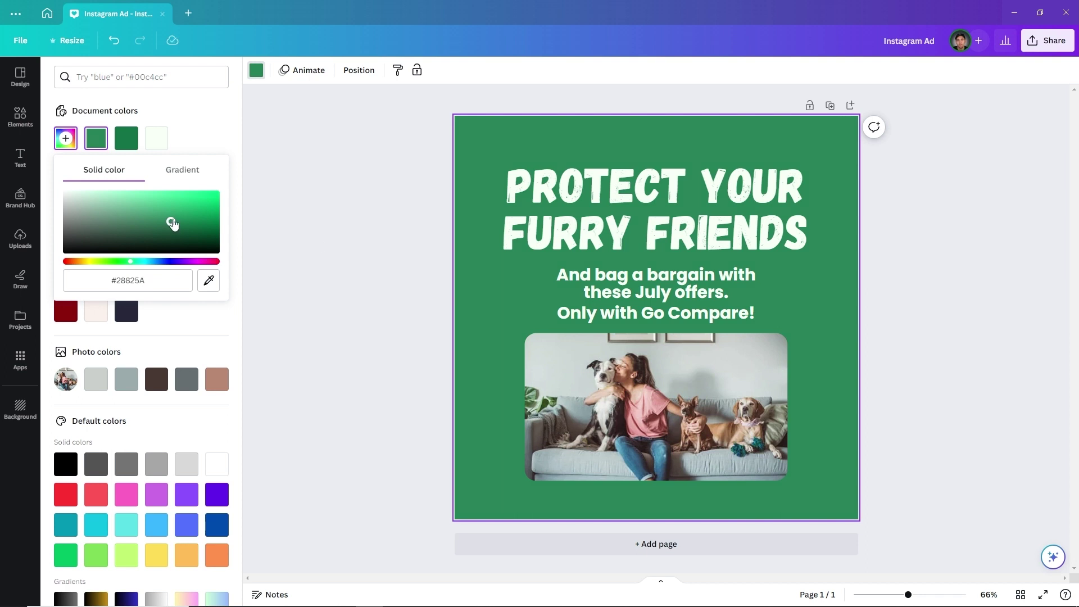
click(326, 242)
click(366, 243)
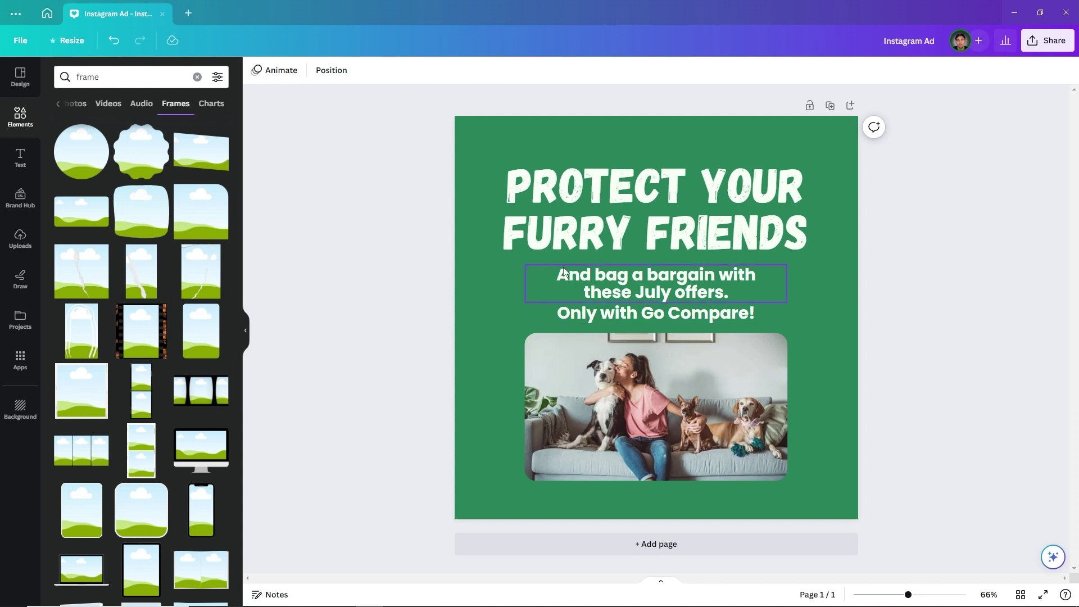
Step: Try bold Poppins on the "PROTECT YOUR FURRY FRIENDS" heading and undo both font changes
click(568, 273)
click(581, 203)
click(298, 73)
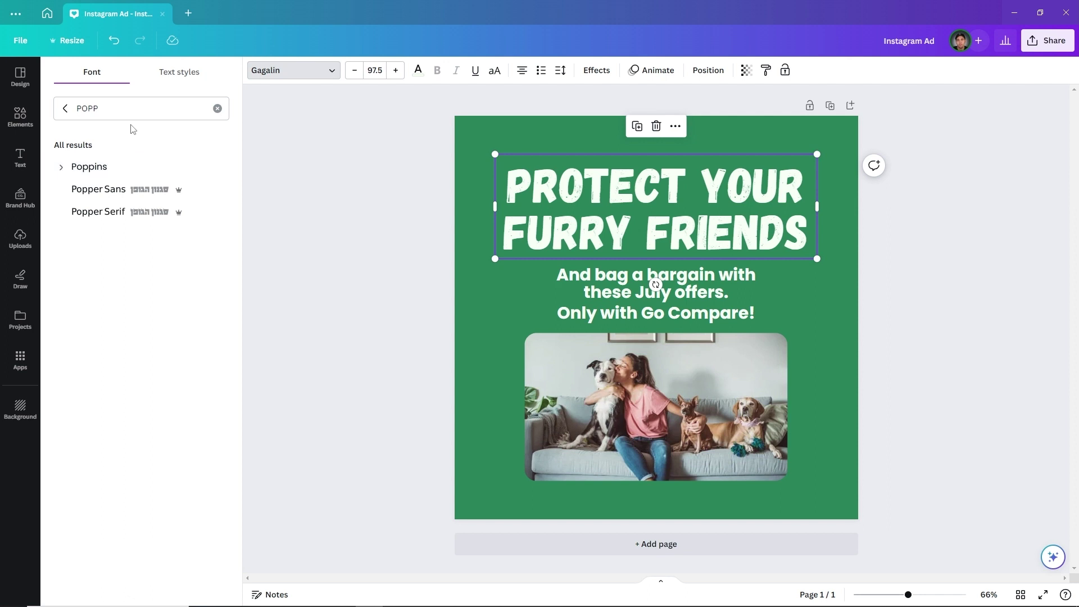
click(113, 169)
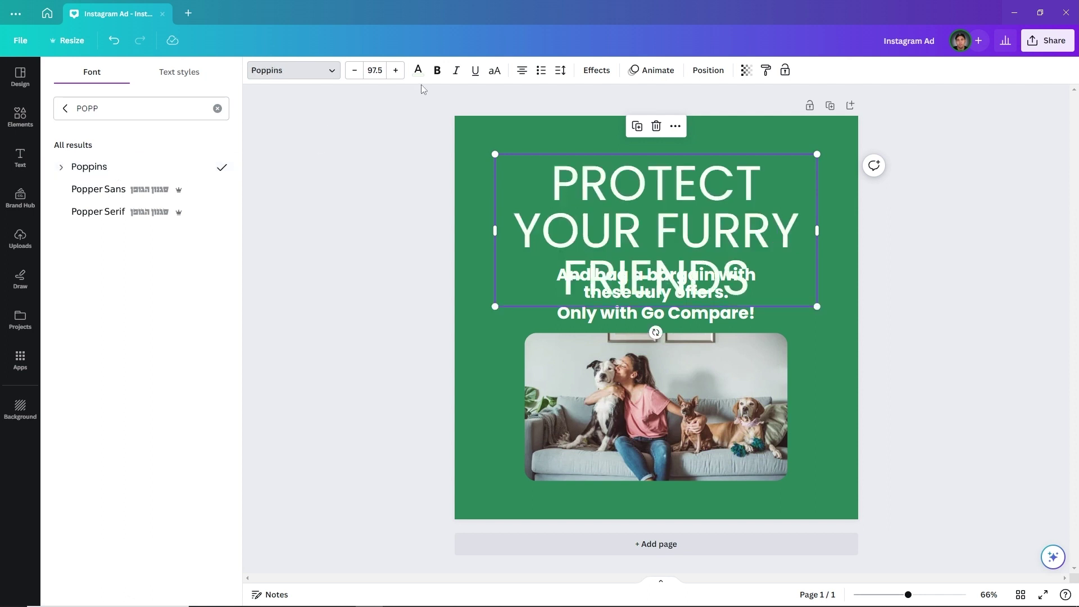
click(438, 71)
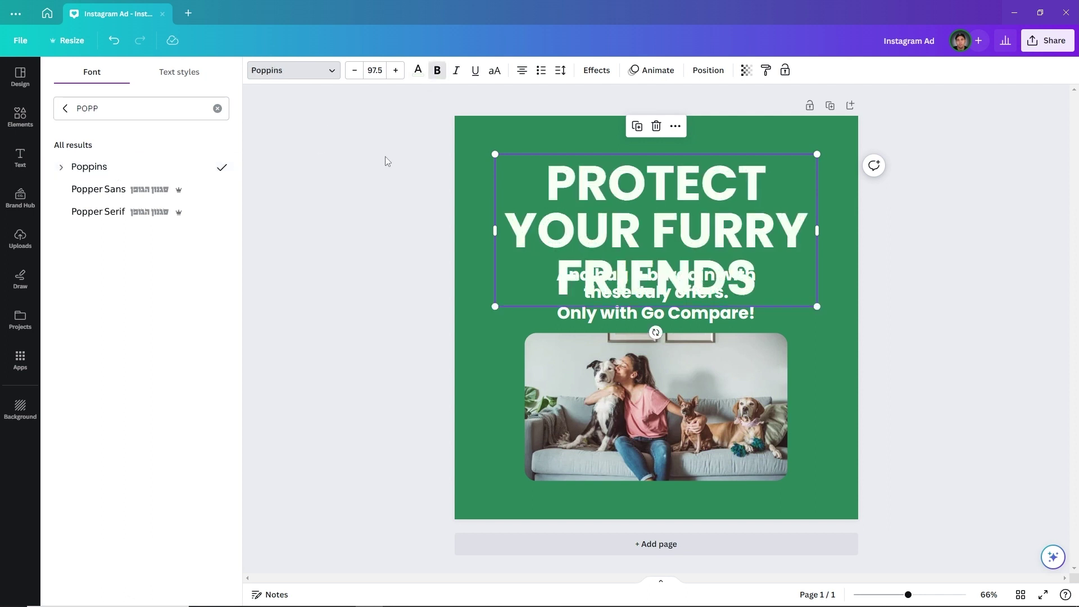
key(ctrl+z)
key(ctrl+z)
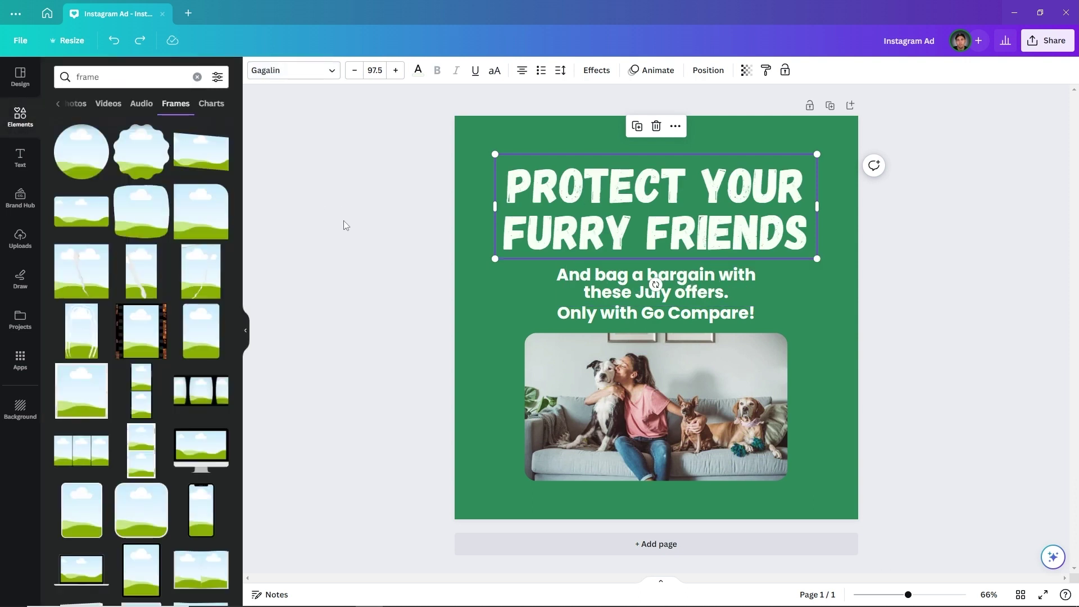
click(343, 221)
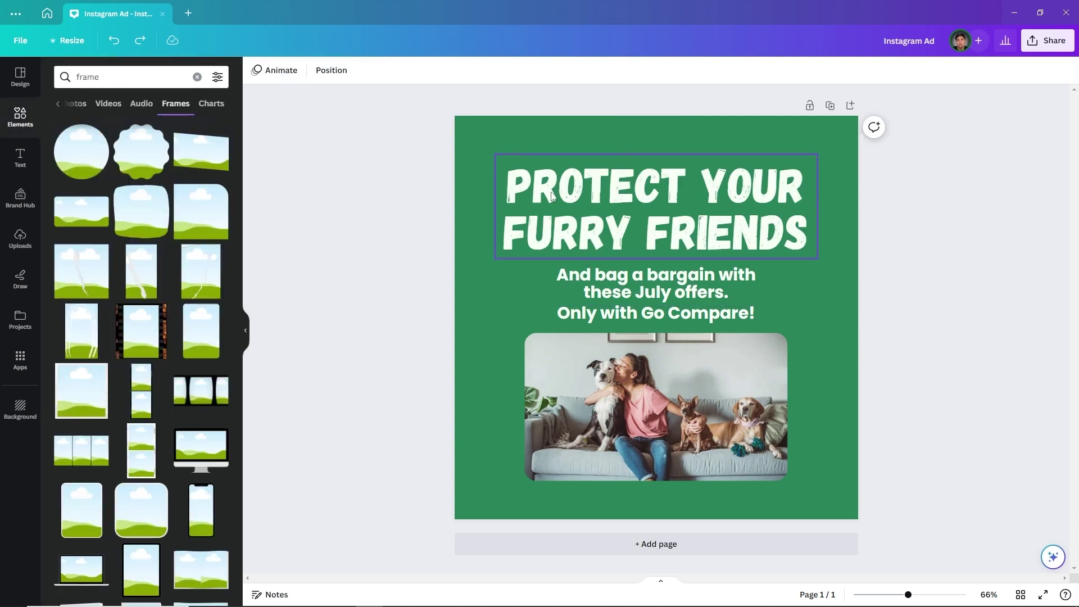
Step: Search the elements for "GO COMPARE" and browse all matching graphics
click(21, 77)
click(107, 79)
click(21, 117)
click(107, 79)
click(196, 77)
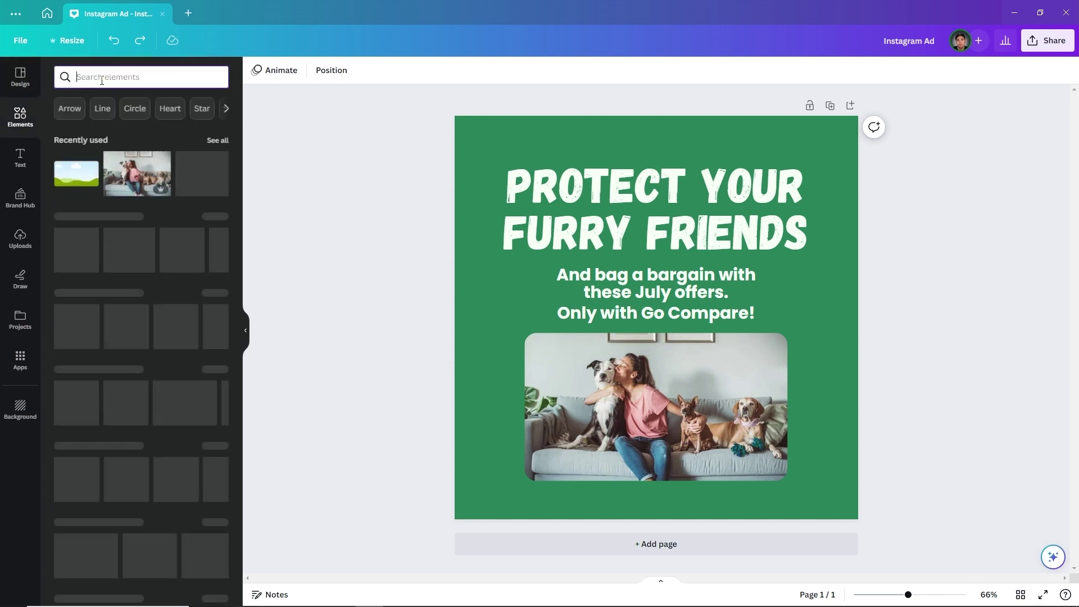
text(GO COMPARE)
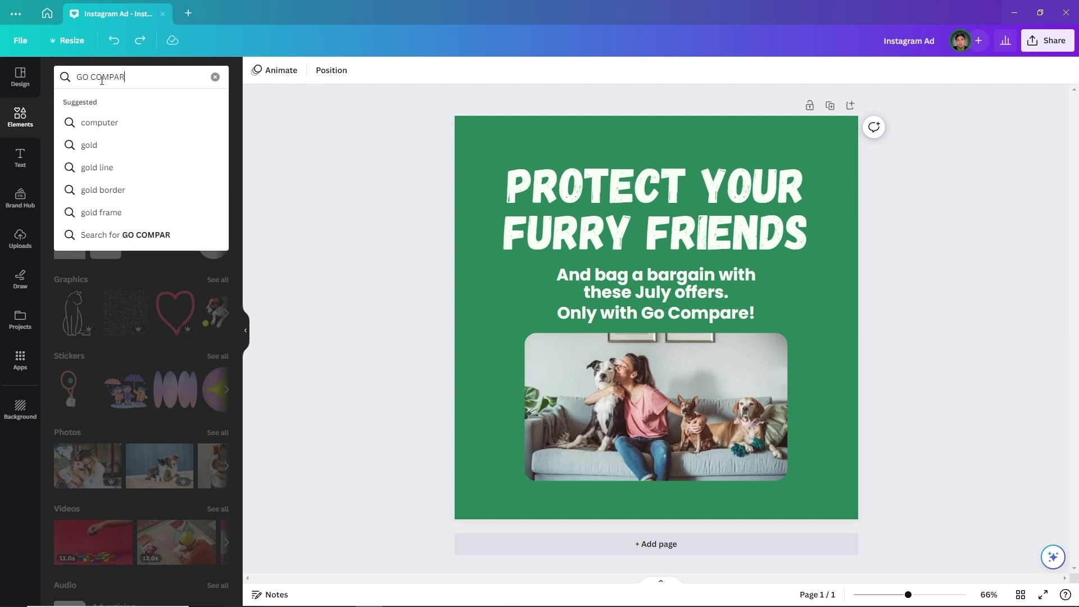
key(Return)
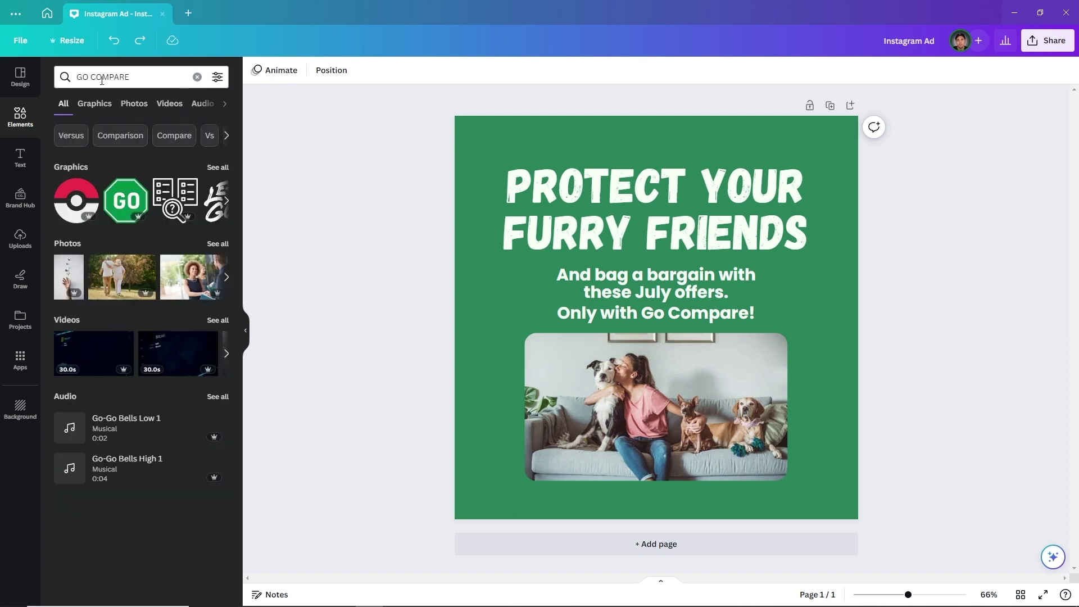
click(217, 168)
scroll(155, 281, down, 5)
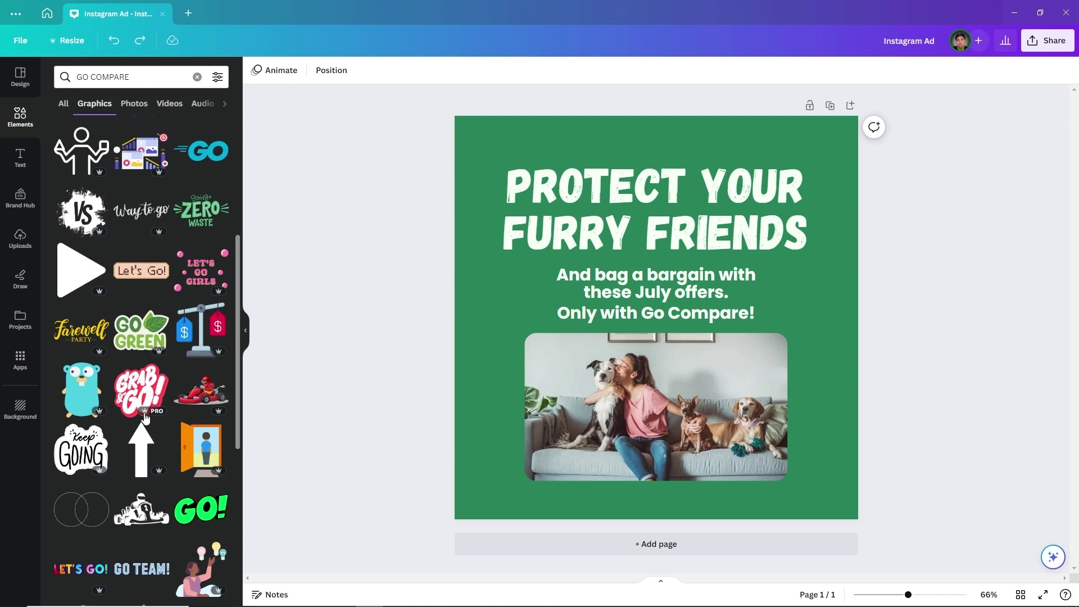
Step: Add the red and white "GRAB & GO!" sticker, shrink it and place it in the design's lower-right corner
click(147, 389)
drag(648, 354, 721, 433)
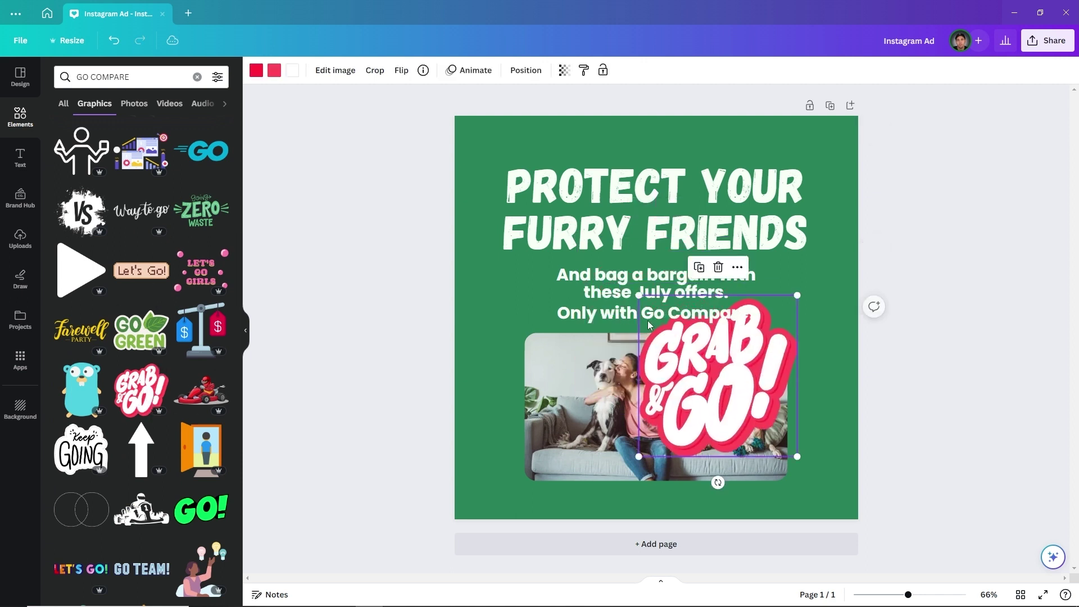
drag(665, 327, 827, 484)
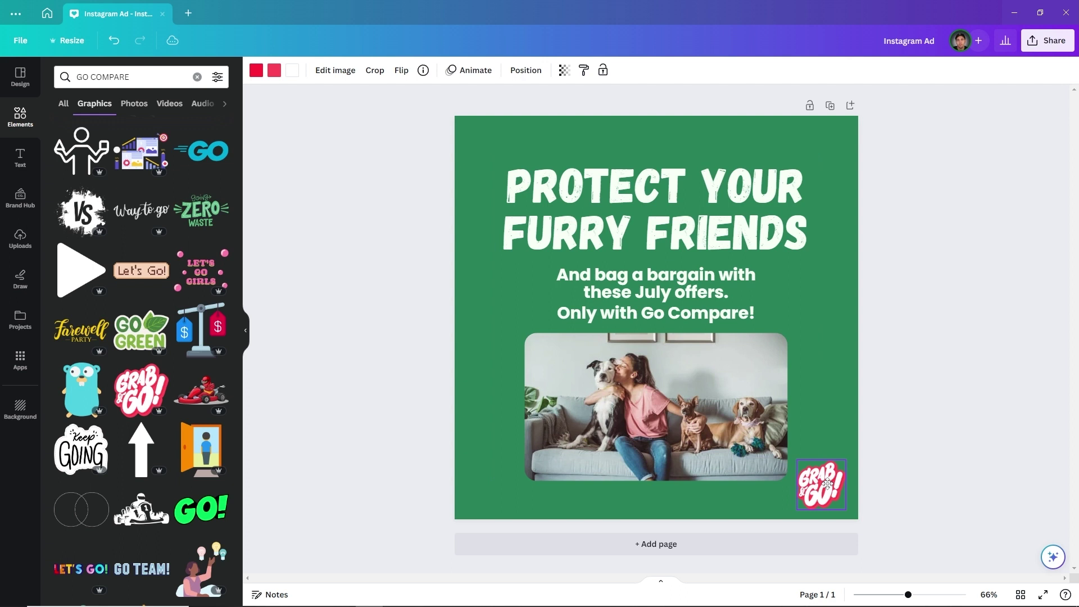
Step: Select the heading, both supporting text lines and the framed photo together, scale them down slightly and recentre them on the page
drag(724, 504, 790, 154)
click(821, 156)
drag(641, 494, 647, 185)
drag(816, 156, 797, 172)
drag(672, 256, 682, 246)
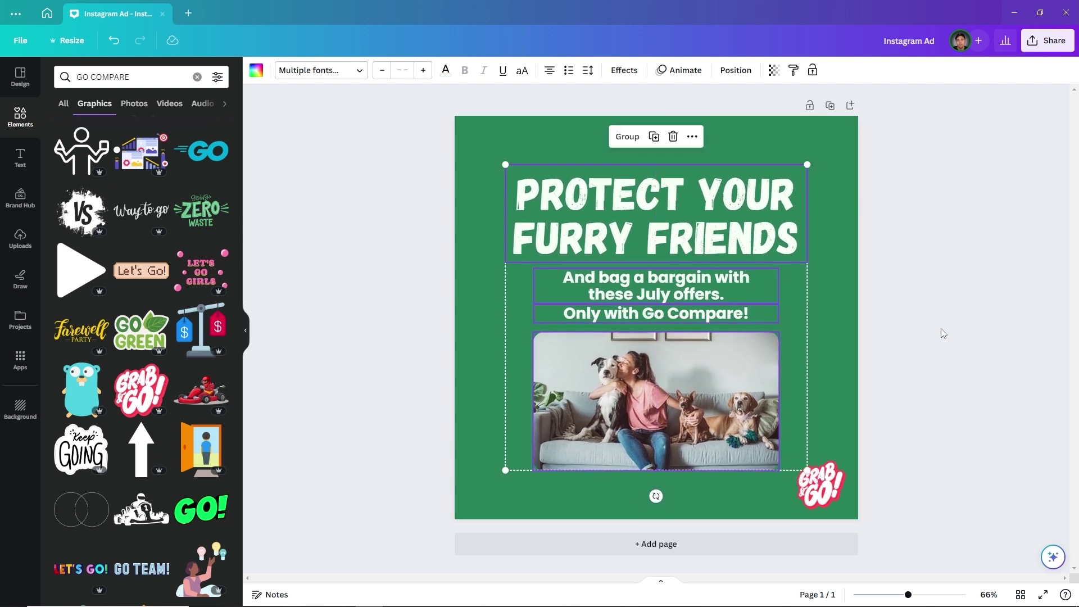
click(953, 325)
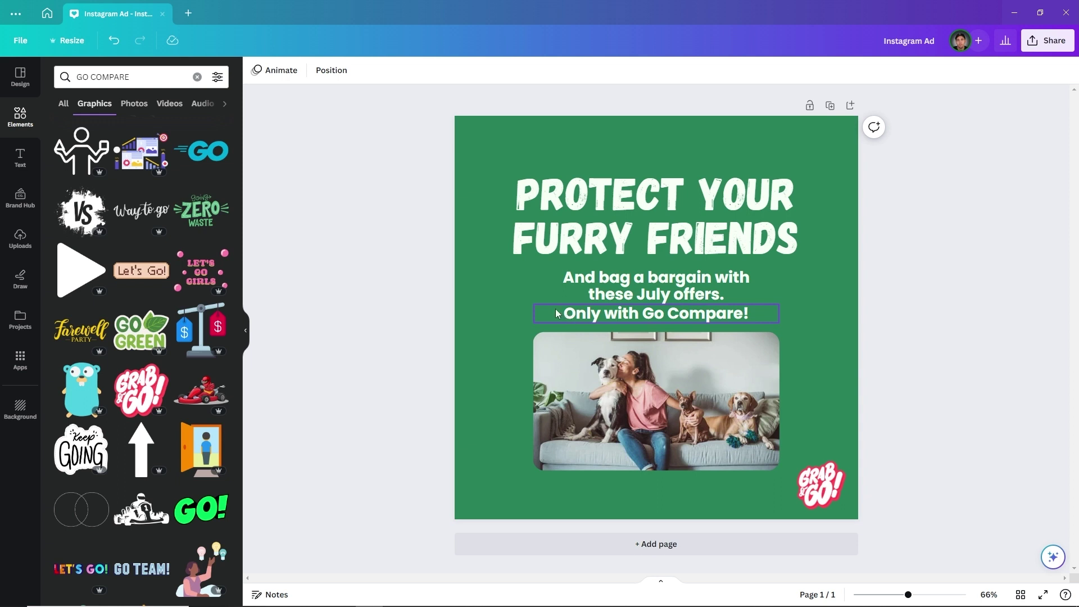
Step: Browse the Headings font category and change the "PROTECT YOUR FURRY FRIENDS" heading's font to Bernoru
click(599, 220)
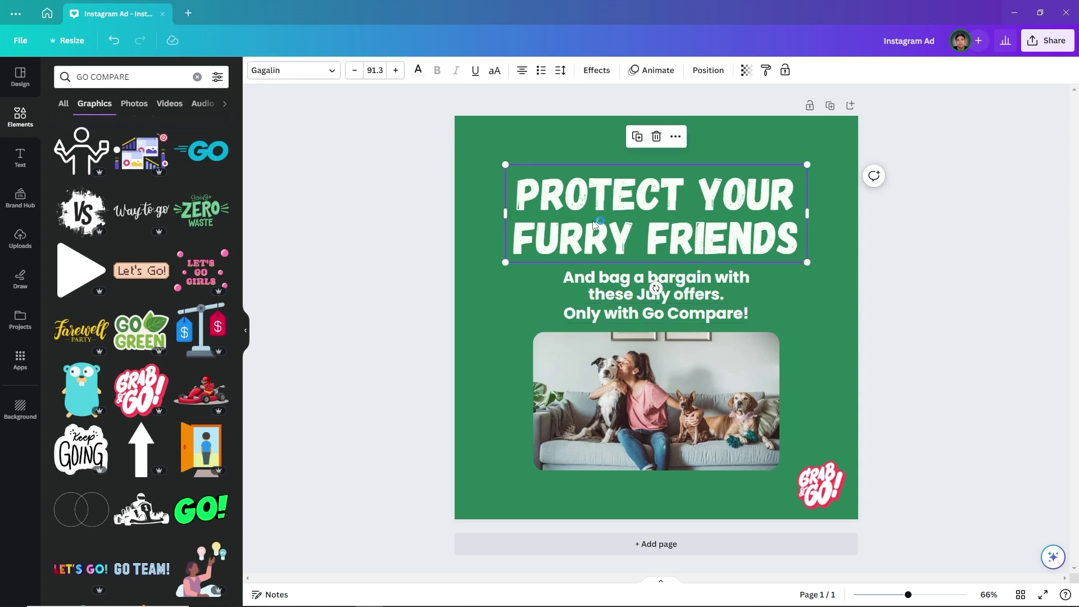
click(270, 75)
click(217, 107)
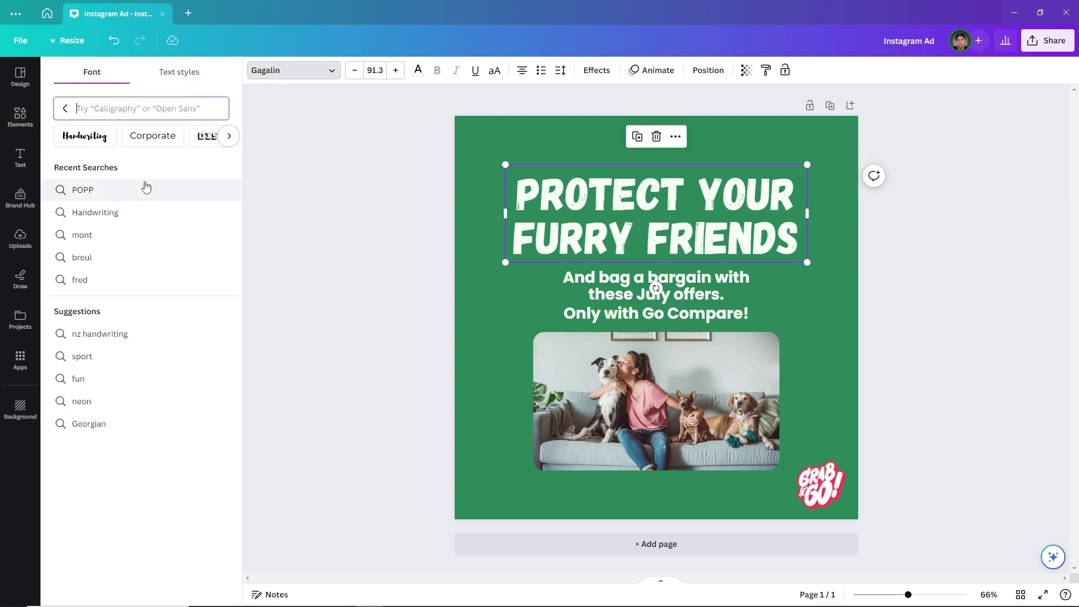
click(228, 135)
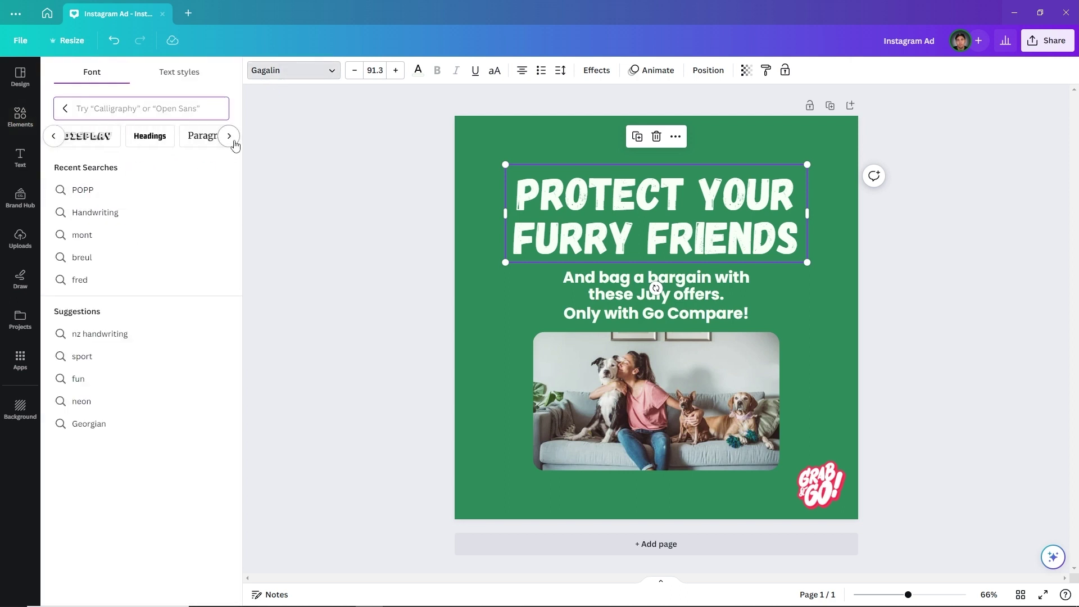
click(150, 136)
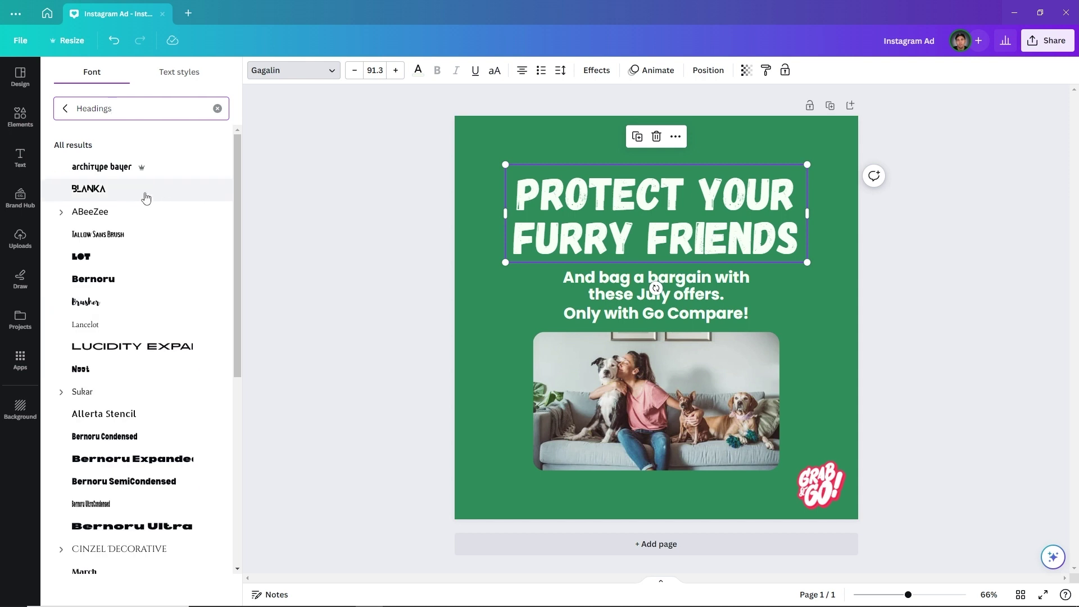
click(113, 290)
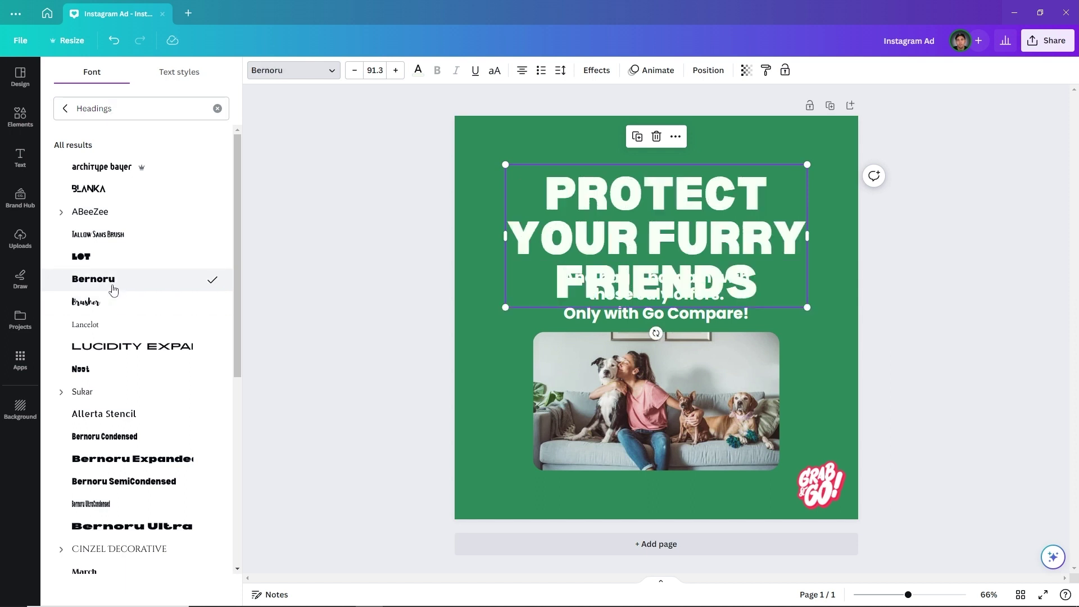
Step: Reduce the heading's font size to 74.3 so that it fits on two lines
click(353, 71)
click(353, 71)
click(353, 70)
click(353, 71)
click(354, 71)
click(353, 70)
click(353, 71)
click(353, 70)
click(353, 70)
click(354, 71)
click(353, 71)
click(354, 71)
click(354, 71)
click(353, 71)
click(353, 71)
click(354, 71)
click(353, 70)
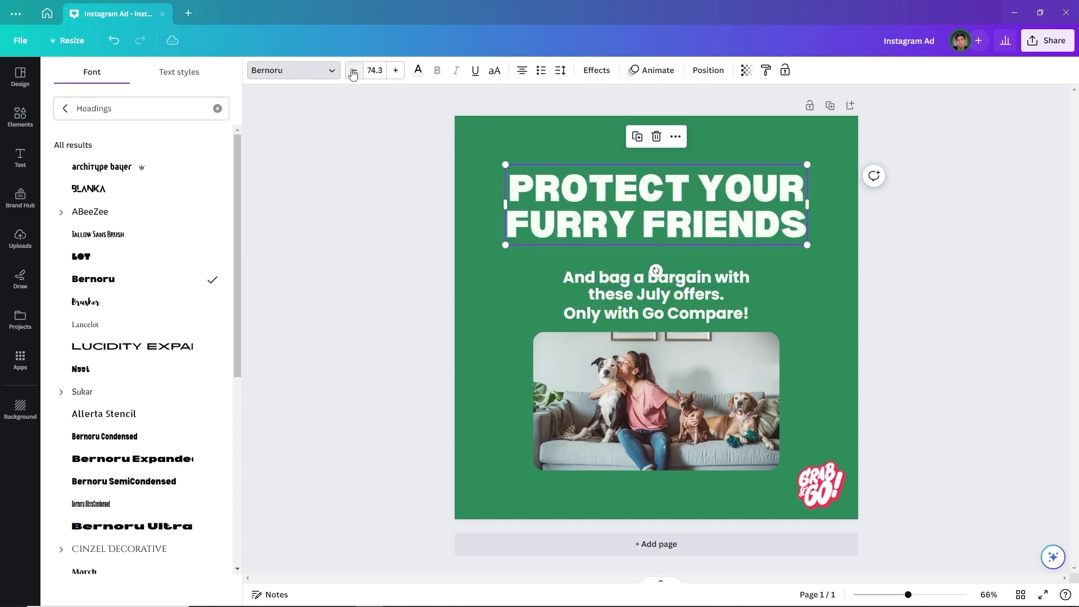
click(367, 218)
click(370, 281)
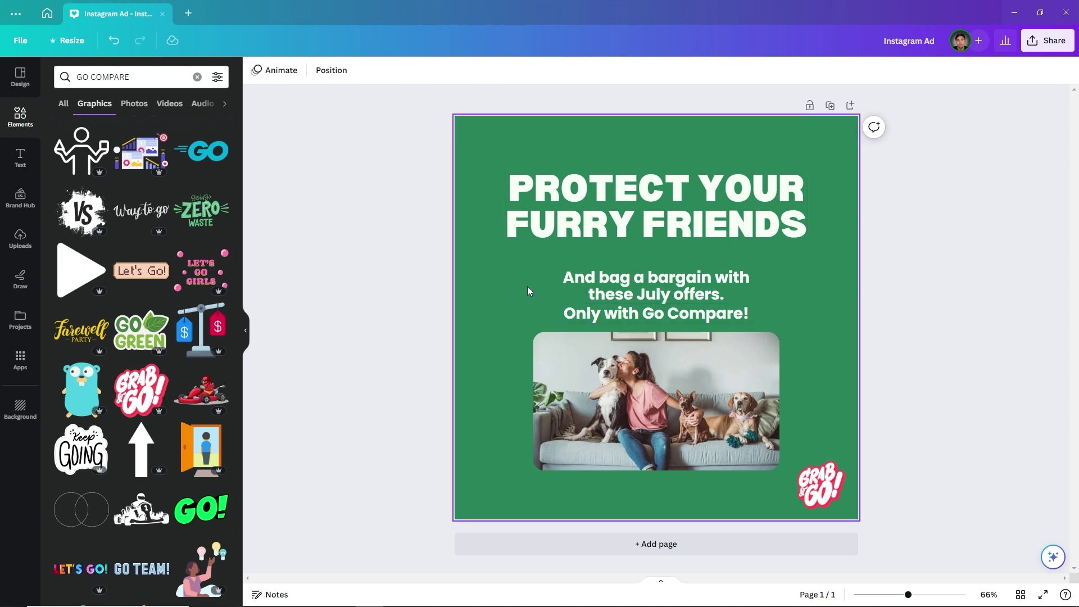
Step: Move the supporting text and photo up closer to the heading and recentre the whole block vertically on the page
click(605, 301)
drag(604, 301, 606, 287)
drag(625, 369, 624, 360)
drag(529, 159, 632, 380)
click(936, 393)
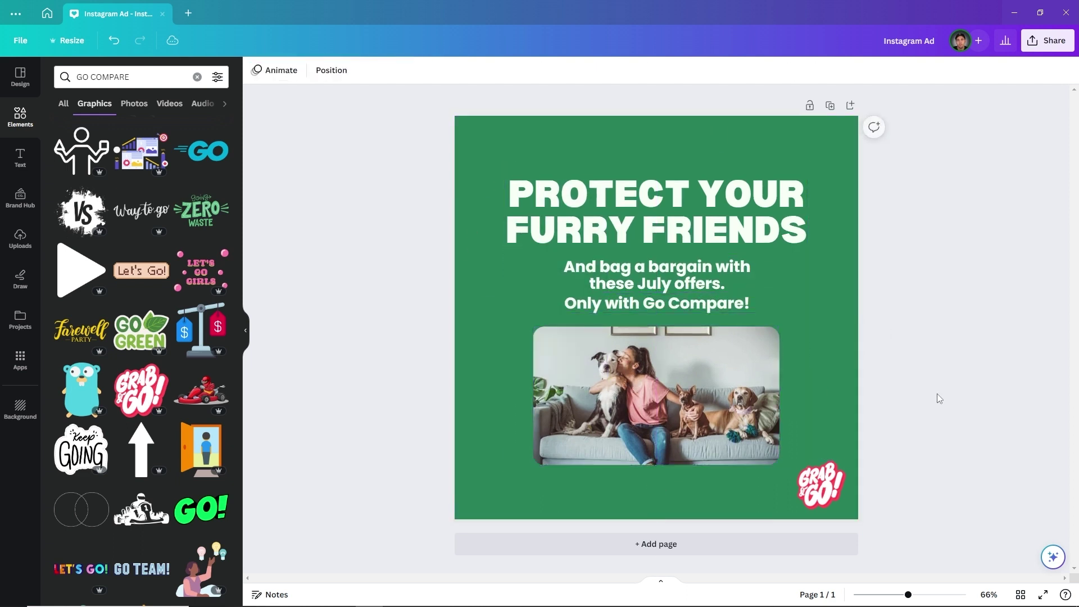
Step: Nudge the "GRAB & GO!" sticker, the heading and both supporting text lines slightly higher
drag(830, 475, 829, 469)
click(912, 491)
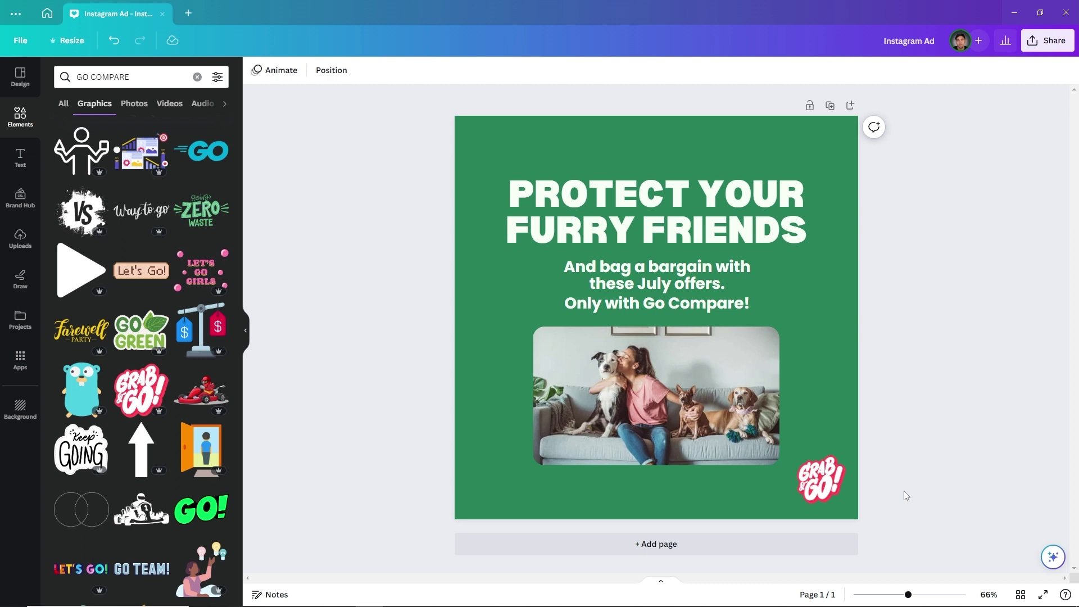
drag(621, 225, 615, 213)
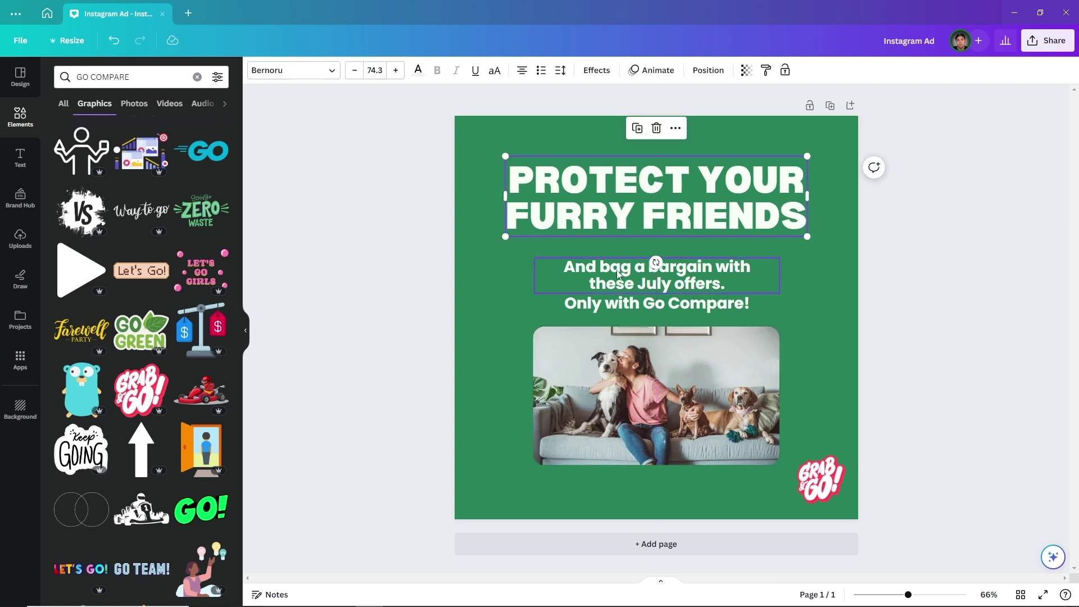
drag(512, 272, 628, 295)
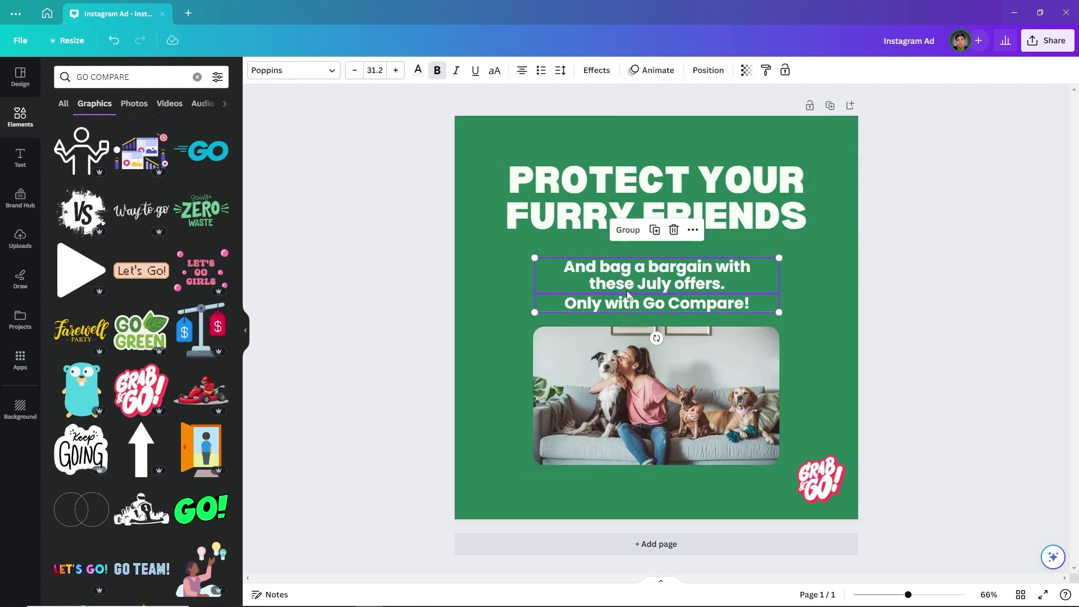
click(971, 354)
Step: Switch to the image viewer with the original Go.Compare ad, narrow its window beside the design to compare them, and show the next reference ad
key(alt+Tab)
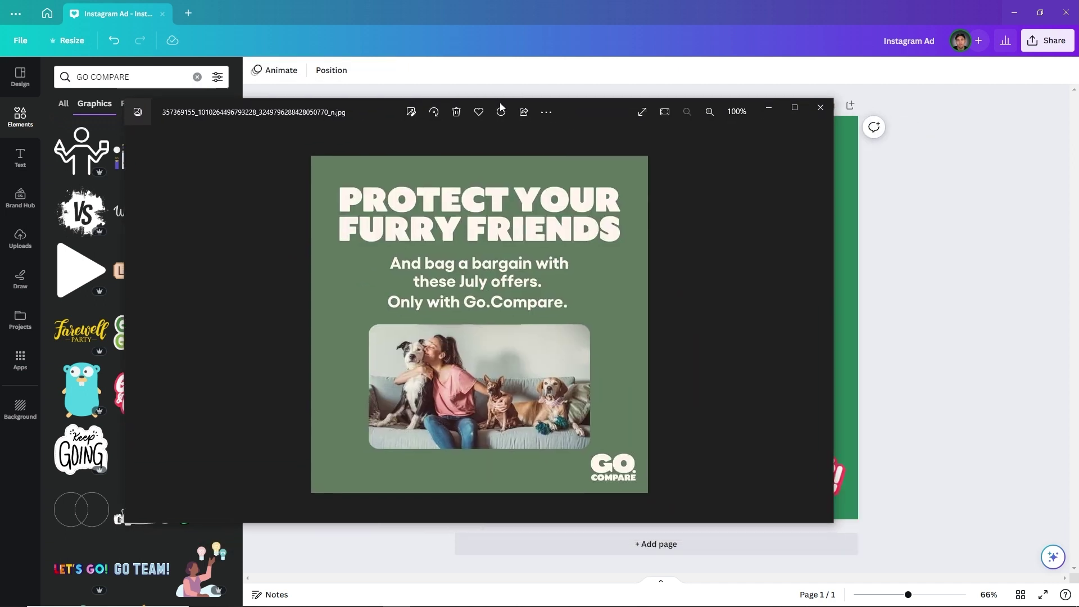
drag(502, 107, 504, 98)
drag(834, 224, 526, 250)
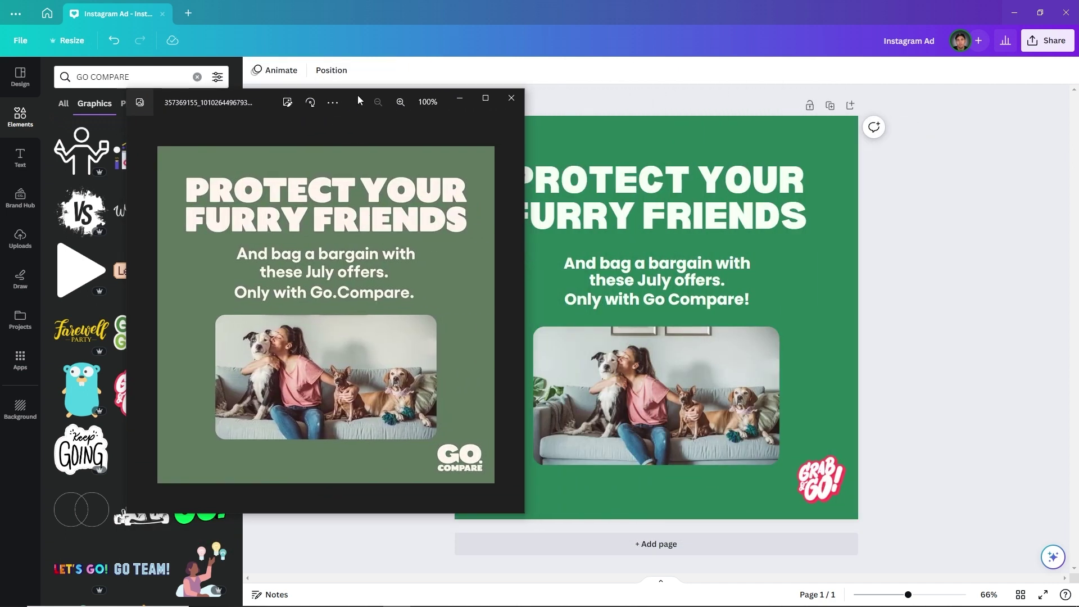
drag(339, 99, 262, 94)
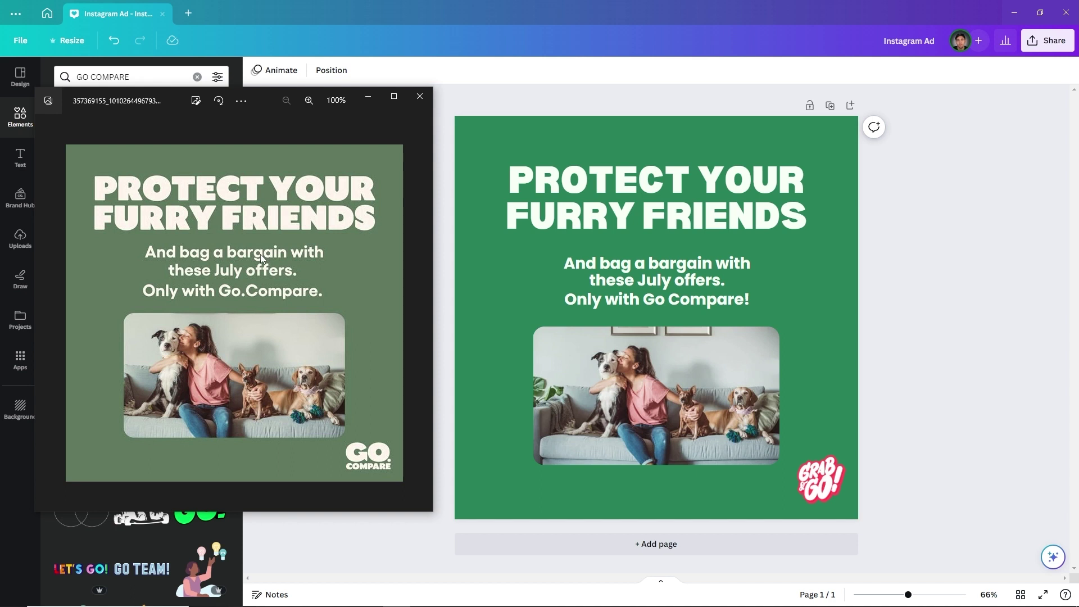
key(Right)
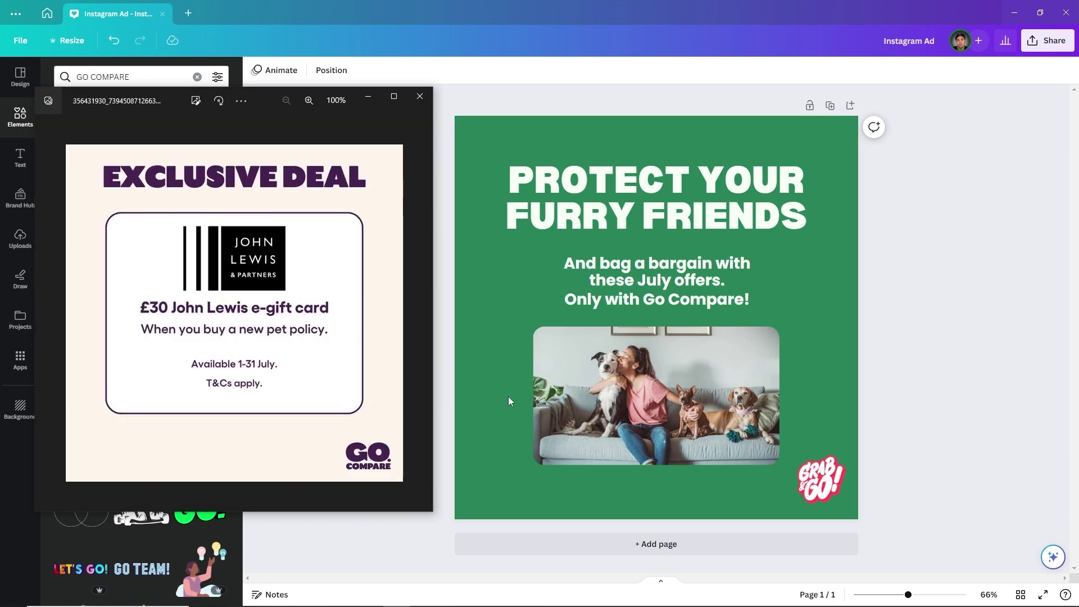
Step: Add a second page to the design and switch to the image viewer to check the "EXCLUSIVE DEAL" reference ad
click(684, 551)
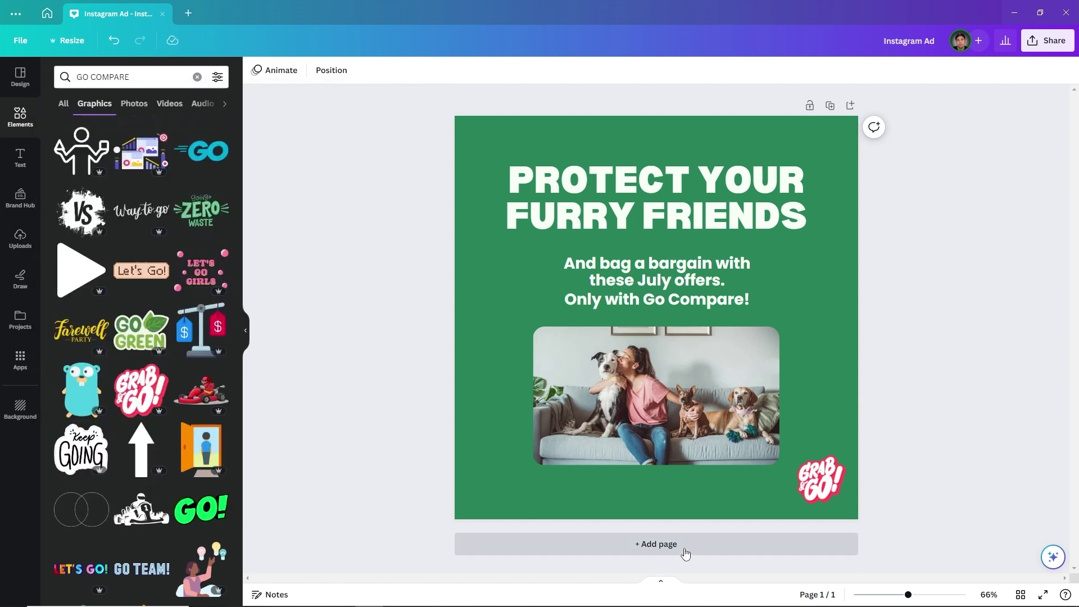
click(684, 551)
key(alt+Tab)
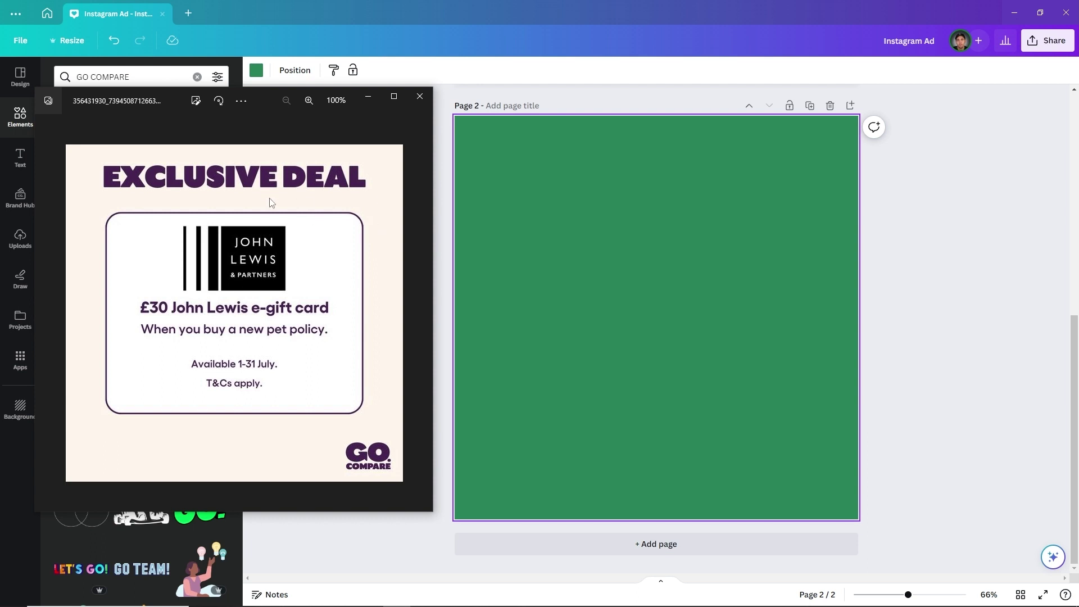
Step: Change the background colour of page 2 from green to a solid light grey
click(443, 207)
click(486, 193)
click(257, 69)
click(65, 138)
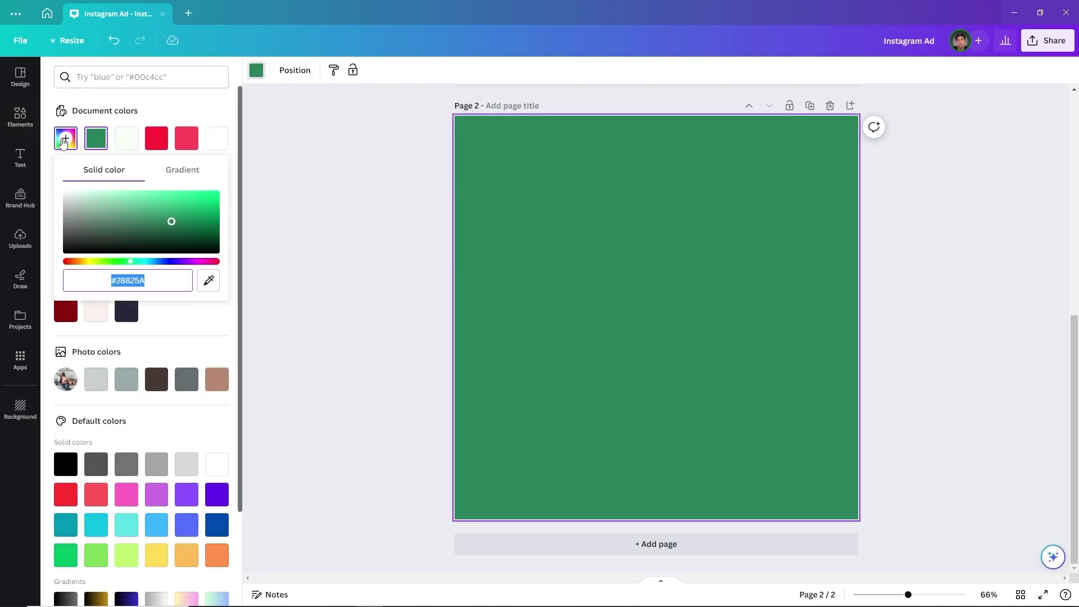
drag(99, 236, 57, 201)
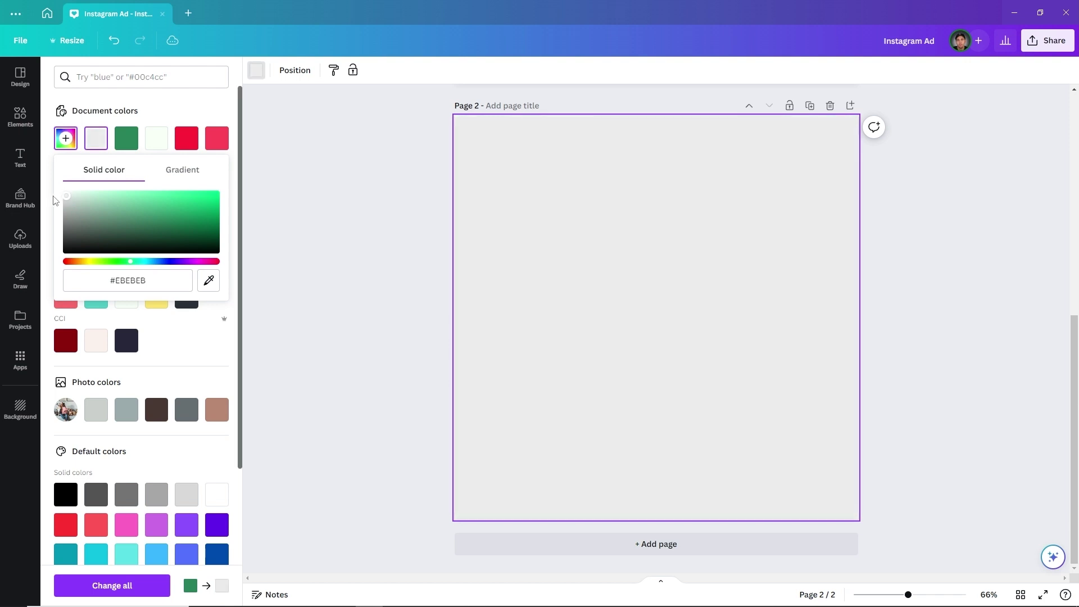
click(332, 277)
click(342, 258)
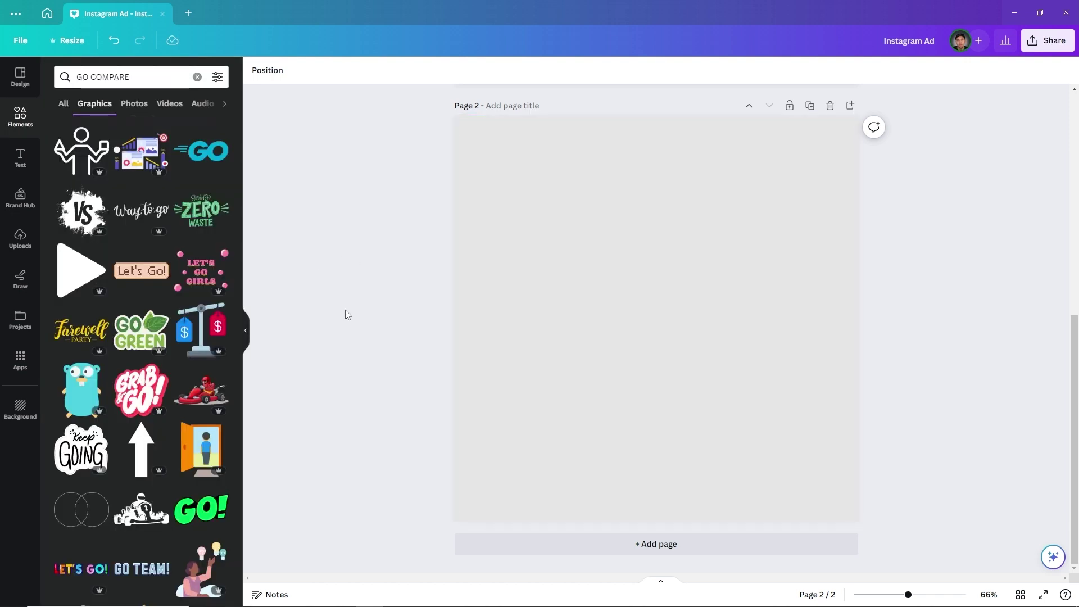
Step: Copy the "PROTECT YOUR FURRY FRIENDS" heading from page 1 and paste it onto page 2
scroll(362, 302, up, 5)
scroll(362, 302, up, 3)
click(614, 201)
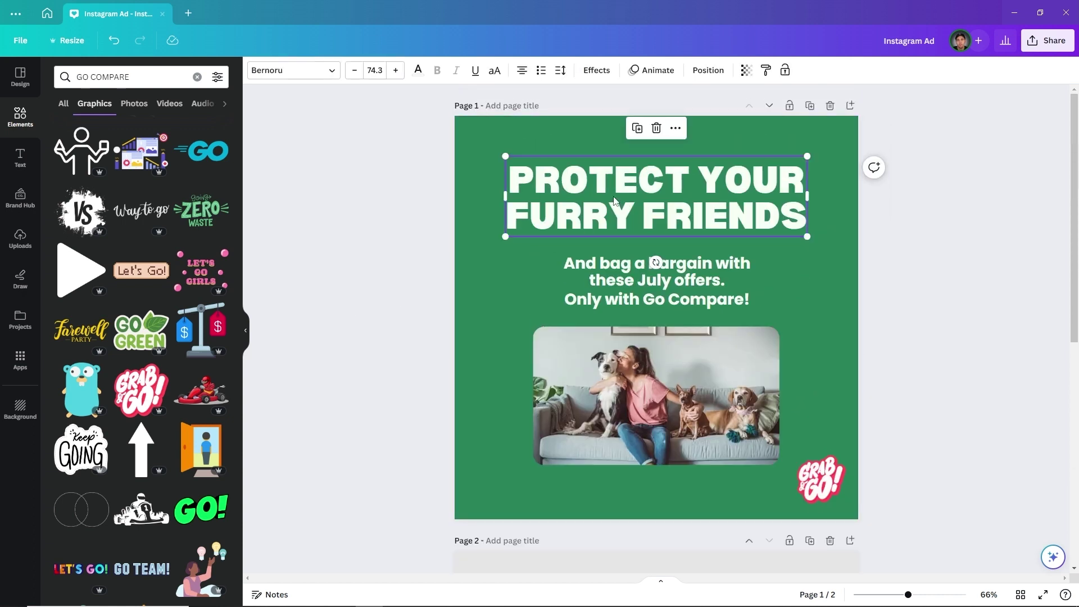
key(ctrl+c)
scroll(438, 346, down, 8)
click(599, 332)
key(ctrl+v)
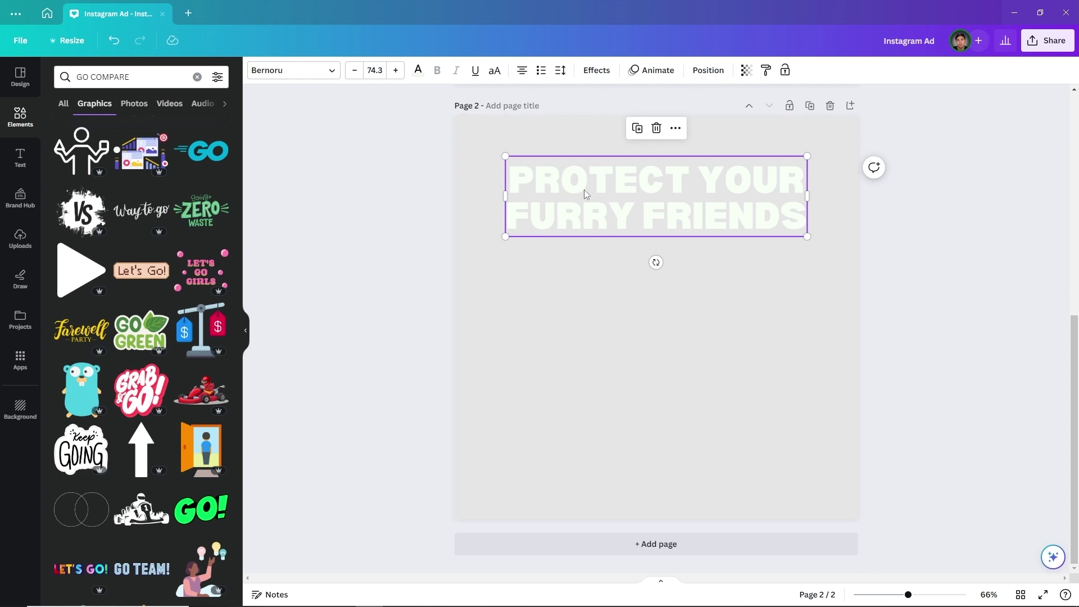
Step: Recolour the pasted heading on page 2 to a custom dark plum purple, about #57093C
click(418, 71)
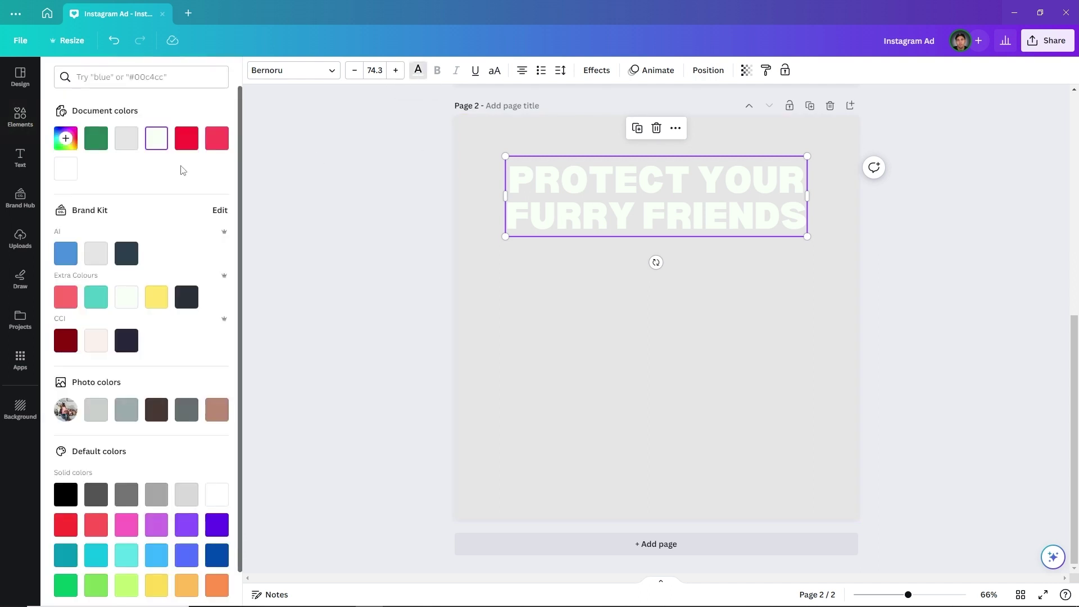
click(66, 138)
click(204, 235)
drag(203, 236, 205, 235)
mouse_move(200, 193)
mouse_down()
mouse_move(214, 197)
mouse_move(213, 219)
mouse_move(191, 203)
mouse_move(201, 238)
mouse_move(203, 205)
mouse_up()
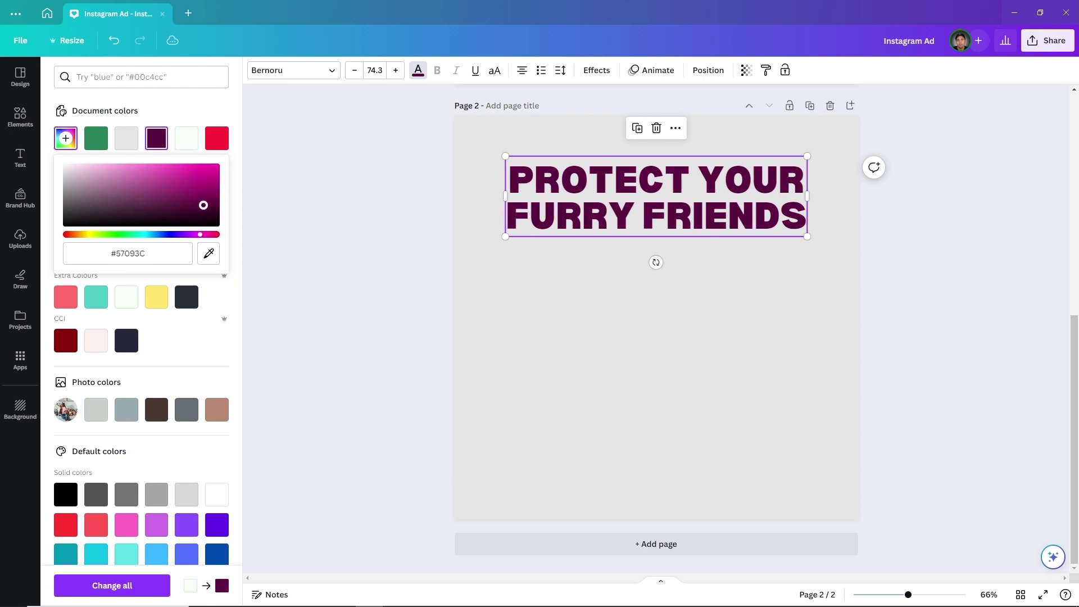
Step: Replace the page 2 heading's text with "exclusive deal" and format it in uppercase
click(726, 215)
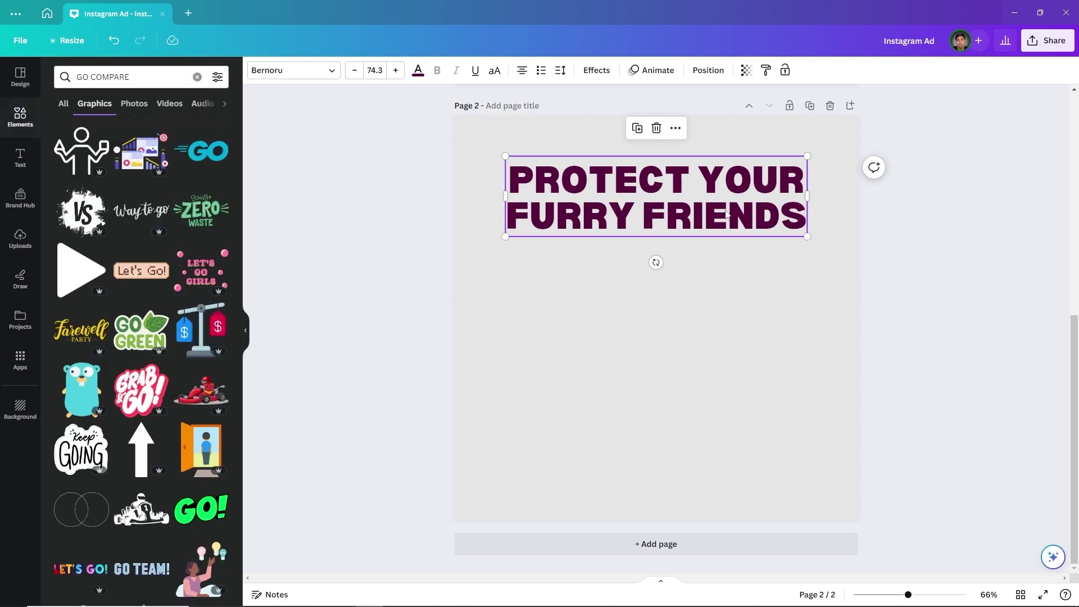
double_click(675, 202)
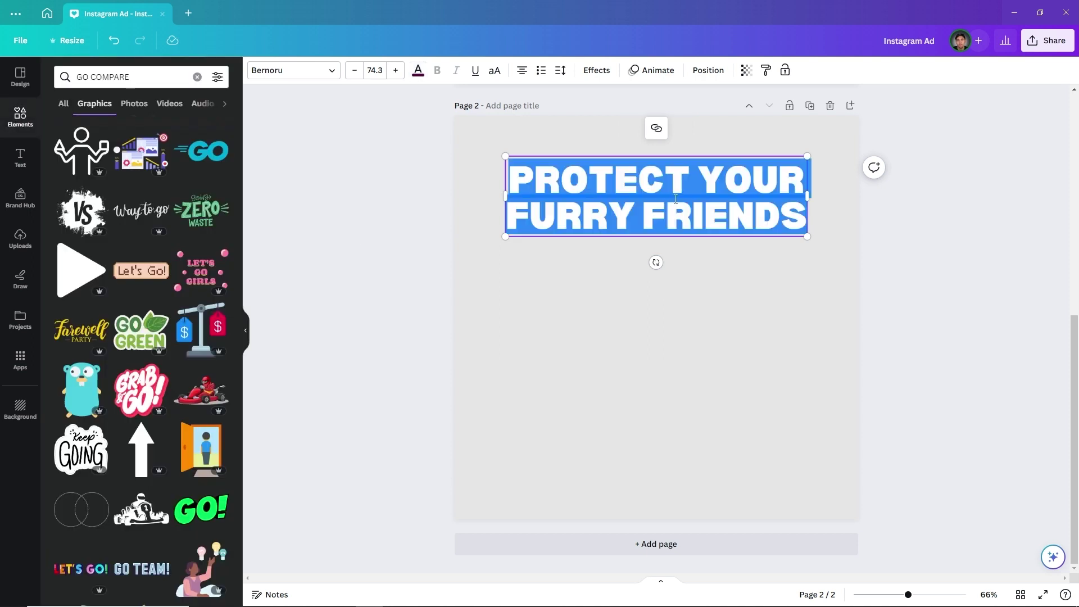
text(exclu)
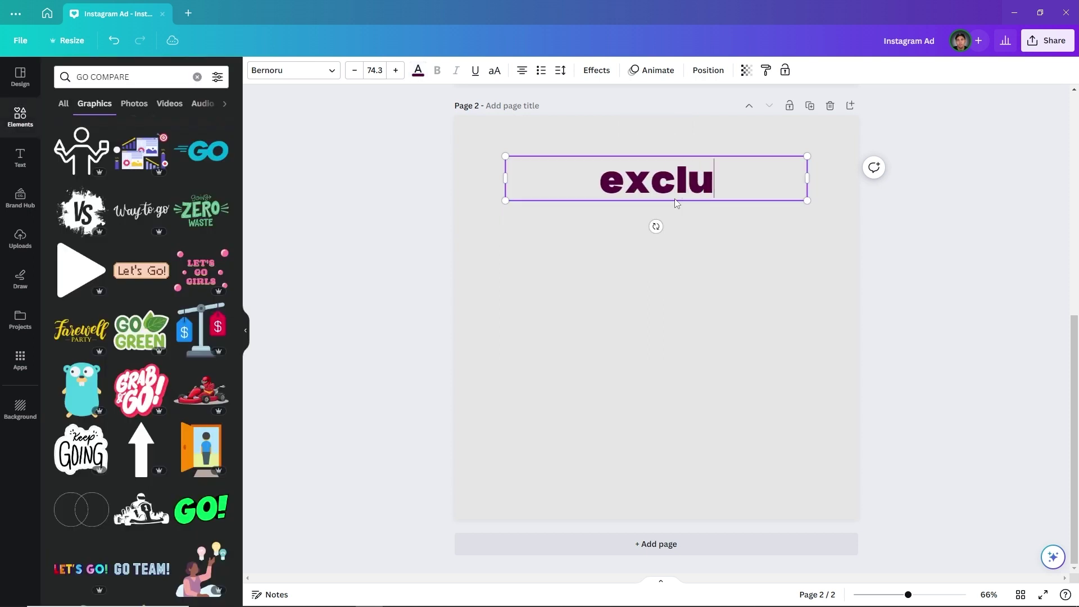
text(sive deak)
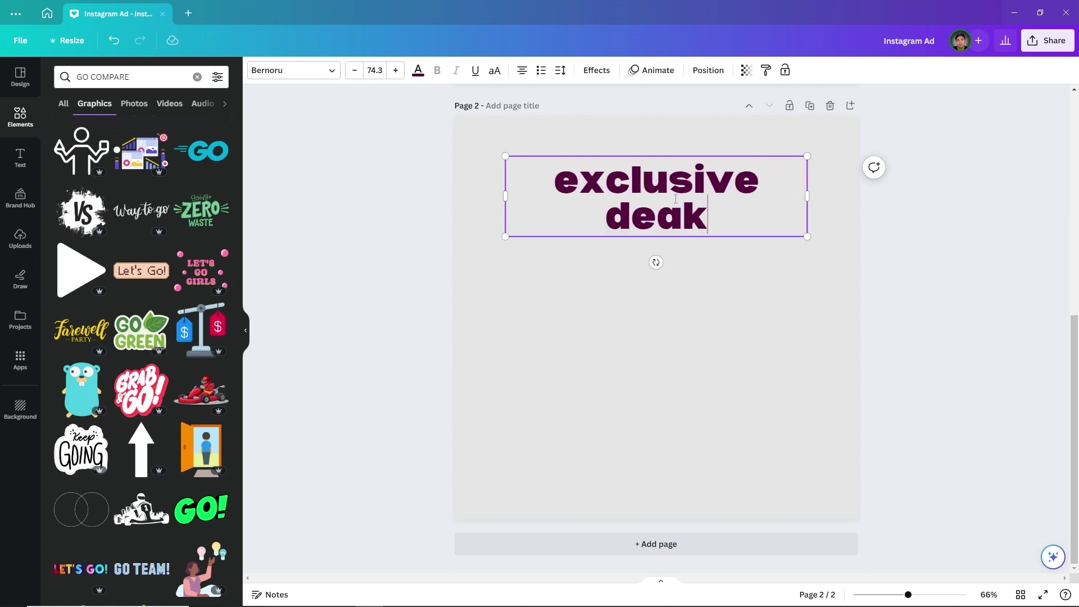
key(BackSpace)
text(l)
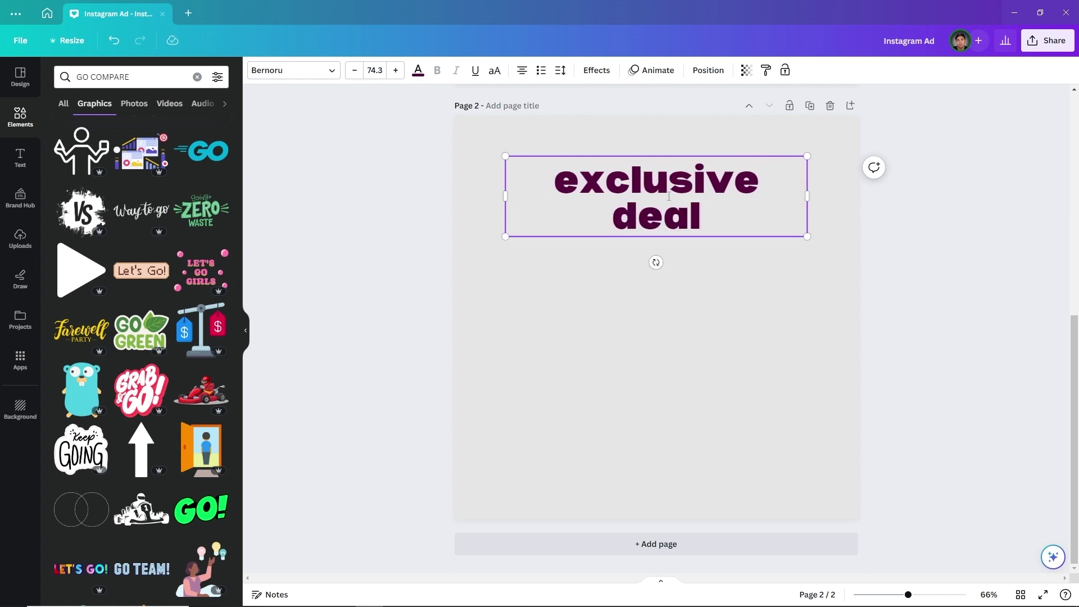
click(495, 76)
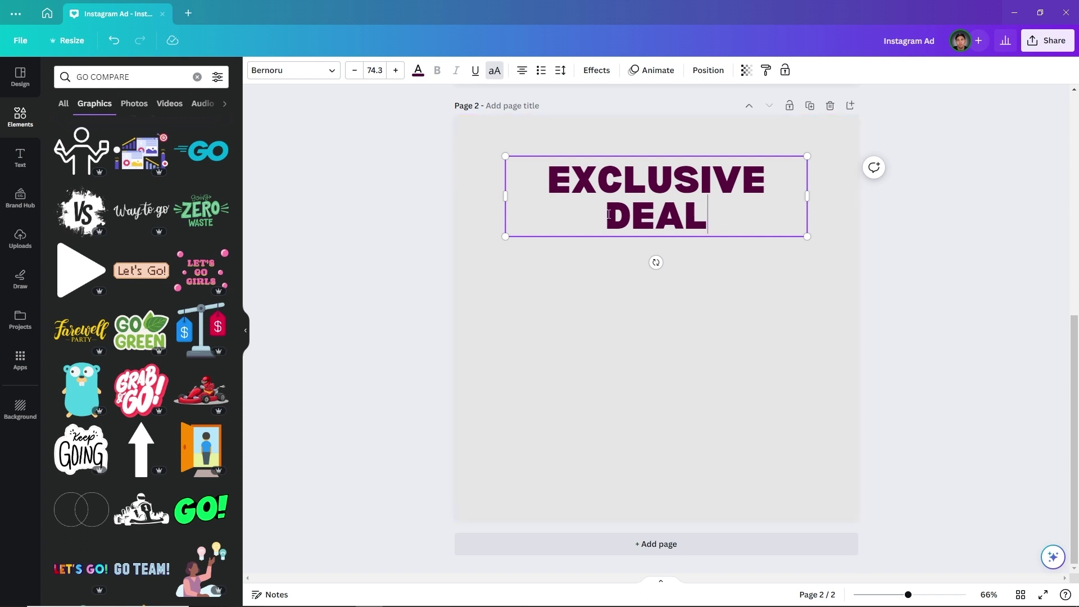
Step: Set the heading's font size to 73.3, widen its text box to fit one line and centre it horizontally on the page
click(354, 70)
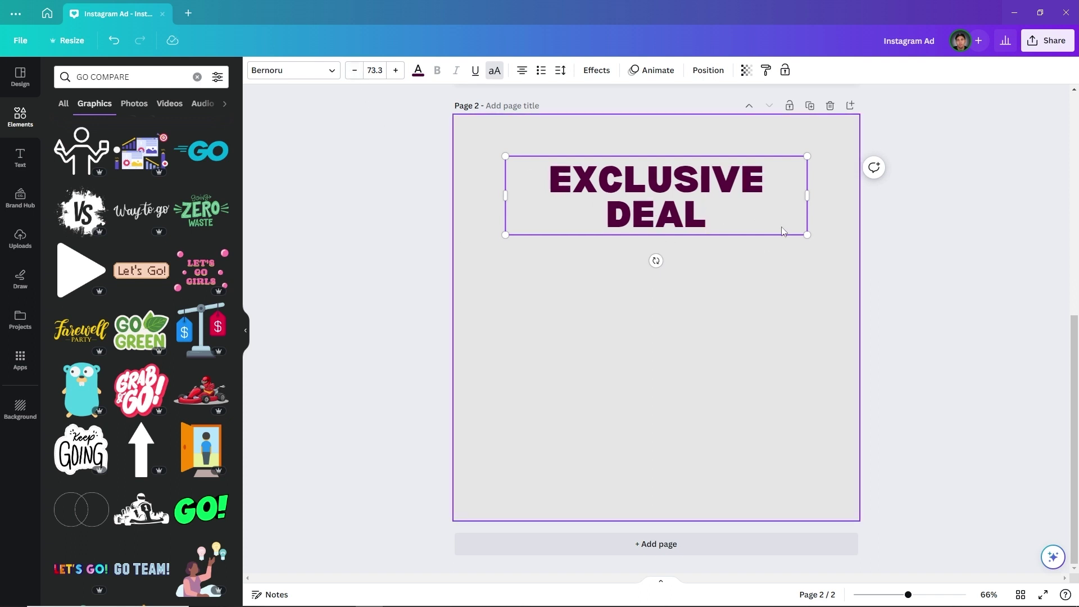
drag(807, 196, 845, 188)
click(674, 221)
click(656, 193)
drag(656, 193, 637, 193)
click(691, 243)
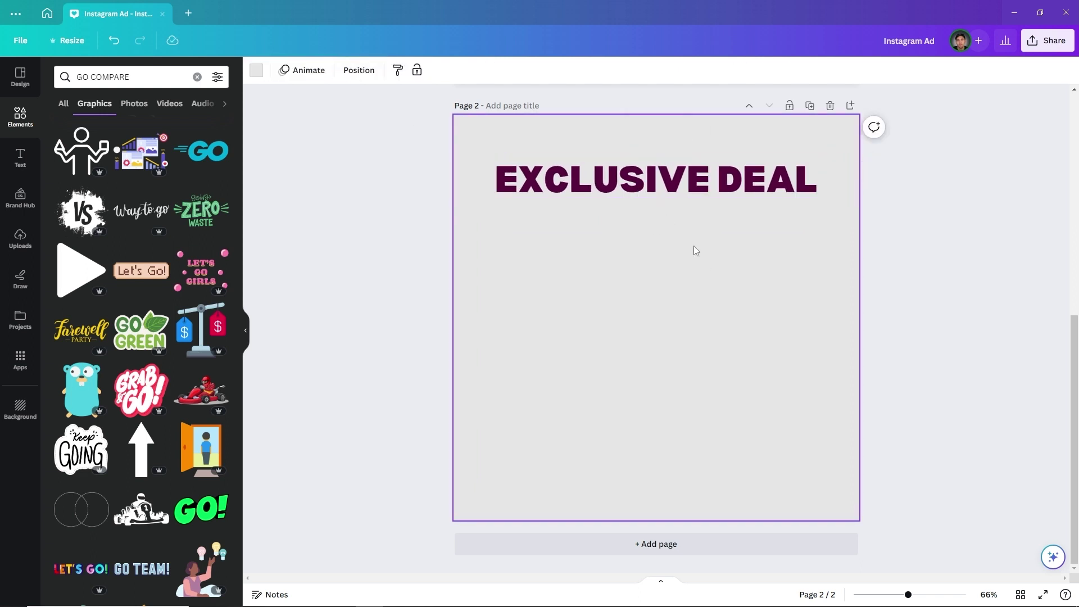
Step: Move the "EXCLUSIVE DEAL" heading slightly higher on page 2, keeping it centred
click(693, 181)
drag(693, 181, 693, 170)
click(967, 268)
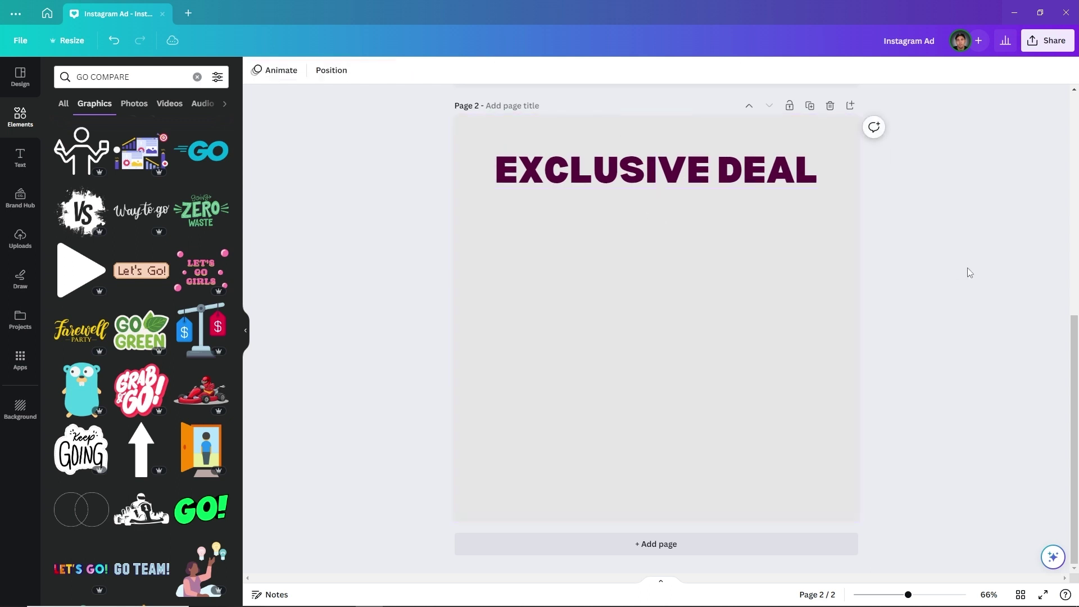
Step: Set the background of page 2 to a warm off-white, about #F6F2F2
click(472, 137)
click(256, 70)
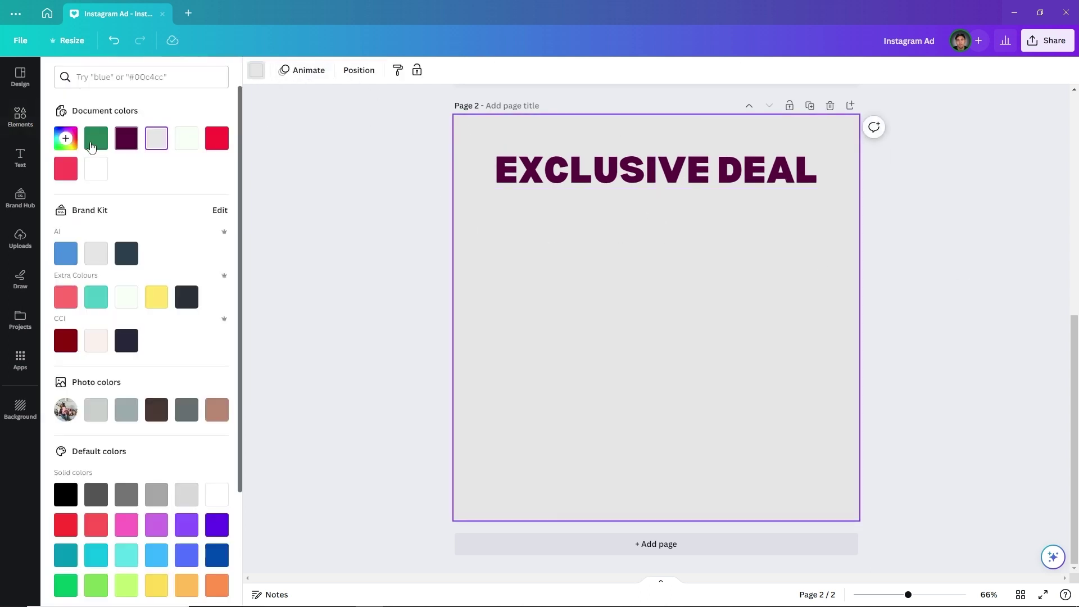
click(66, 139)
click(66, 195)
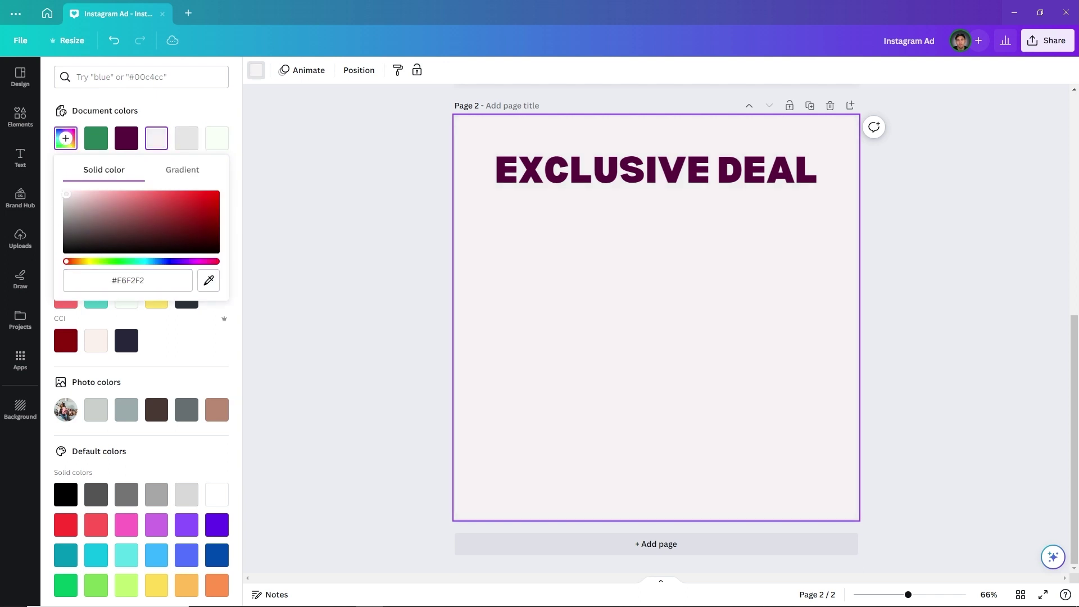
click(302, 219)
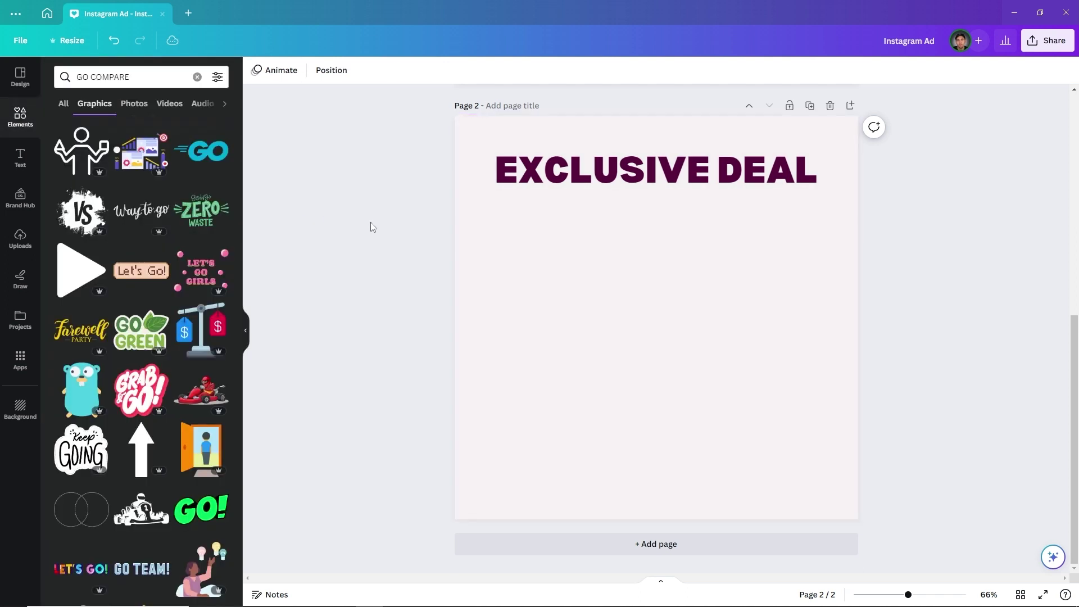
Step: Clear the "GO COMPARE" element search and add a rounded square from Lines & Shapes to page 2
click(607, 186)
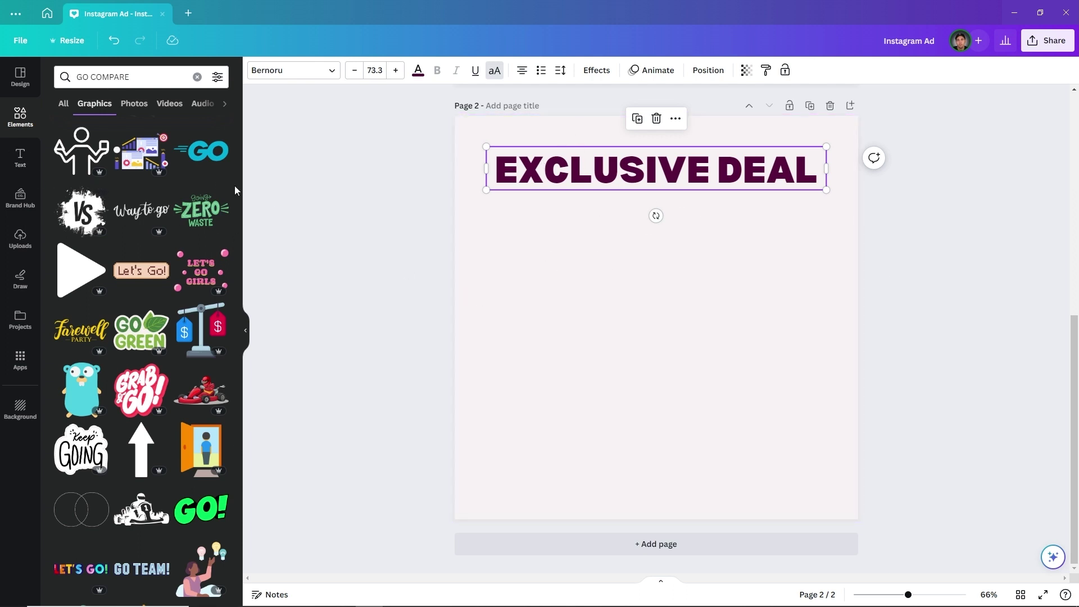
click(196, 76)
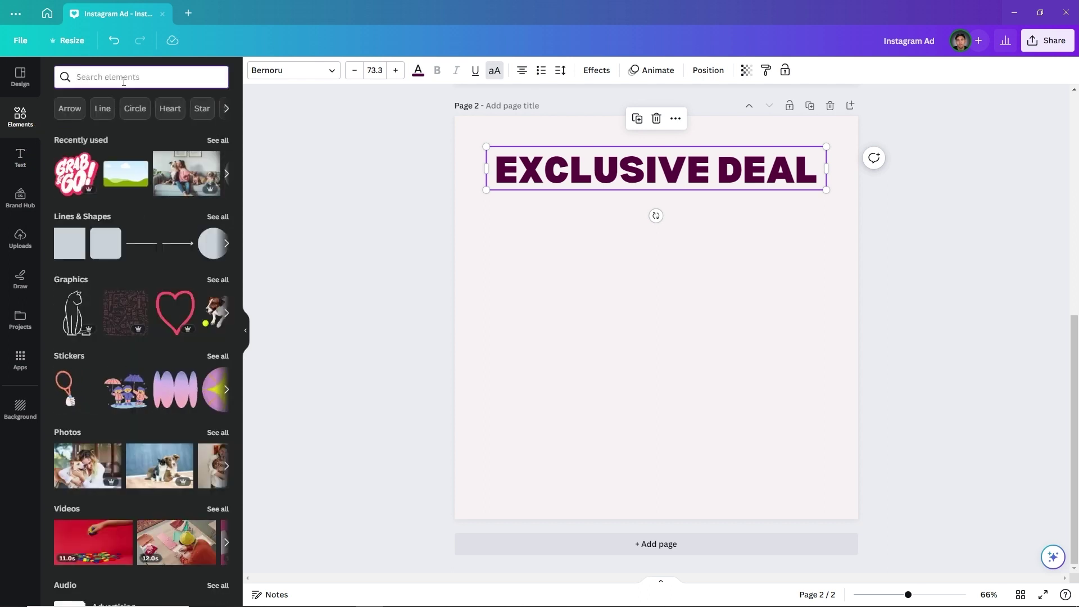
click(217, 217)
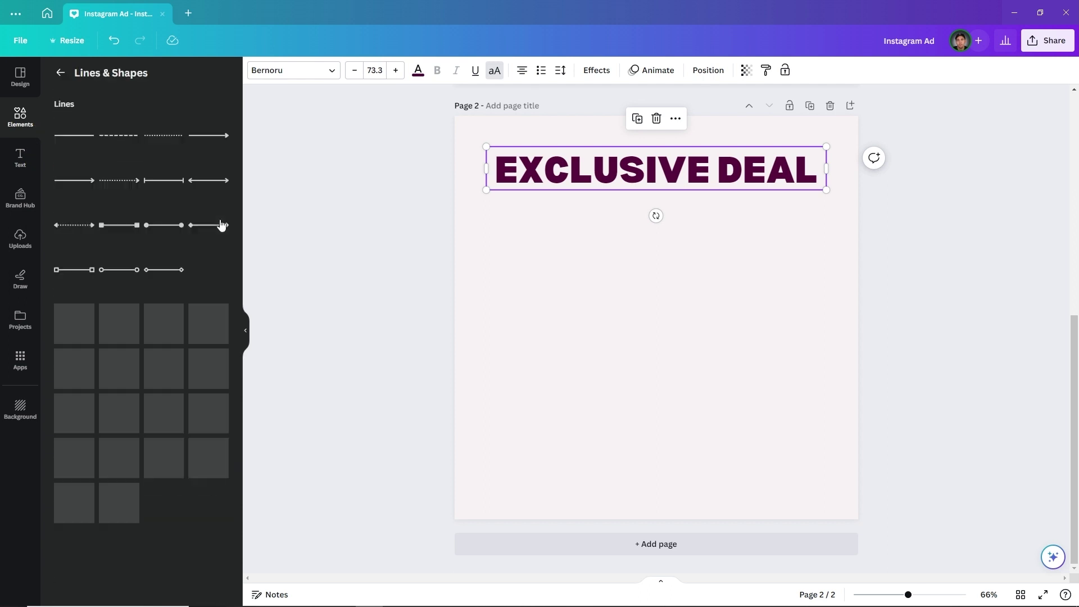
click(112, 351)
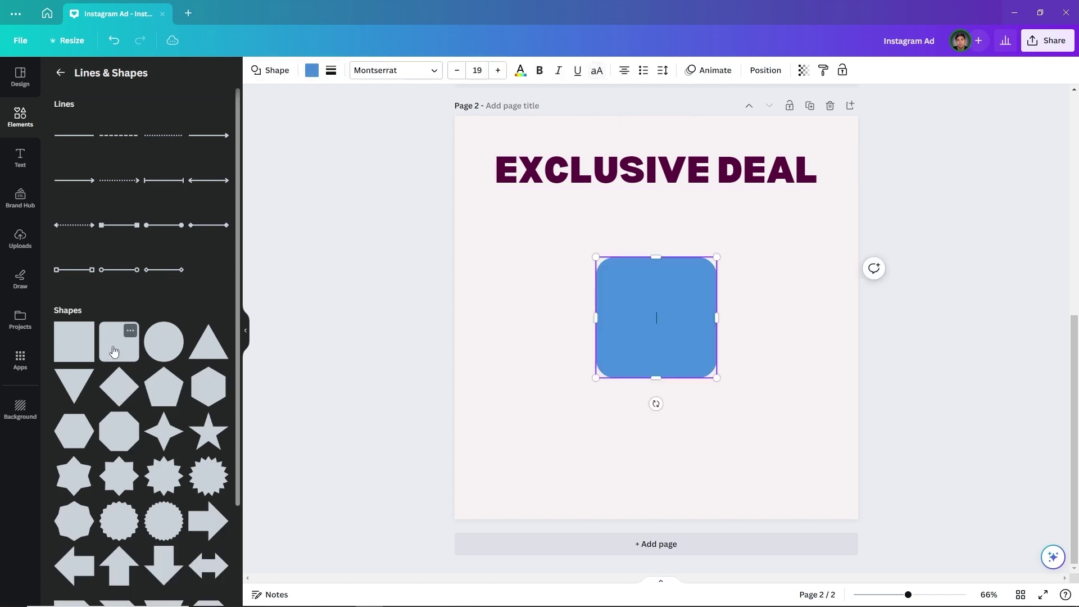
click(248, 332)
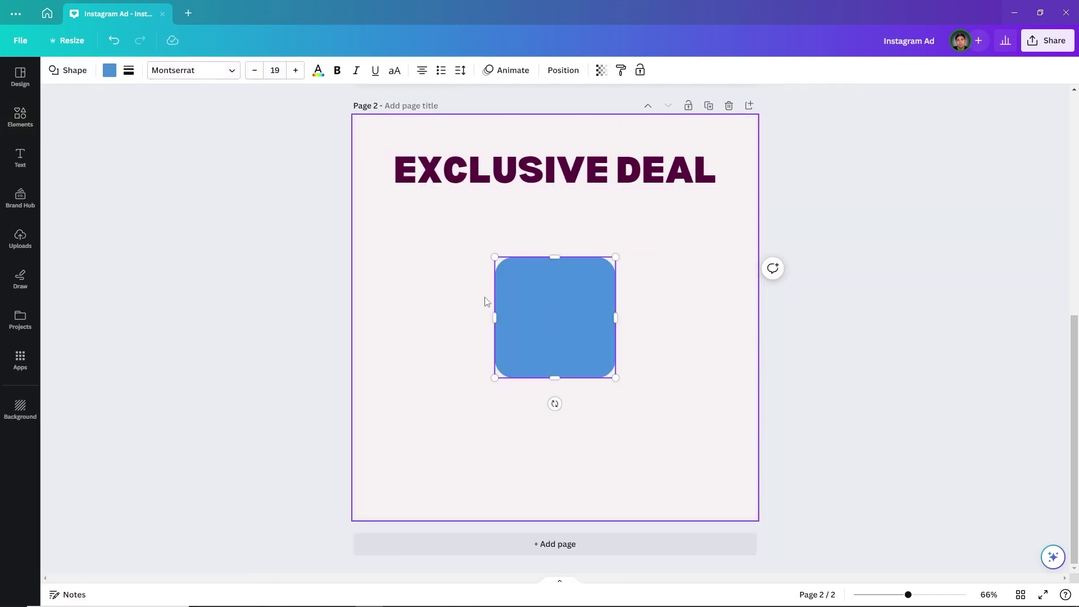
Step: Fill the rounded square with a custom near-white colour
click(110, 70)
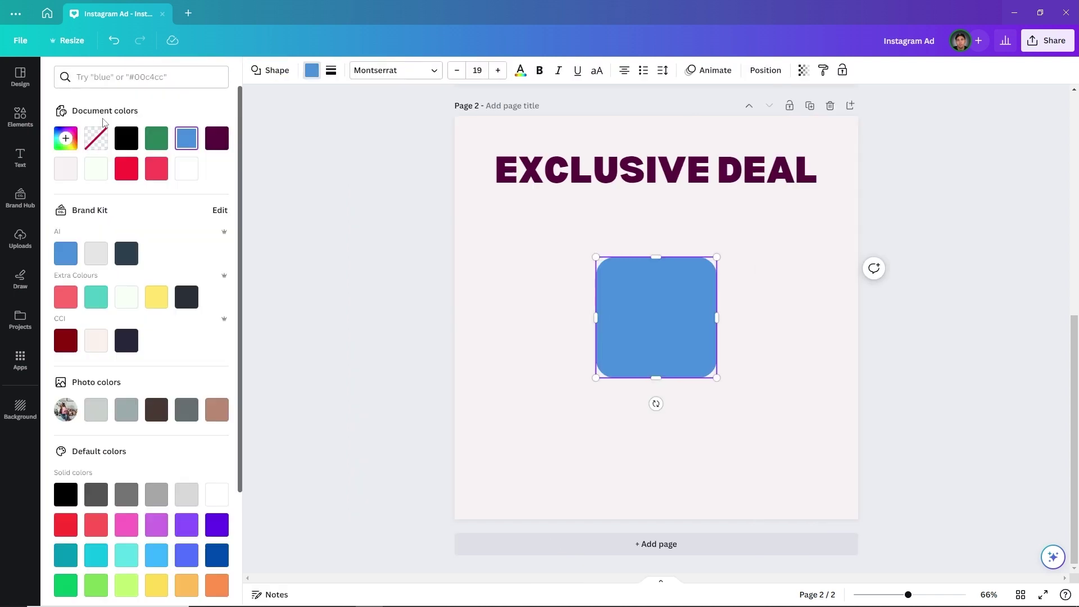
click(66, 138)
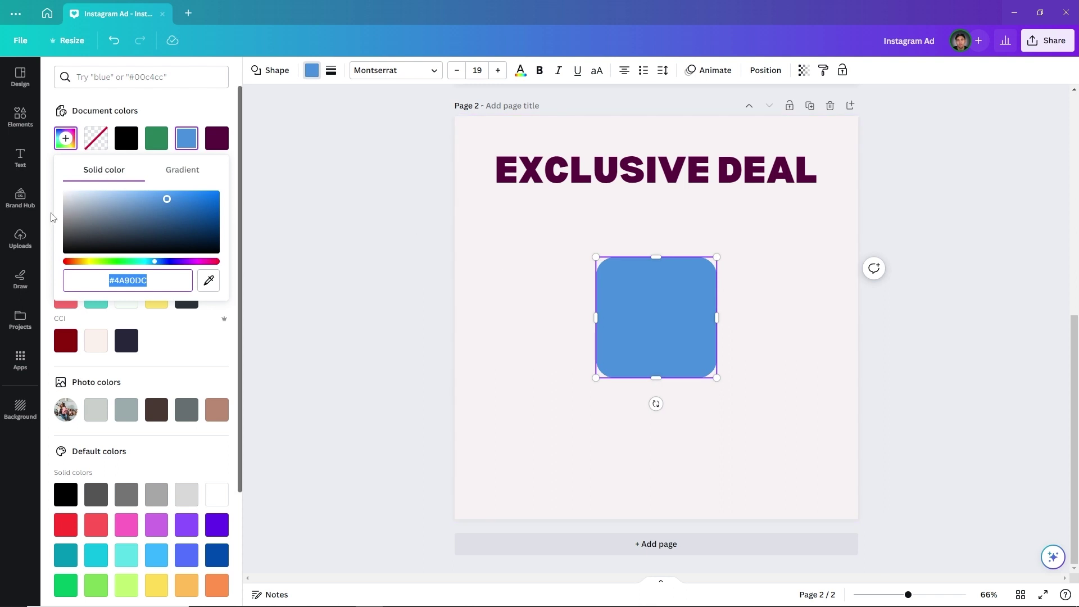
drag(72, 203, 57, 198)
click(375, 310)
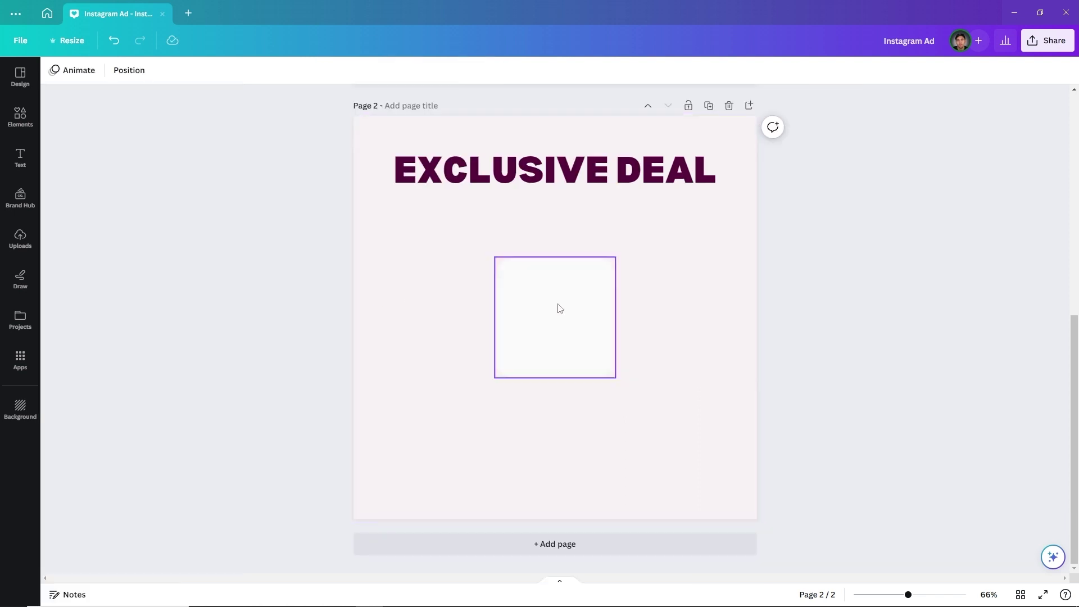
Step: Give the rounded square a solid border of weight 4 in the heading's dark purple
click(562, 309)
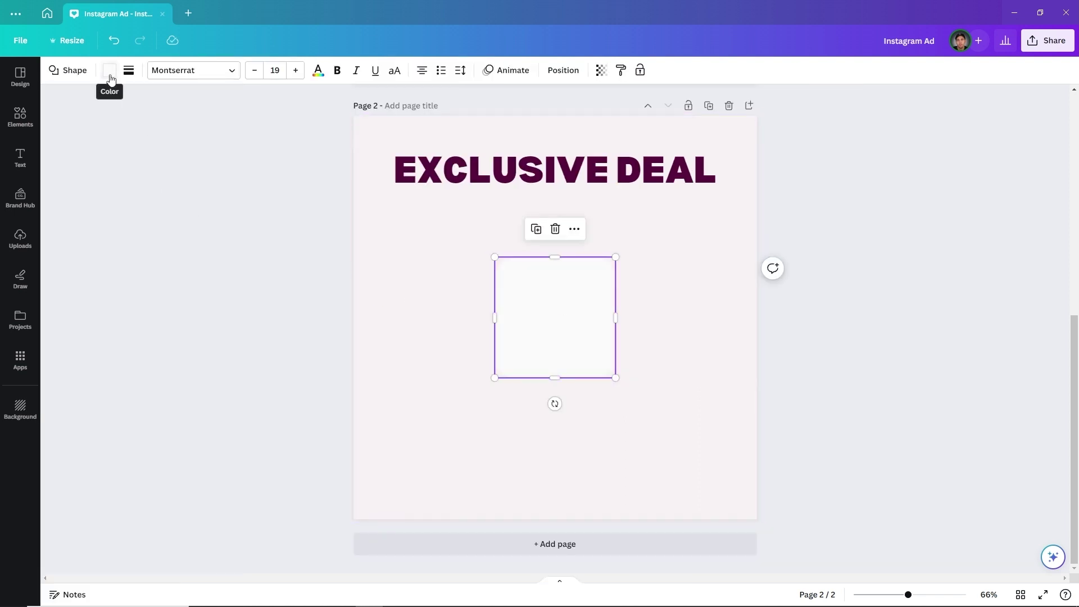
click(130, 72)
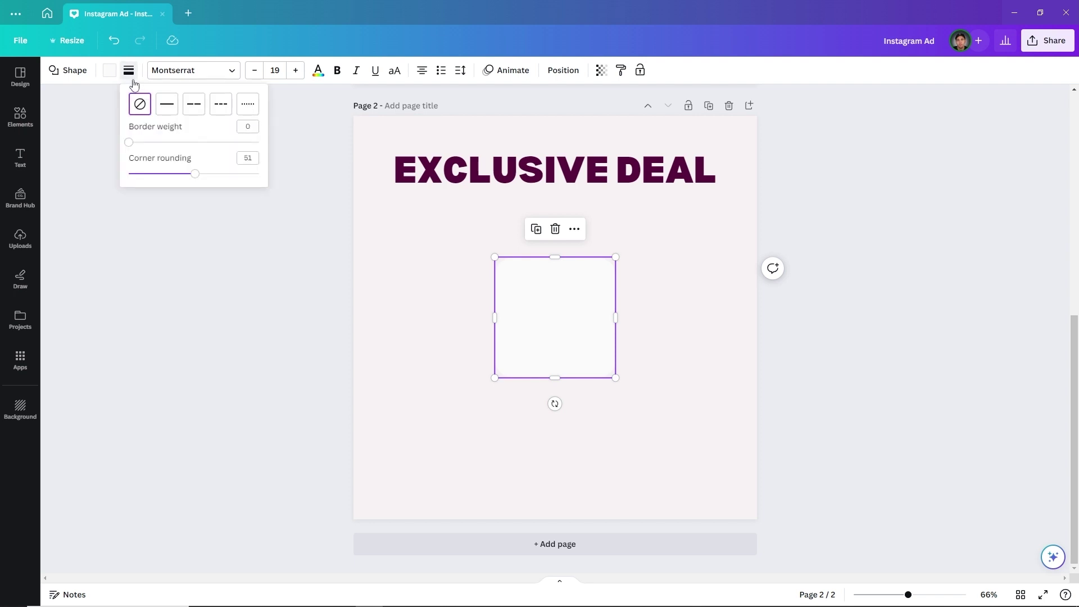
click(166, 112)
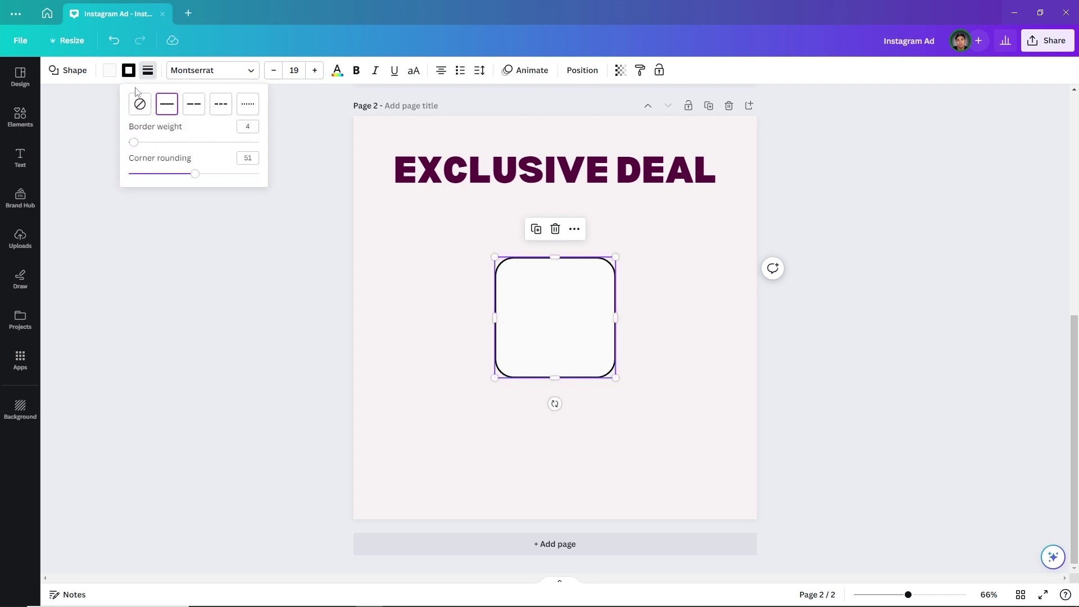
click(129, 69)
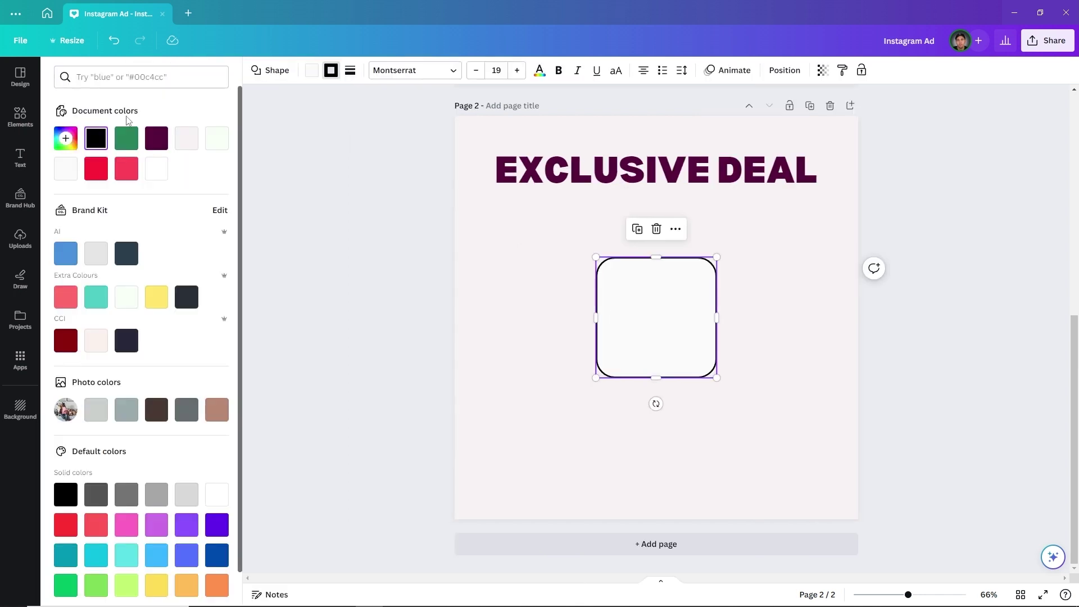
click(157, 138)
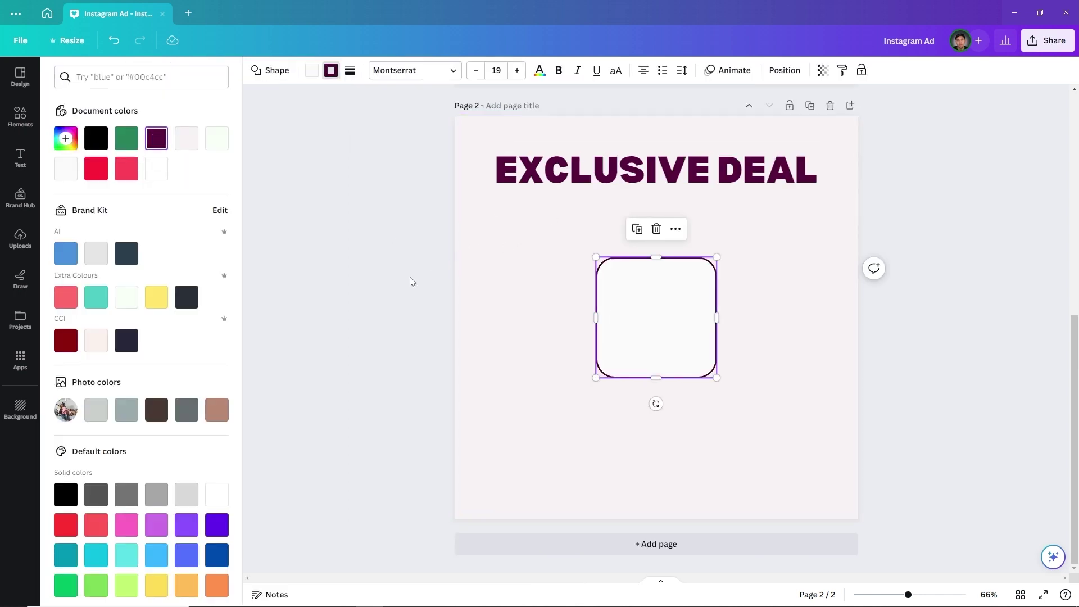
click(434, 277)
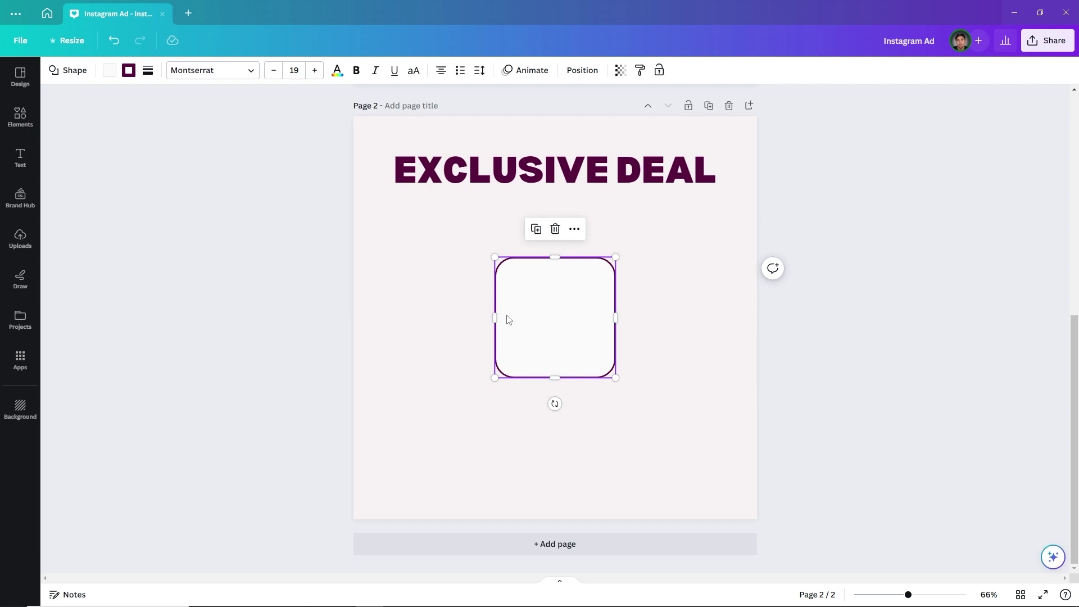
Step: Stretch the rounded square in all four directions into a large offer card beneath the EXCLUSIVE DEAL heading
drag(495, 318, 393, 318)
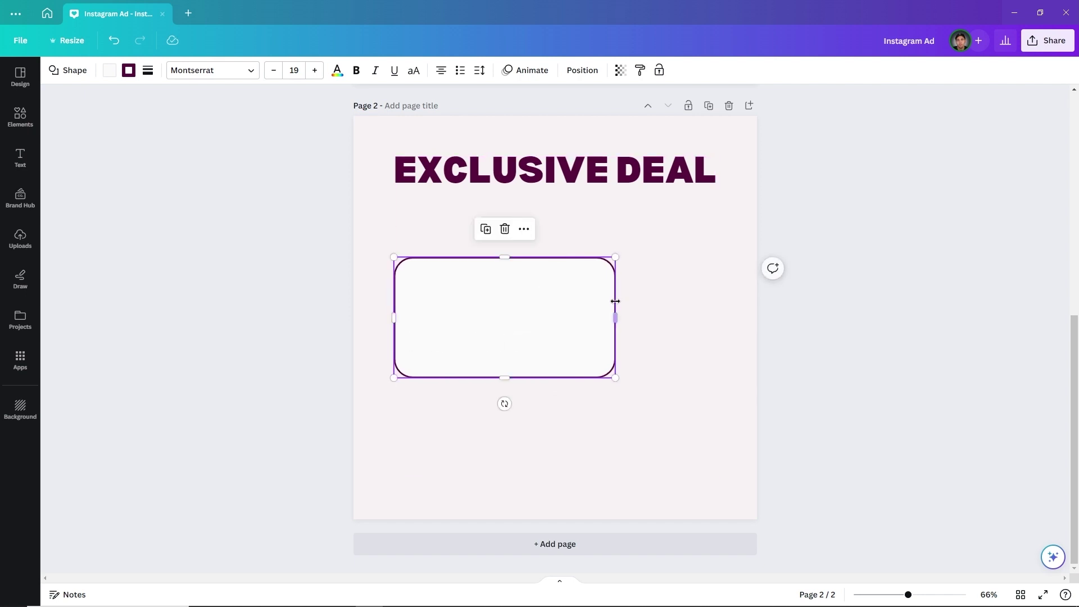
drag(615, 319, 717, 318)
drag(565, 258, 559, 205)
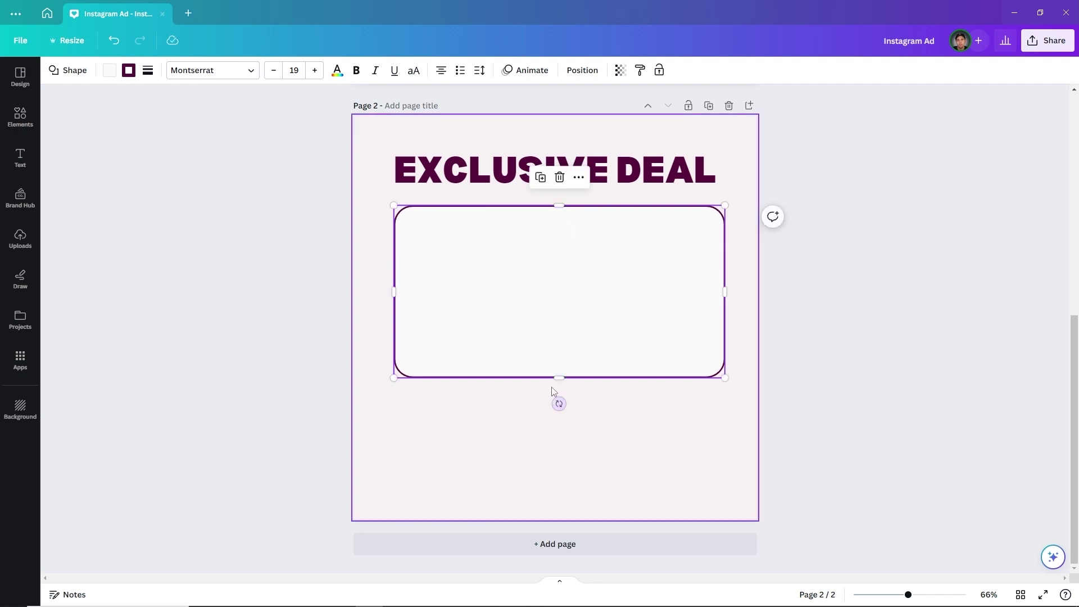
drag(558, 380, 553, 453)
click(843, 459)
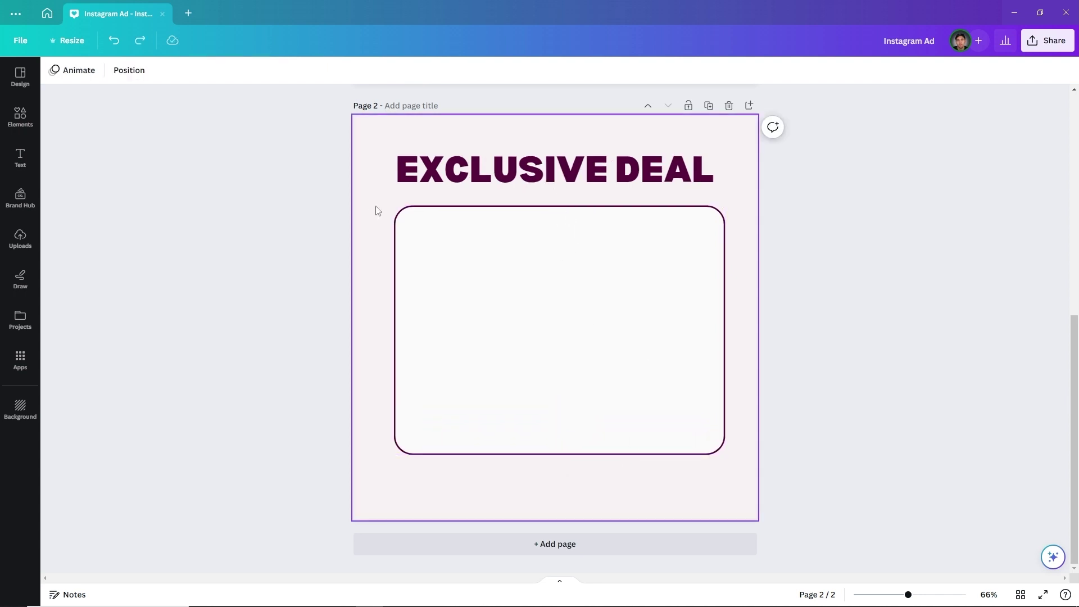
Step: Reduce the EXCLUSIVE DEAL heading's font size to 65.3
click(461, 184)
click(151, 71)
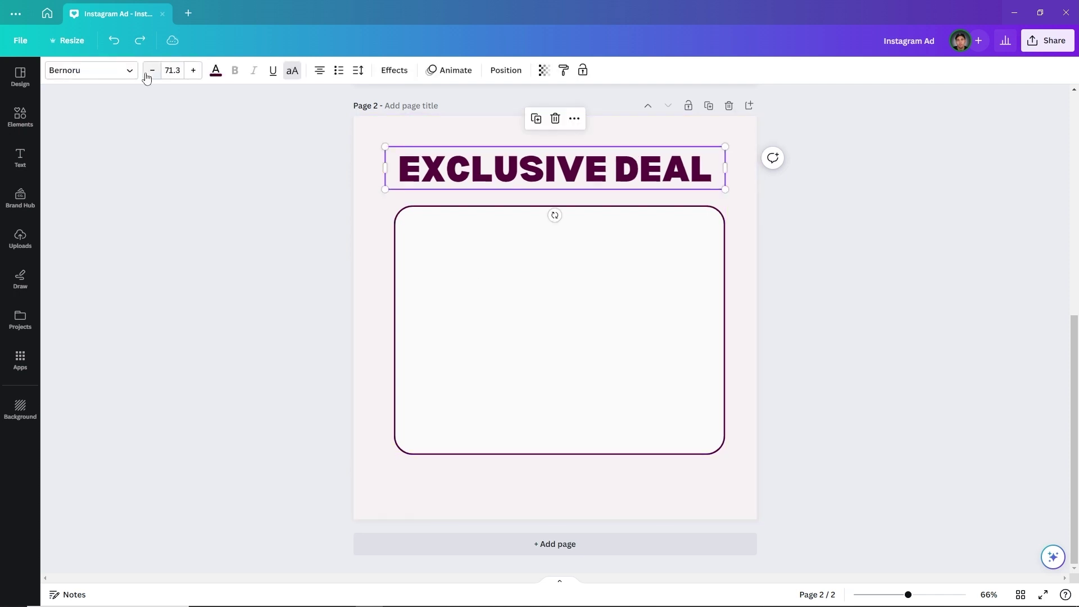
click(151, 70)
click(151, 70)
click(152, 71)
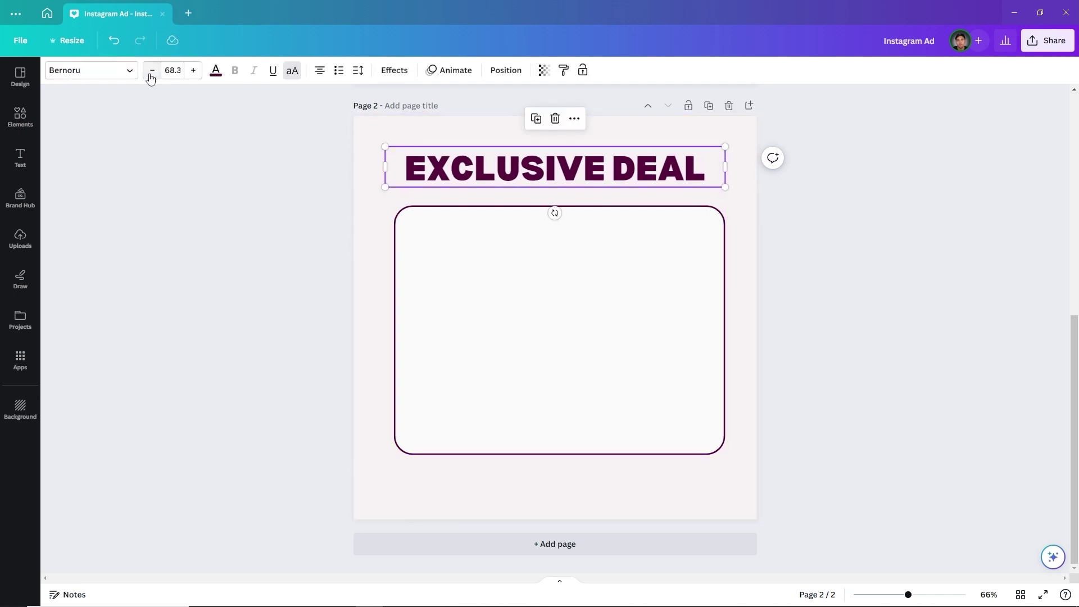
click(151, 71)
click(151, 71)
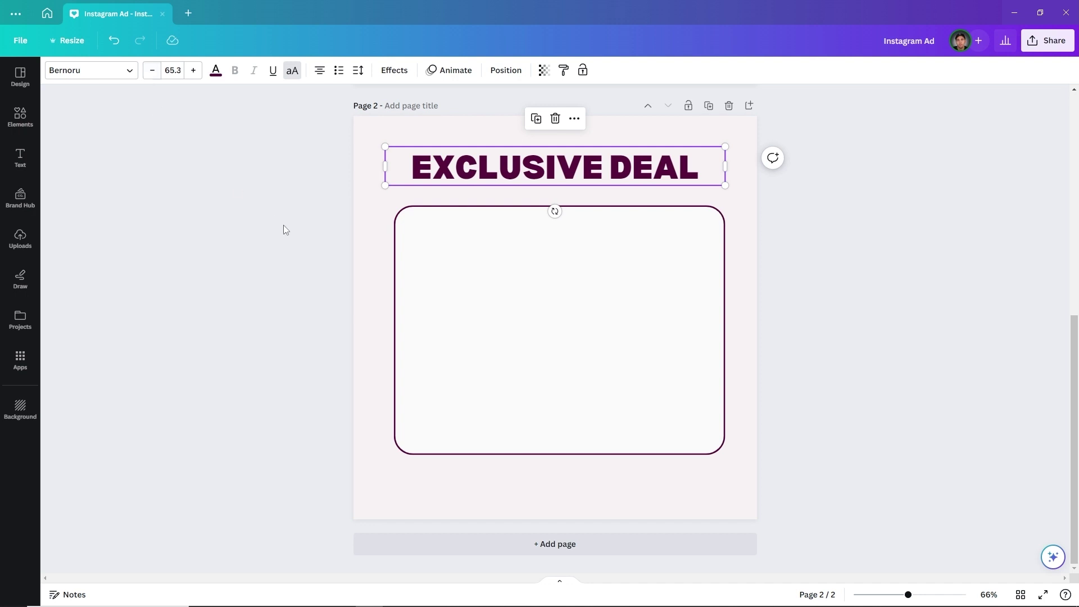
Step: Shrink the offer card from its upper-right corner to leave more space below the heading
click(561, 294)
drag(724, 206, 697, 215)
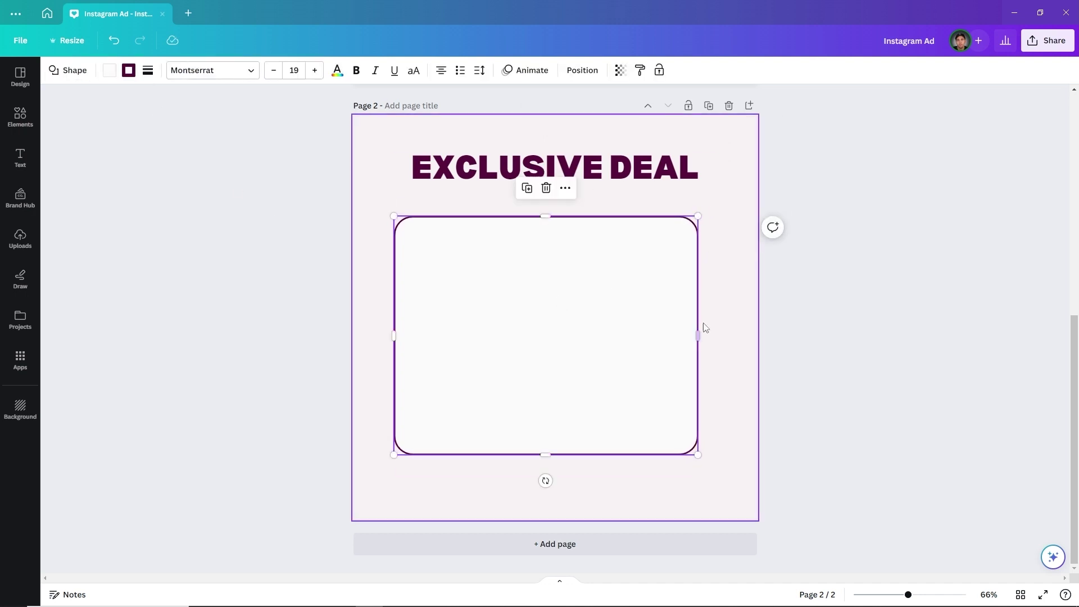
click(705, 327)
Step: Narrow the heading's text box to fit its text, and recentre the heading slightly higher on page 2
click(656, 159)
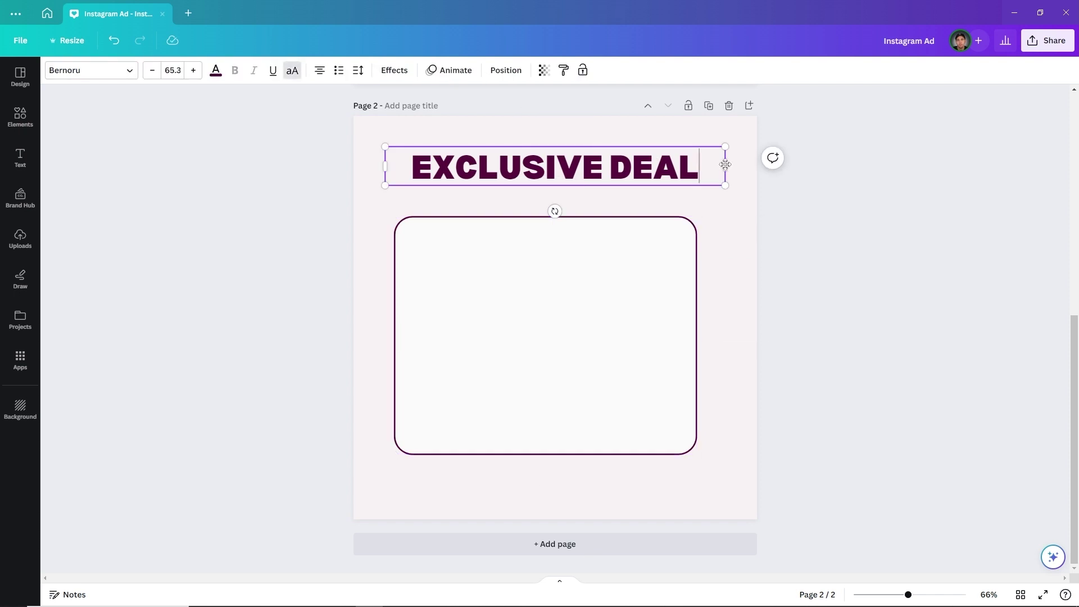
drag(723, 168, 675, 168)
click(630, 212)
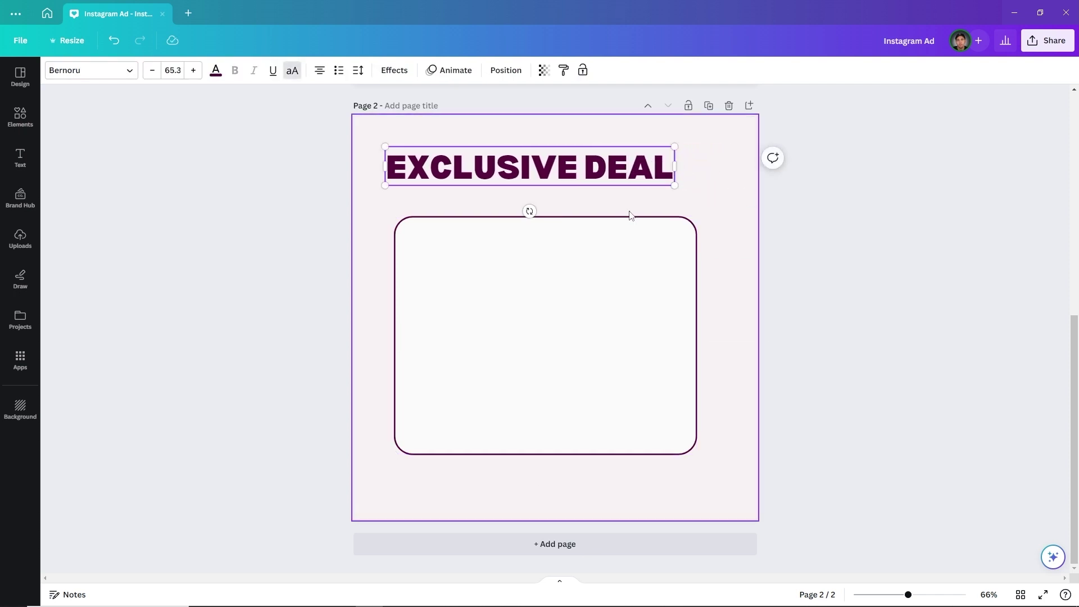
drag(595, 167, 622, 156)
Step: Adjust both sides of the offer card to match the heading's width, and move the card up closer to the heading
click(673, 290)
drag(696, 336, 700, 334)
drag(397, 335, 412, 334)
drag(544, 315, 544, 297)
click(885, 360)
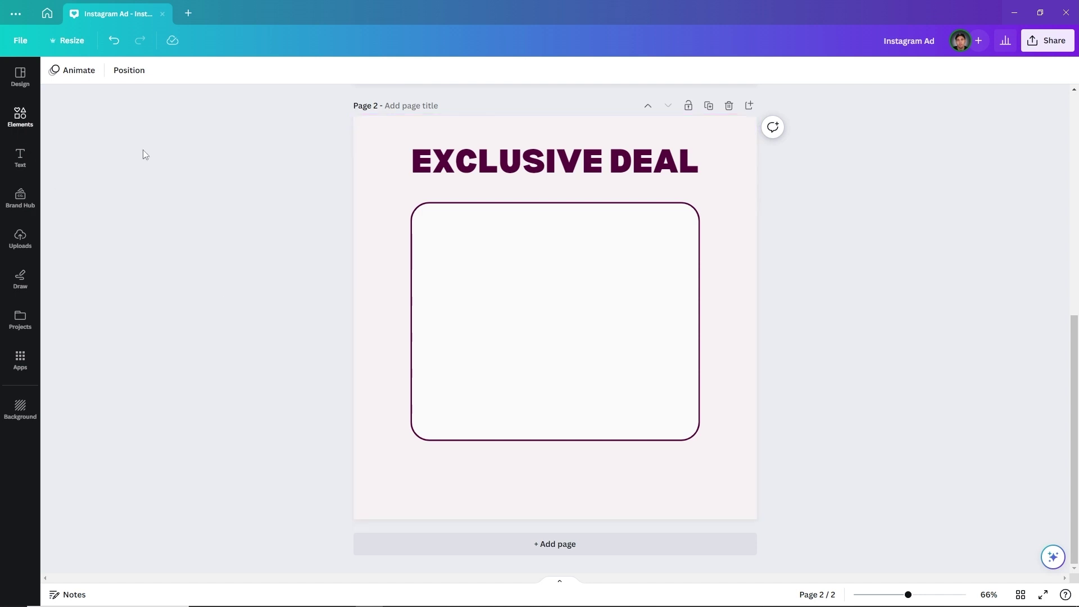
Step: Duplicate the EXCLUSIVE DEAL heading and place the copy in the upper part of the offer card
click(434, 173)
key(ctrl+d)
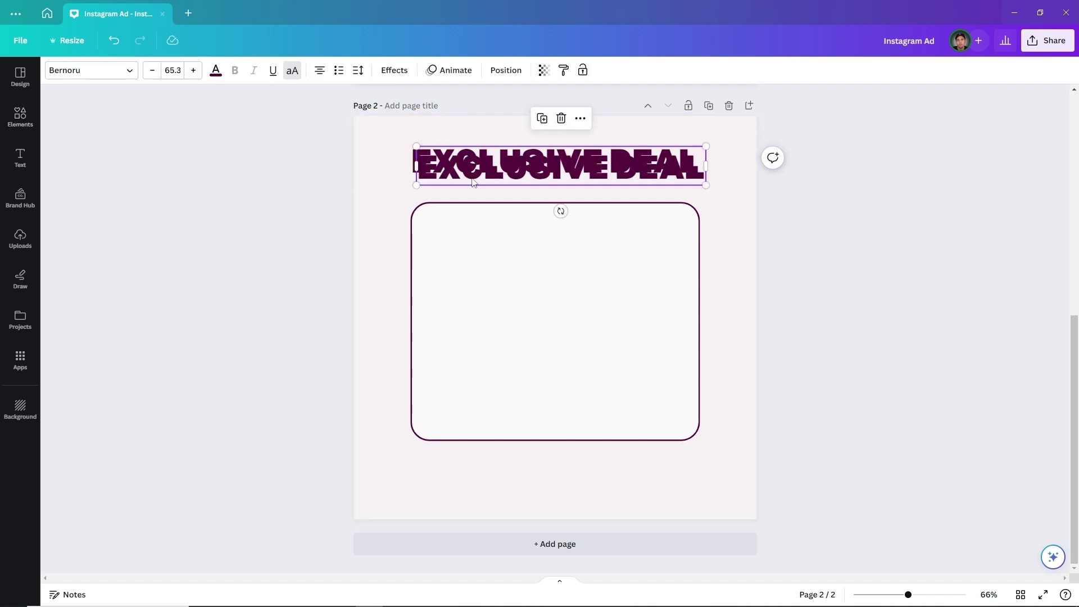
drag(434, 173, 438, 276)
Step: Search the fonts for "popp" for the duplicated heading on the offer card
click(112, 71)
double_click(125, 111)
text(popp)
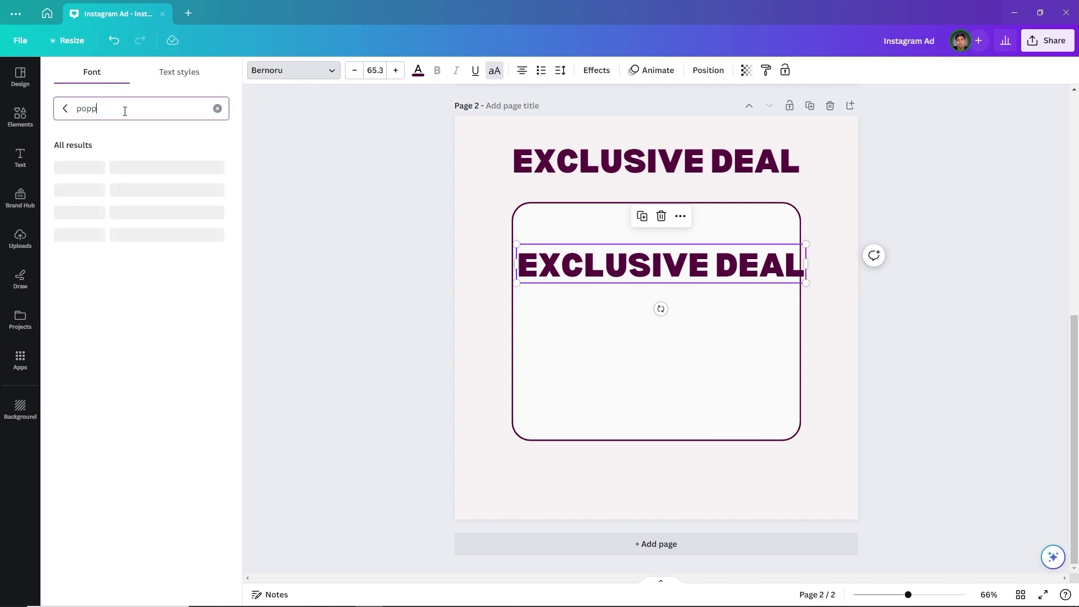